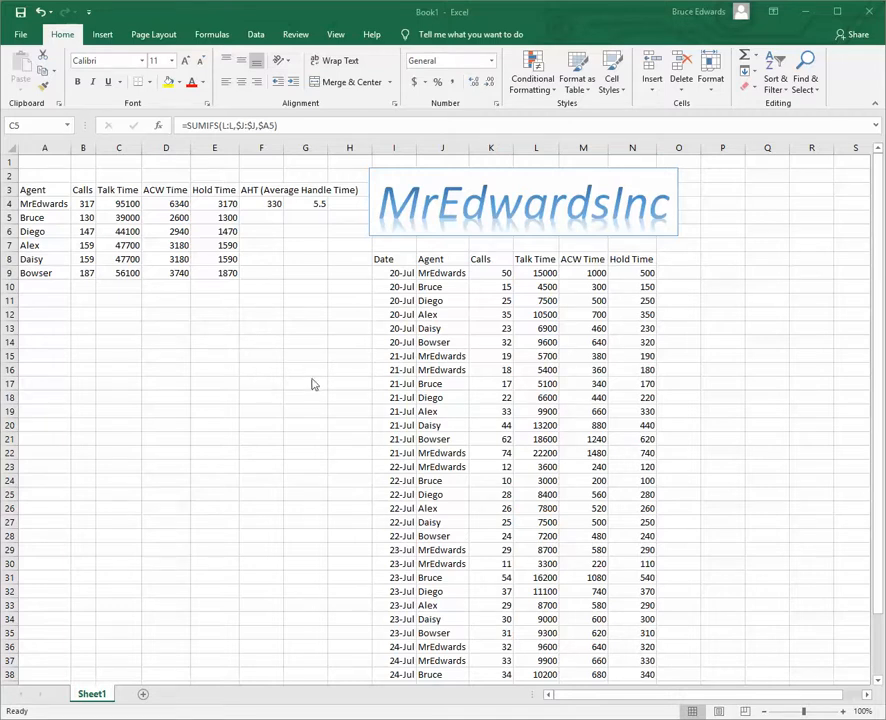
Step: Examine the agent summary, its AHT formula in F4 and the call data in columns I to N
left_click(296, 310)
left_click(262, 205)
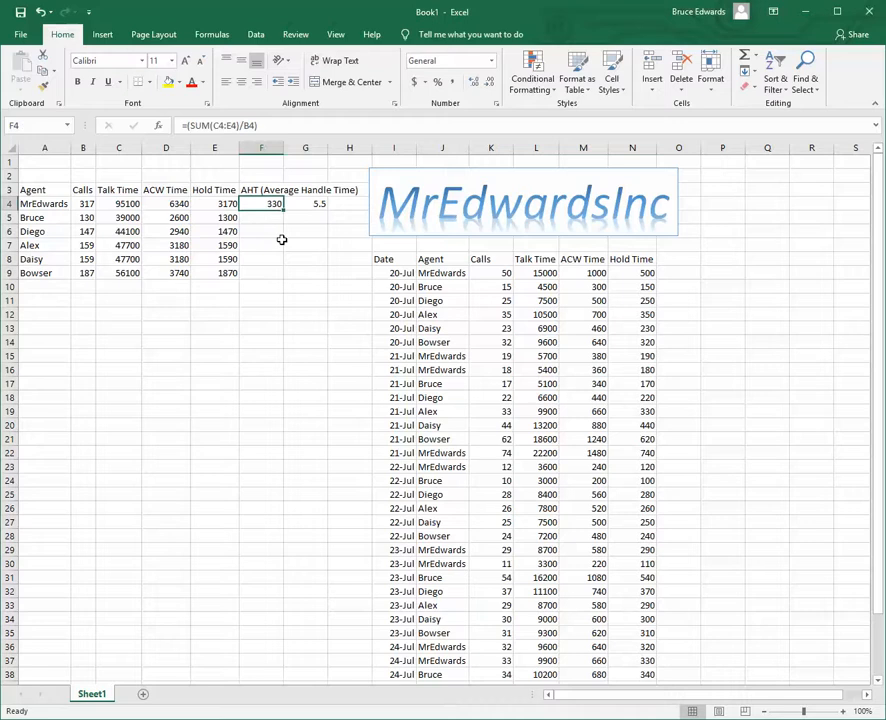
left_click(295, 338)
left_click(276, 298)
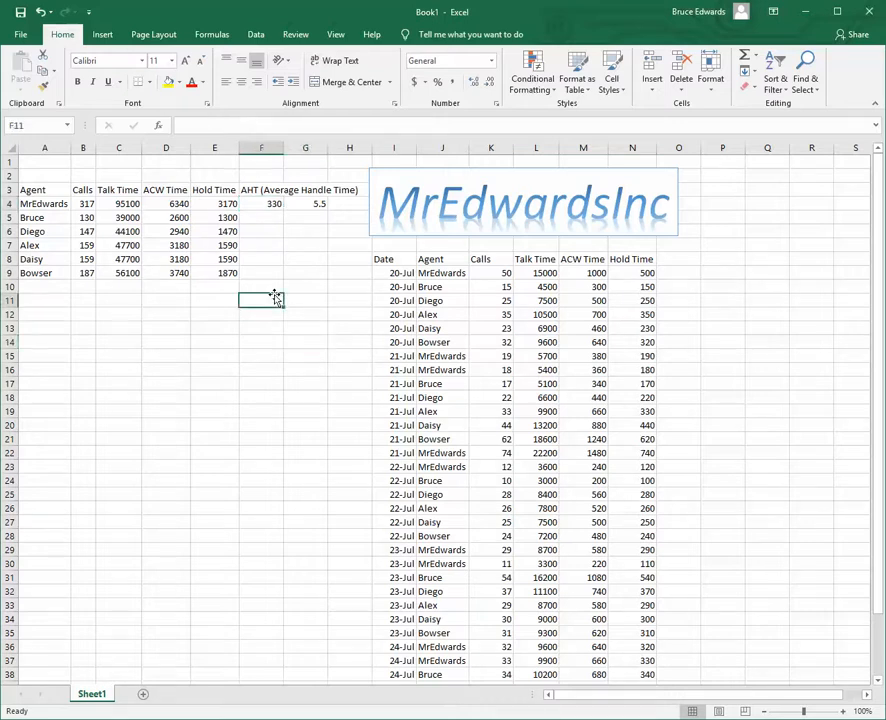
left_click(258, 272)
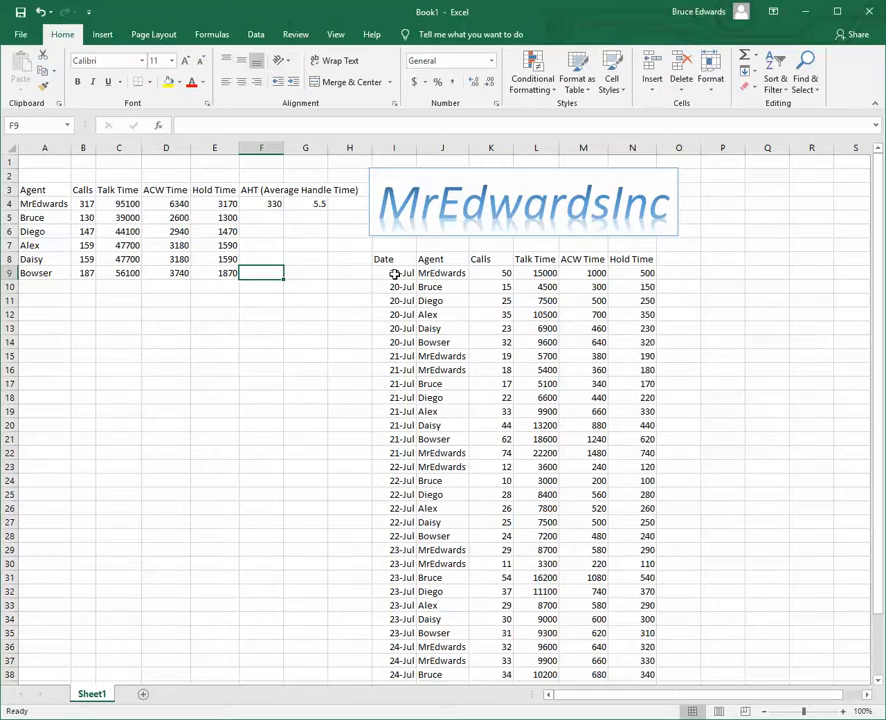
left_click(480, 372)
left_click(410, 496)
left_click(536, 412)
left_click(444, 550)
left_click(546, 537)
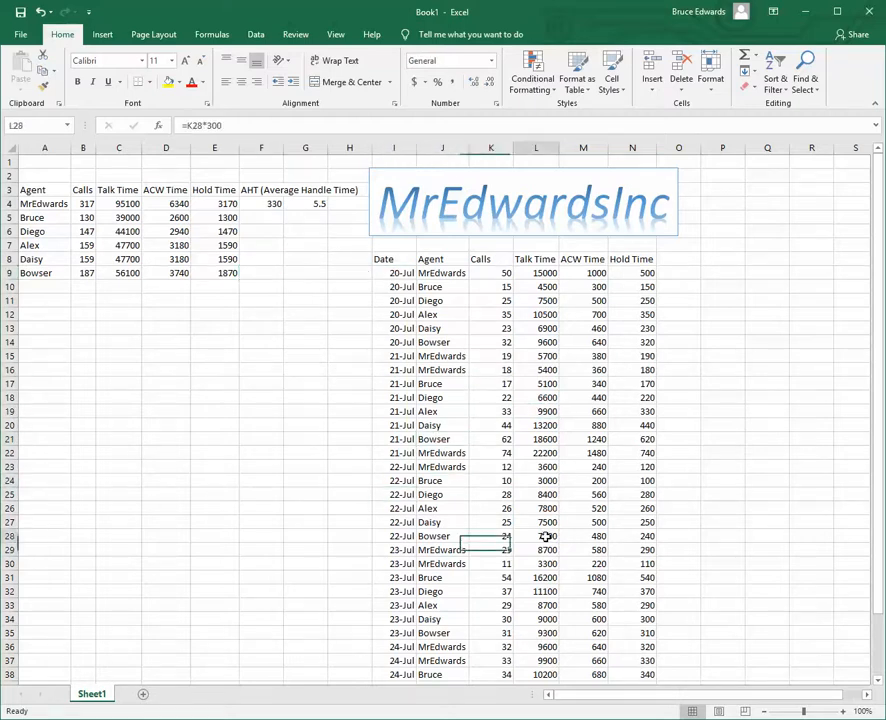
left_click(444, 509)
scroll(512, 446, "down", 9)
scroll(406, 208, "up", 9)
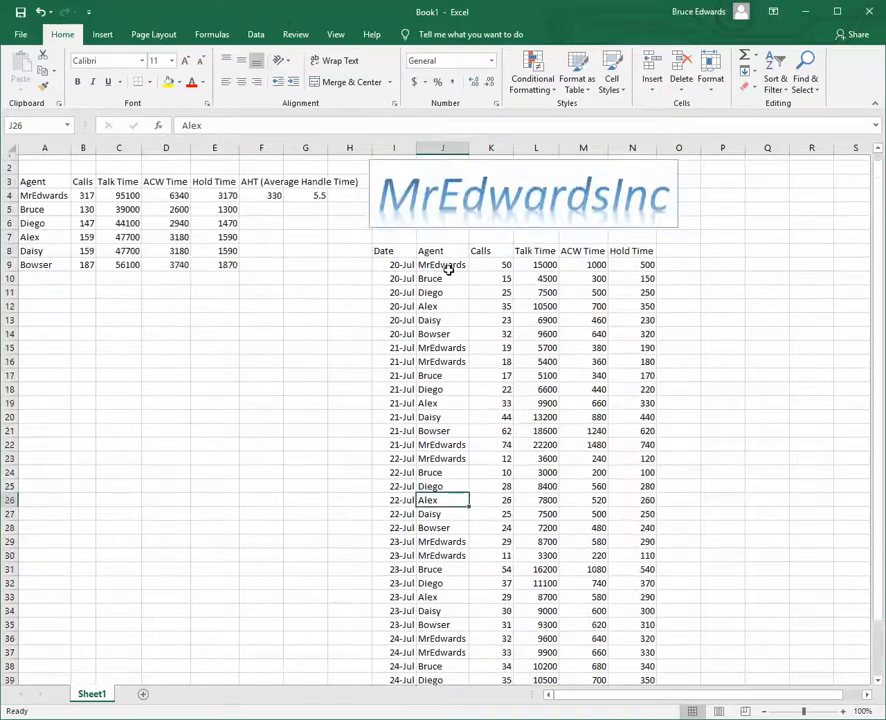
Step: Copy the call records in I9:N43 and paste the duplicate directly below, starting at I44
left_click(405, 273)
key("ctrl+shift+Right")
key("ctrl+shift+Down")
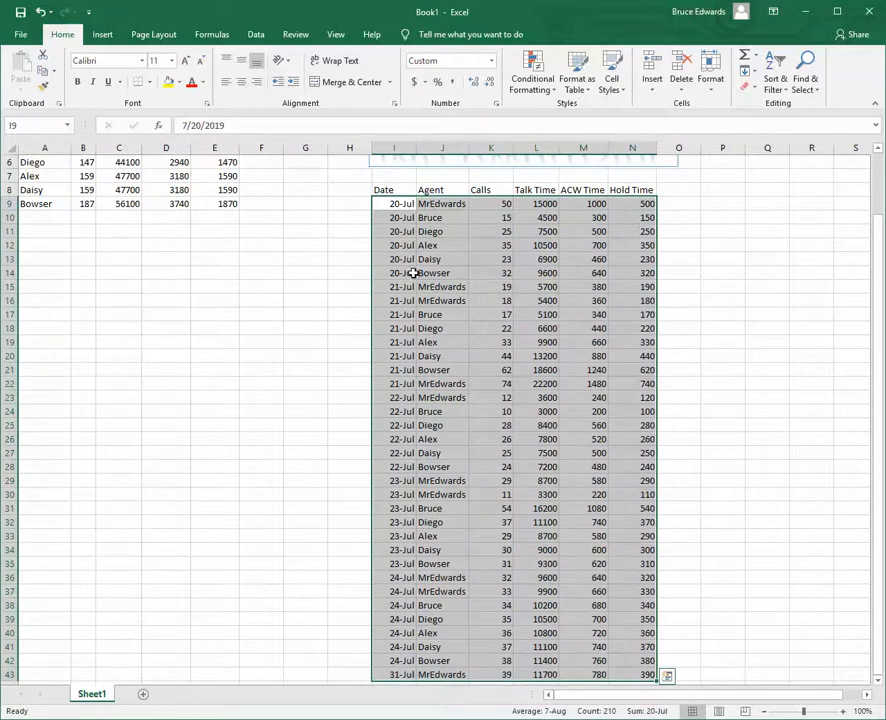
key("ctrl+c")
scroll(410, 430, "down", 6)
left_click(402, 442)
key("ctrl+v")
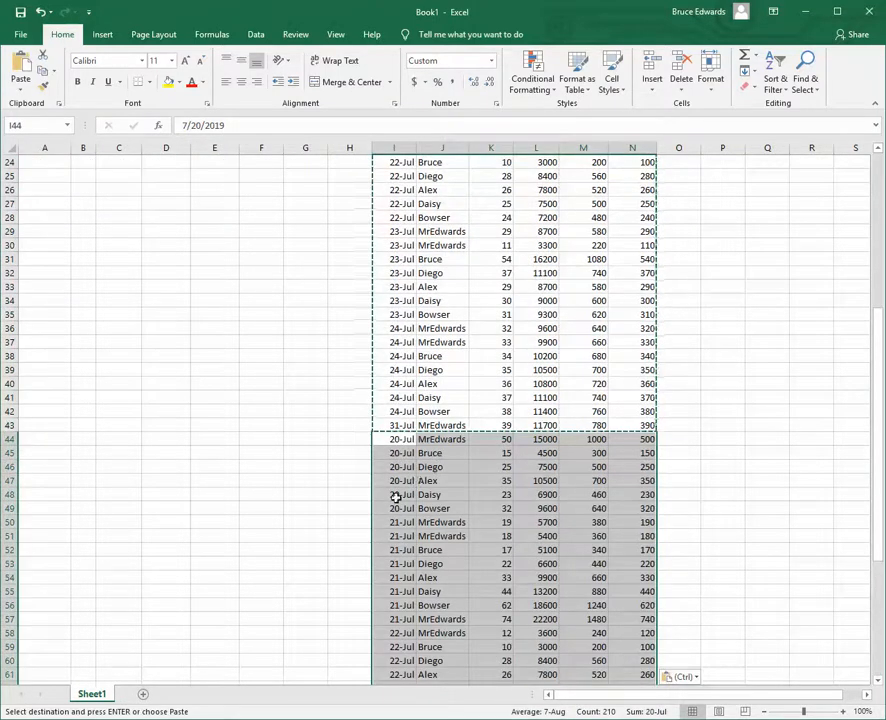
left_click(396, 497)
key("Escape")
Step: Replace every 7 with 8 in the duplicated dates in I44:I78 to change them from July to August
left_click(405, 450)
left_click(402, 441)
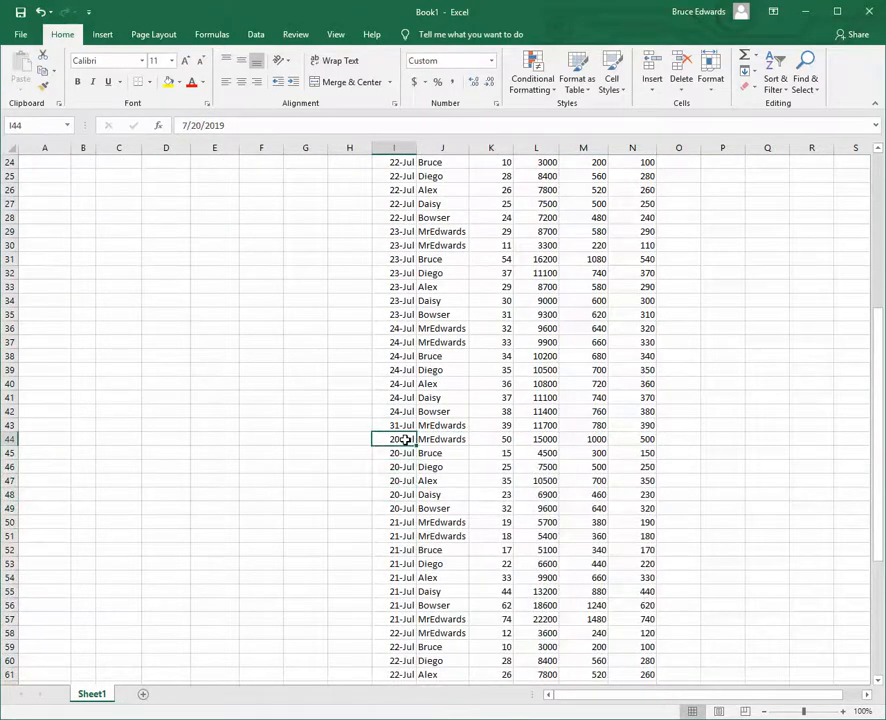
key("ctrl+shift+Down")
key("ctrl+f")
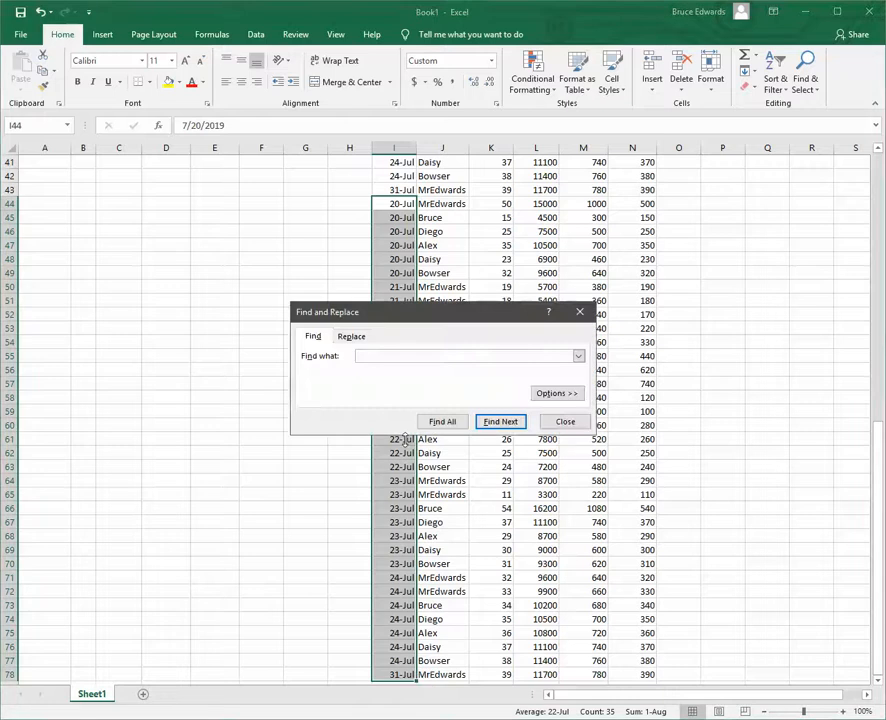
left_click(351, 336)
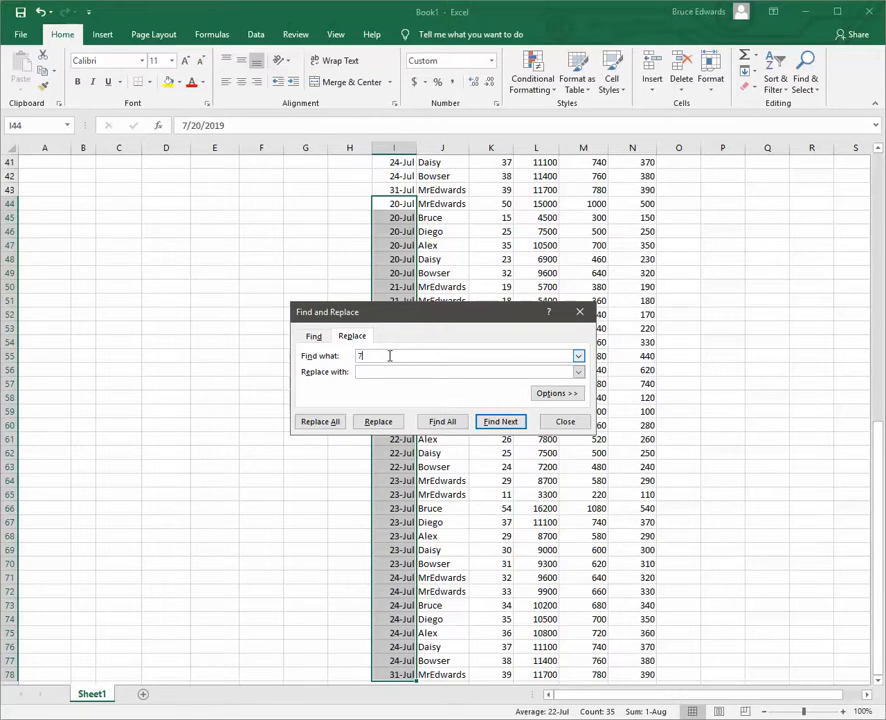
left_click(390, 372)
left_click(392, 421)
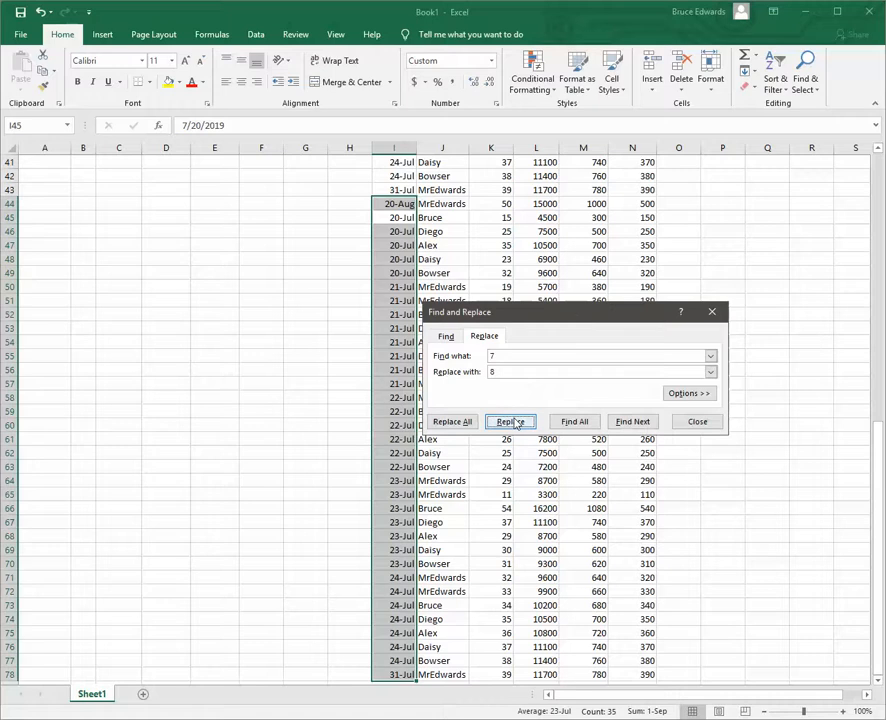
left_click(452, 421)
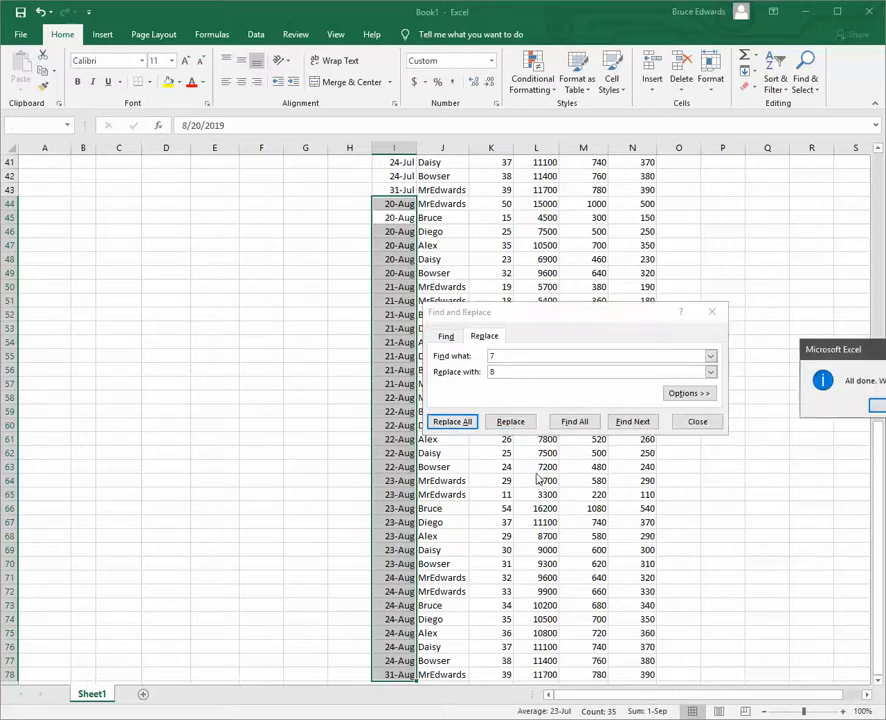
key("Return")
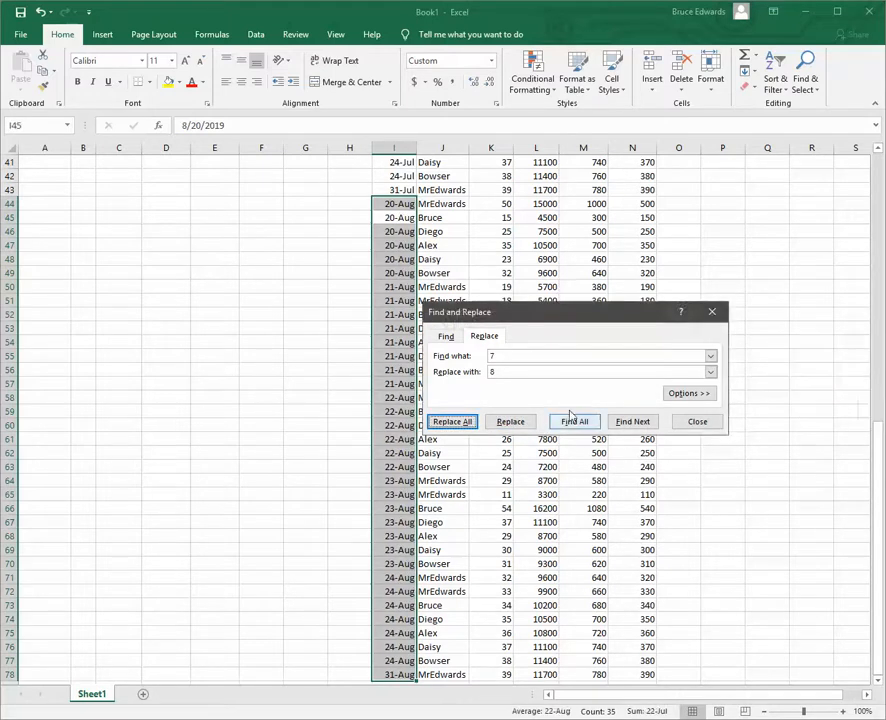
left_click(705, 423)
Step: Review the extended call data and the agent summary from the top of the sheet
left_click(441, 411)
scroll(482, 436, "up", 13)
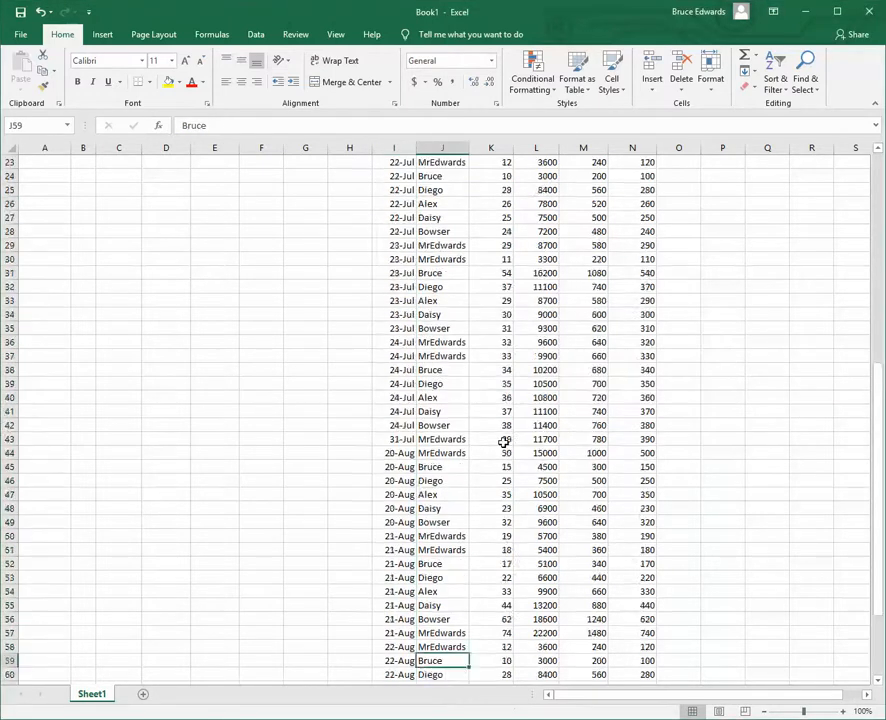
left_click(445, 328)
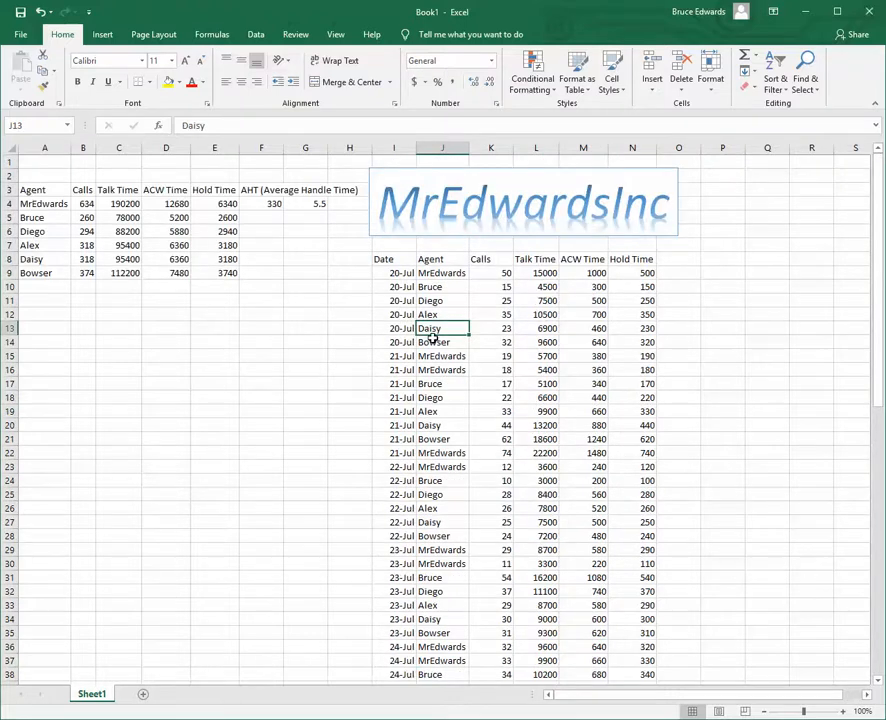
left_click(403, 287)
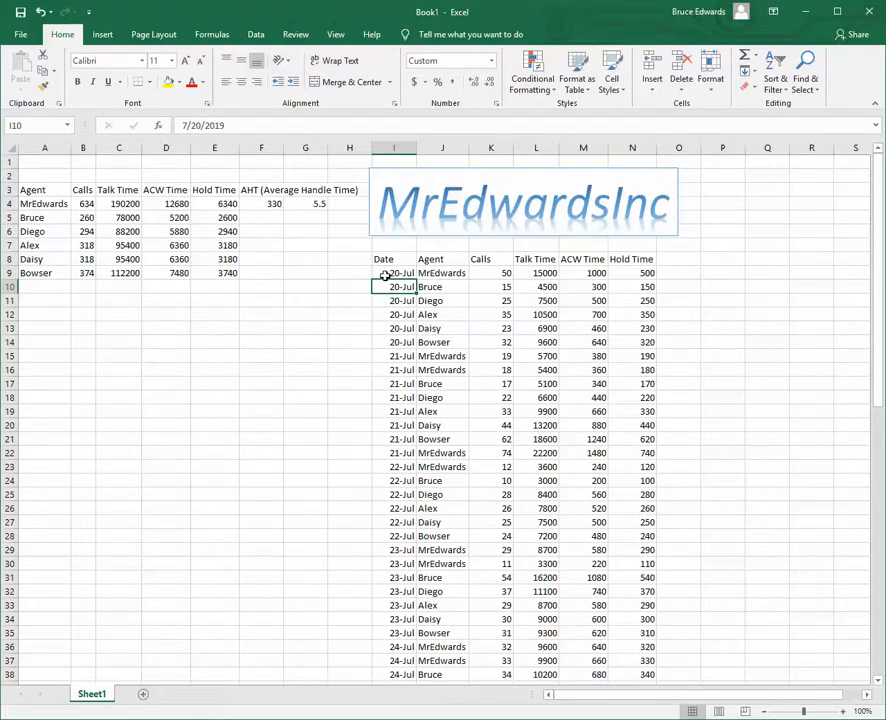
left_click(396, 275)
left_click(397, 261)
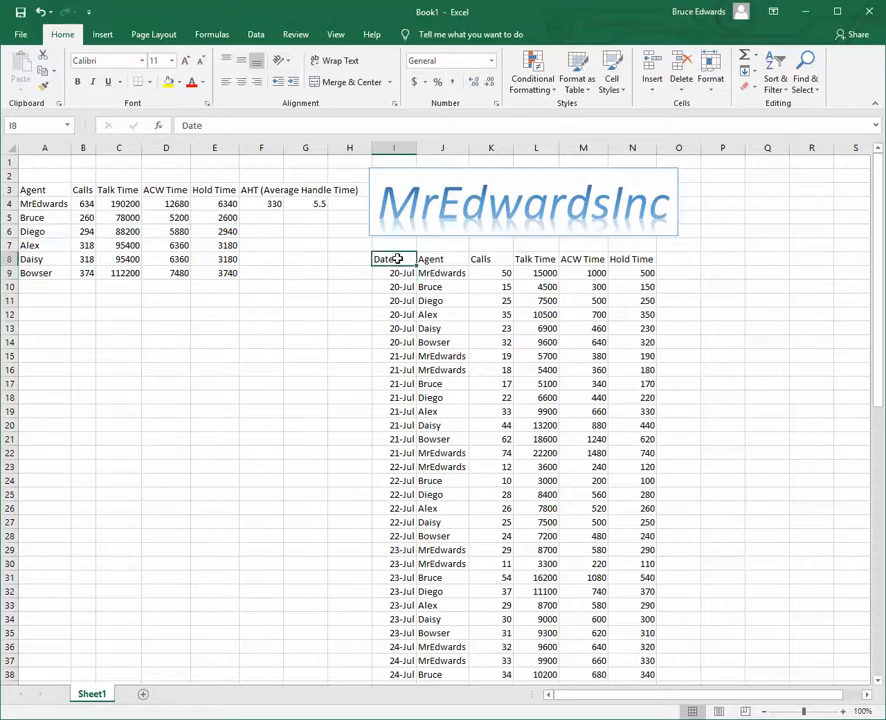
key("ctrl+shift+End")
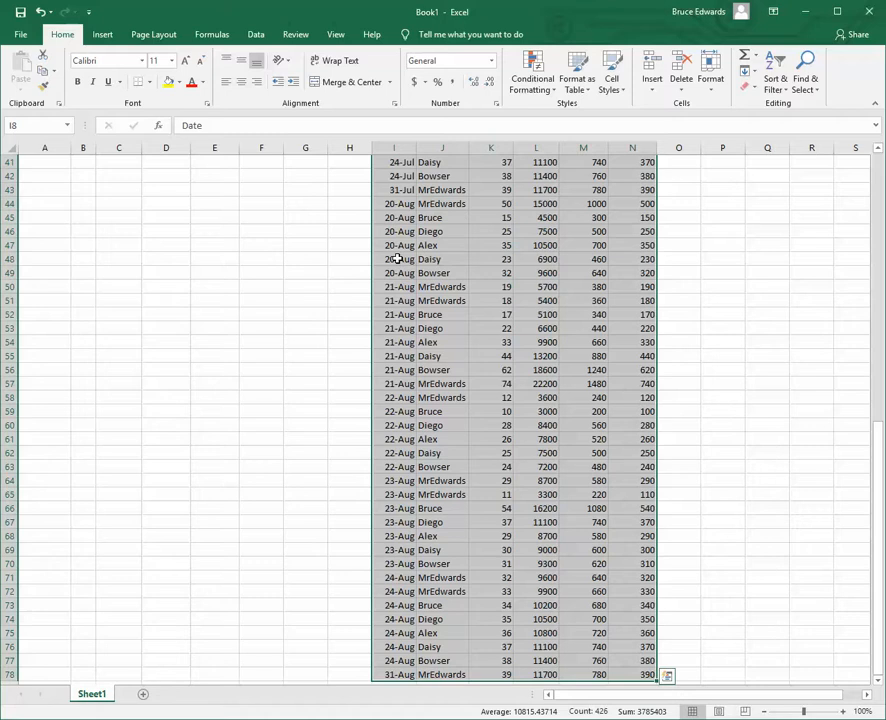
key("ctrl+Home")
left_click_drag(400, 269, 399, 263)
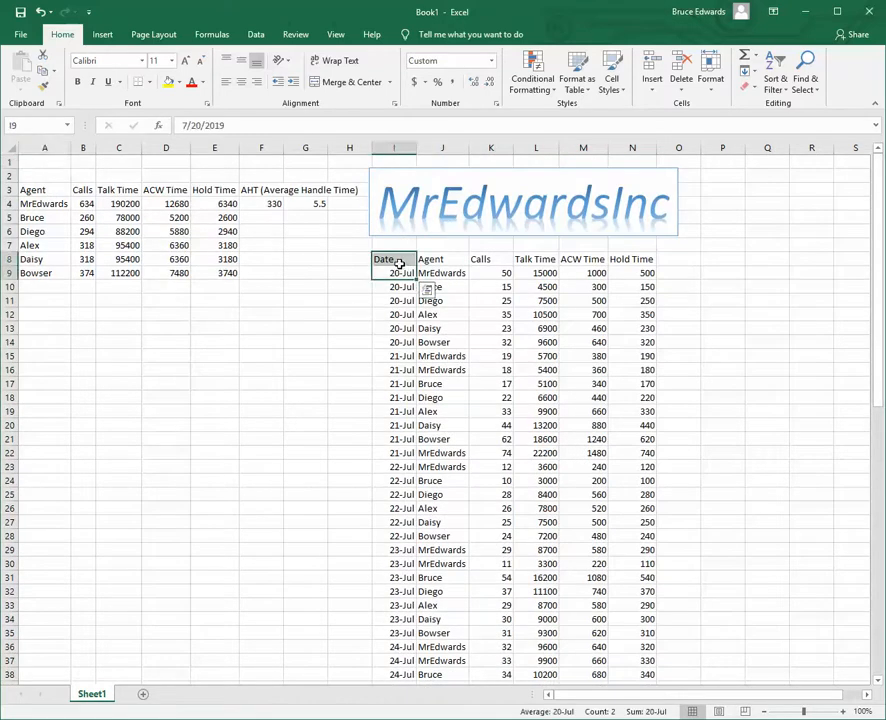
left_click(428, 259)
left_click(402, 250)
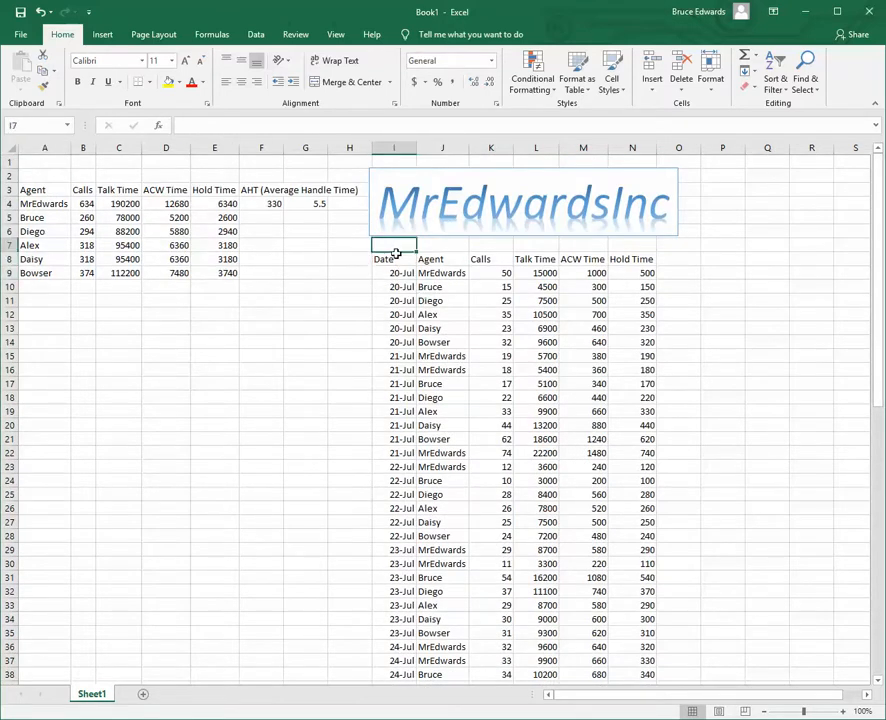
Step: Extend the selection from the Date header across the header row, down to the last record and back up
left_click(396, 256)
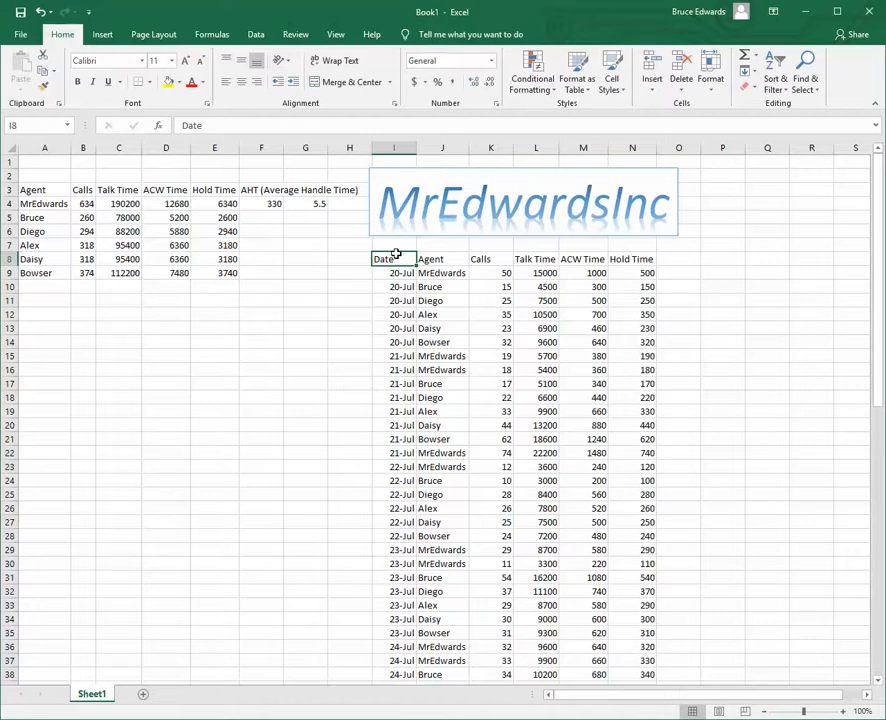
key("ctrl+shift+Right")
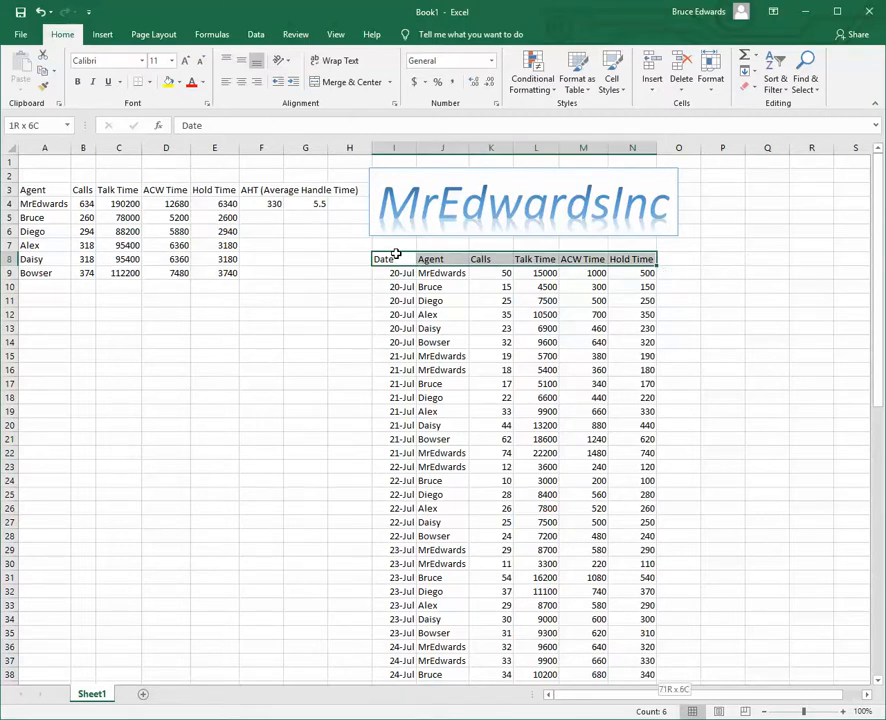
key("ctrl+shift+Down")
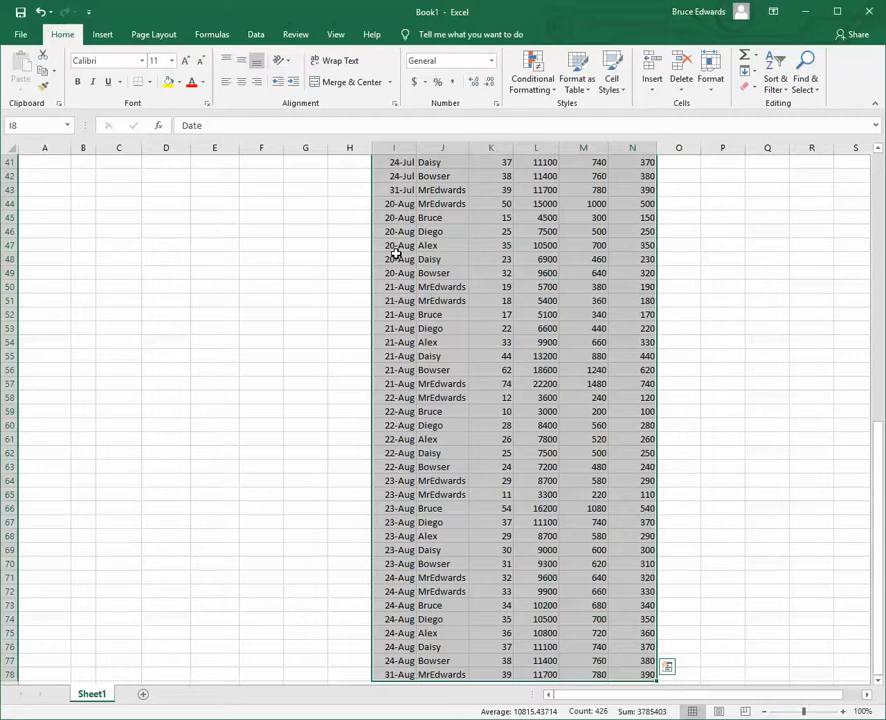
key("ctrl+shift+Up")
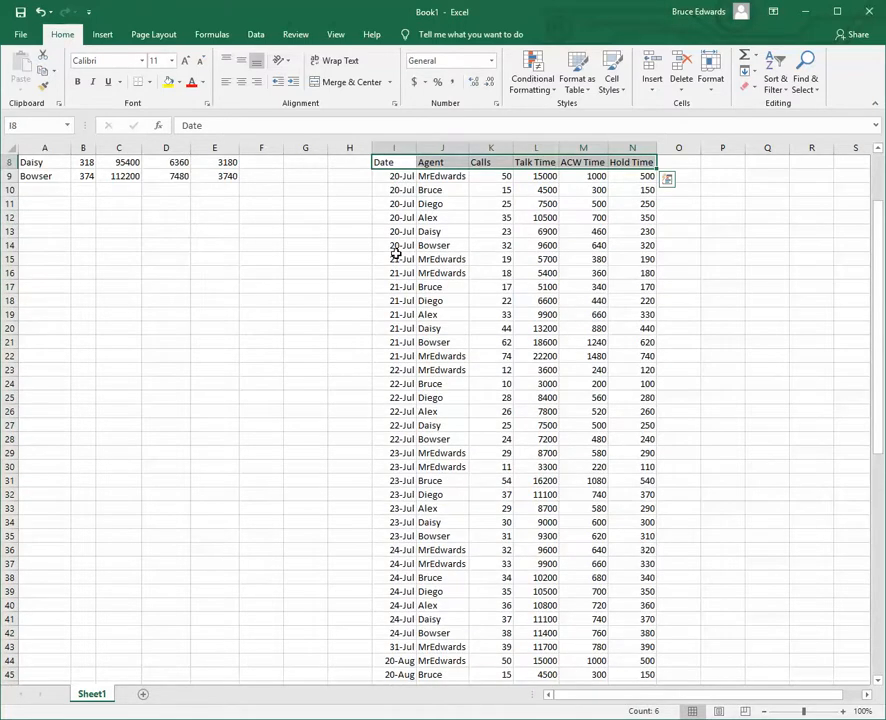
key("ctrl+shift+Down")
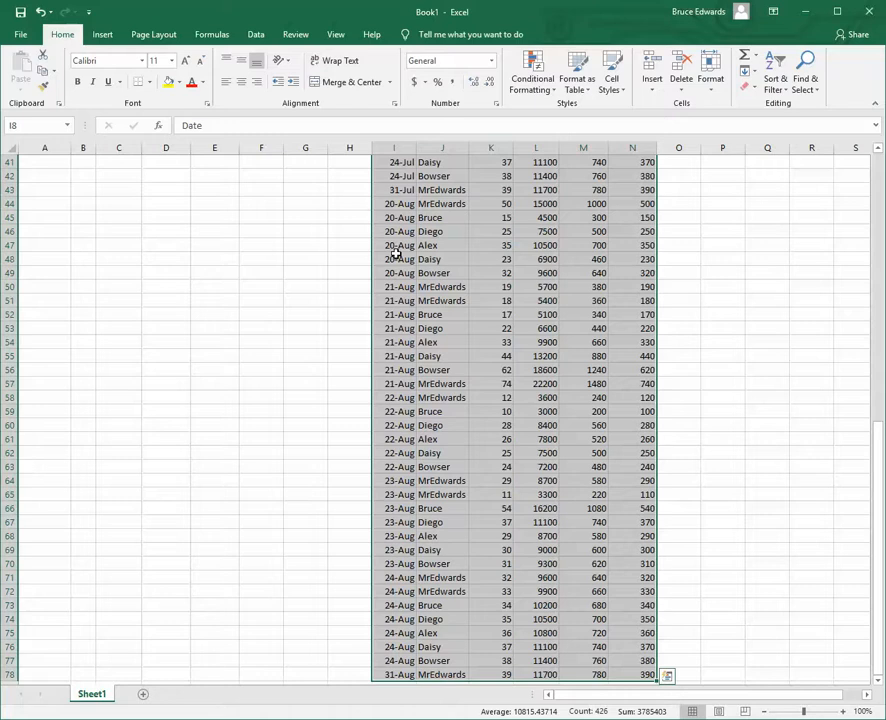
key("ctrl+shift+Up")
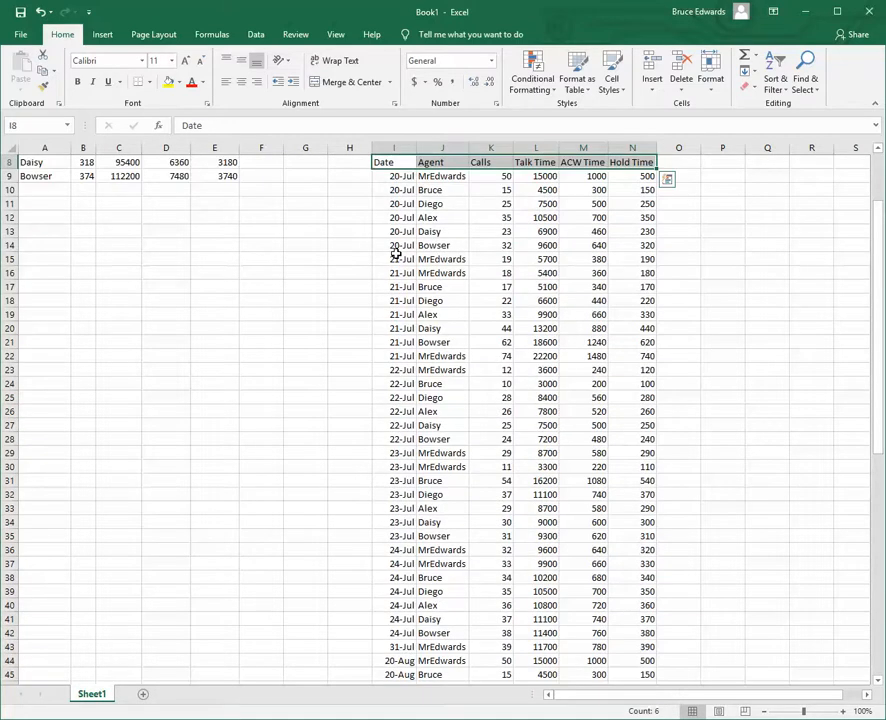
key("shift+Down")
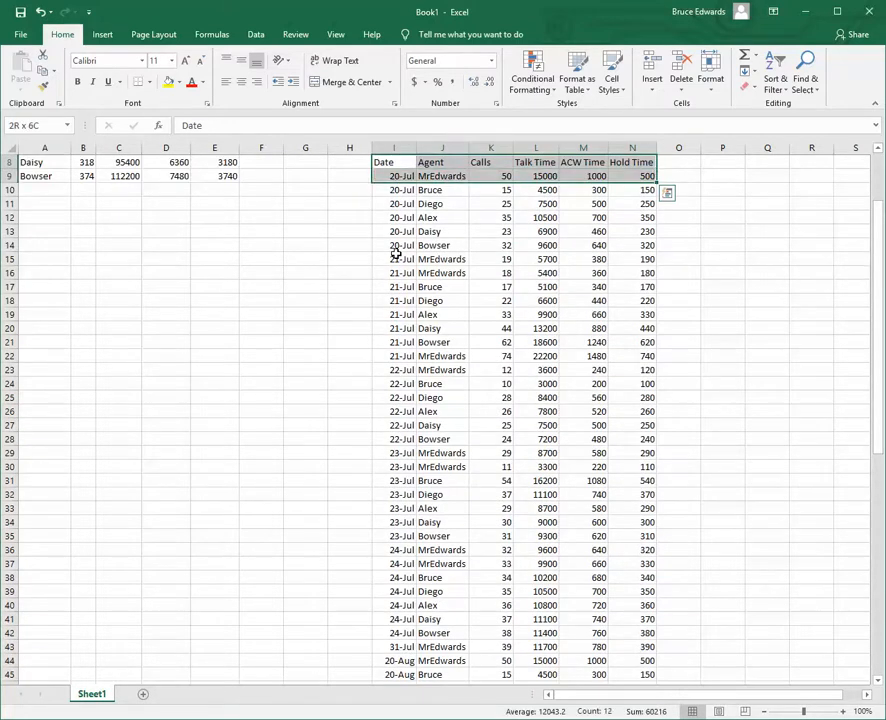
Step: Jump between the edges of the call data, from the Date header to the last record and the Hold Time column
key("ctrl+Down")
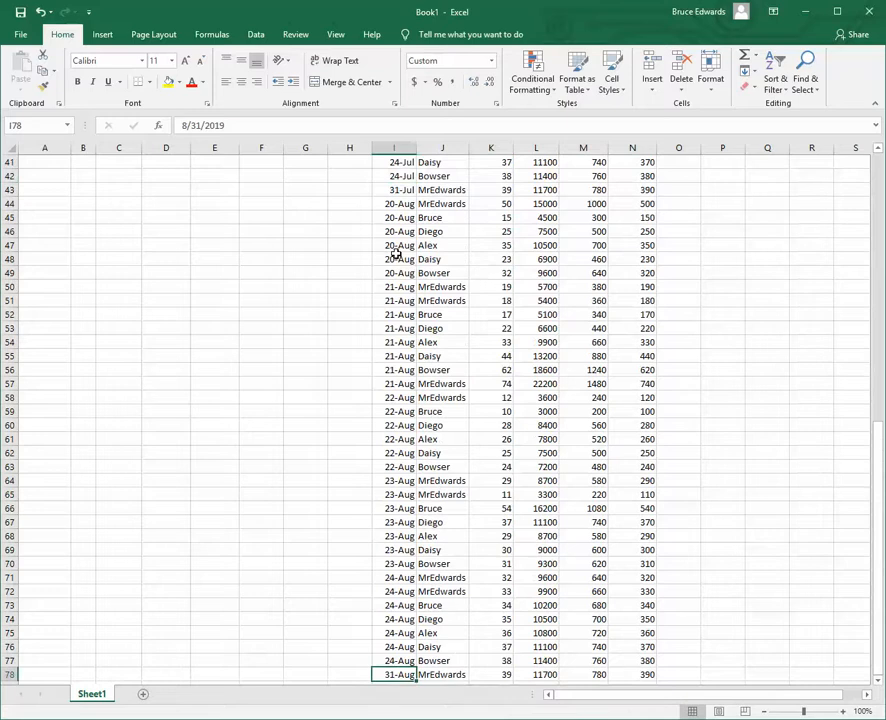
key("ctrl+Up")
key("ctrl+Down")
key("ctrl+Right")
key("ctrl+Up")
key("ctrl+Left")
key("ctrl+Down")
key("ctrl+Up")
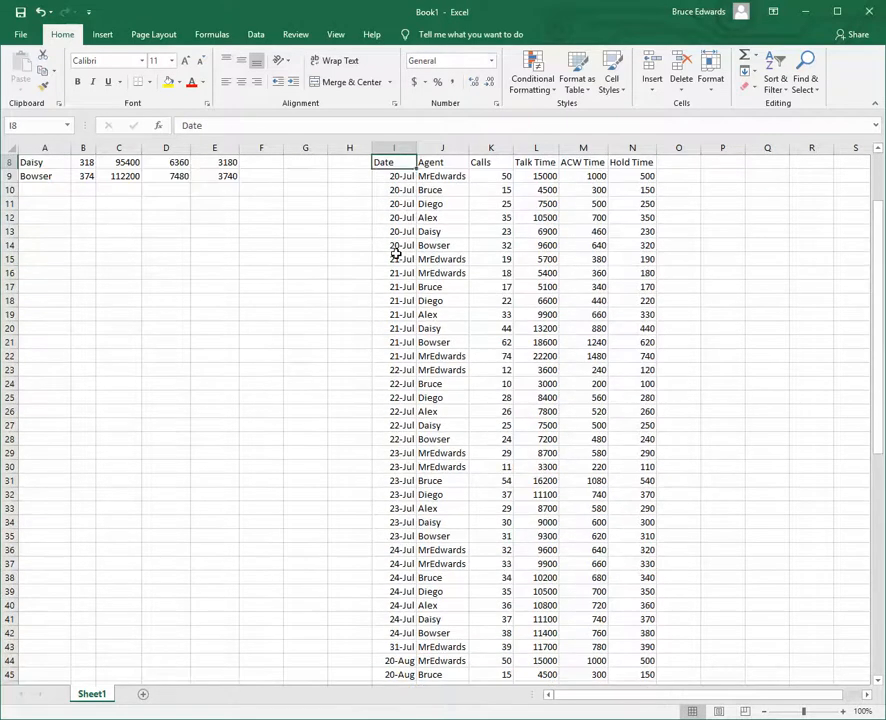
key("ctrl+Right")
key("ctrl+Left")
Step: Select the whole data range I8:N78 including headers and create a PivotTable from it on a new worksheet
key("ctrl+shift+Right")
key("ctrl+shift+Down")
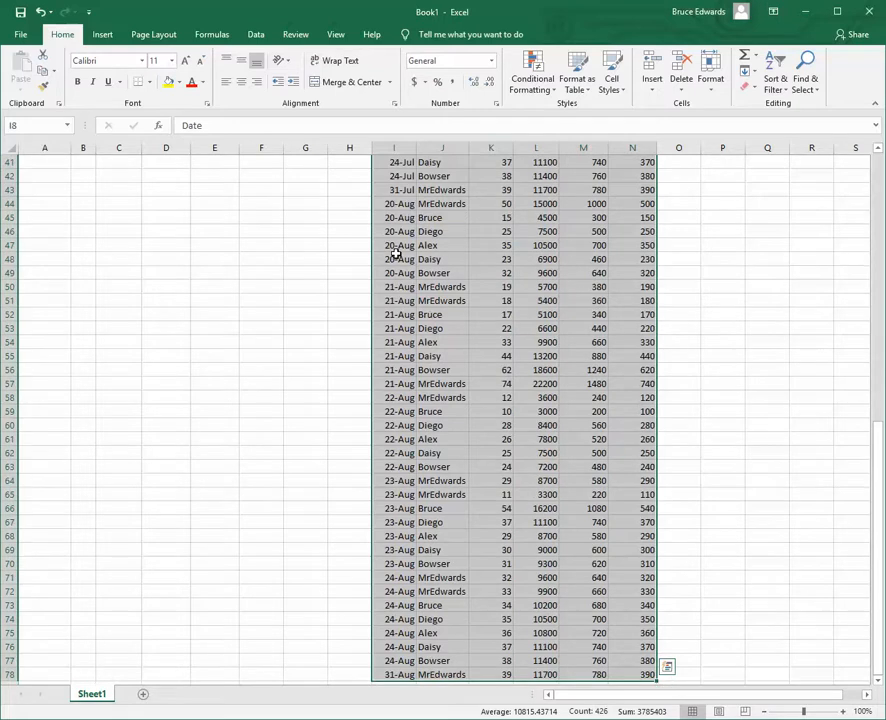
left_click(102, 35)
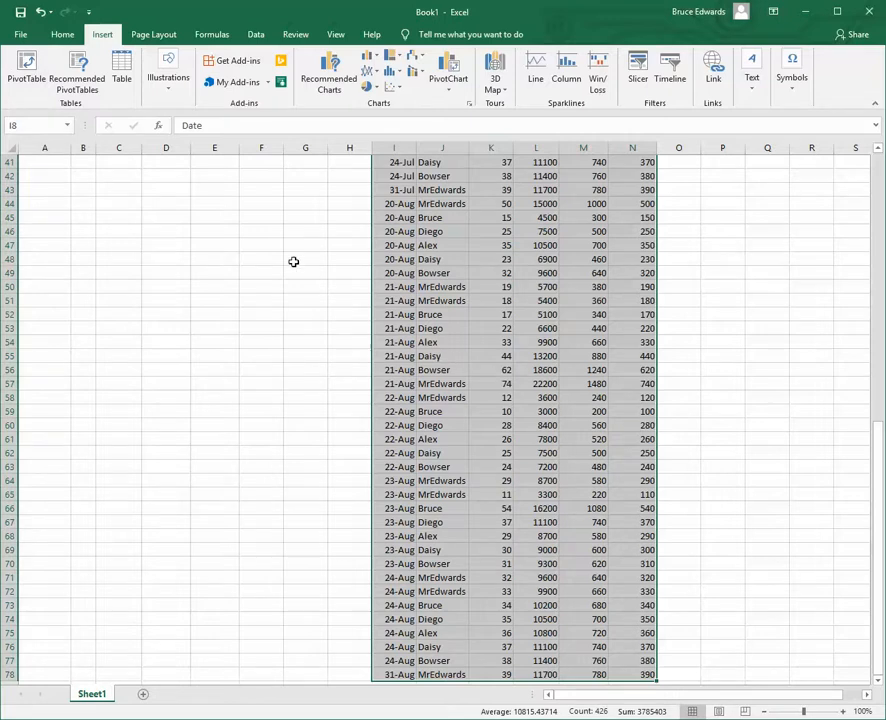
left_click(26, 68)
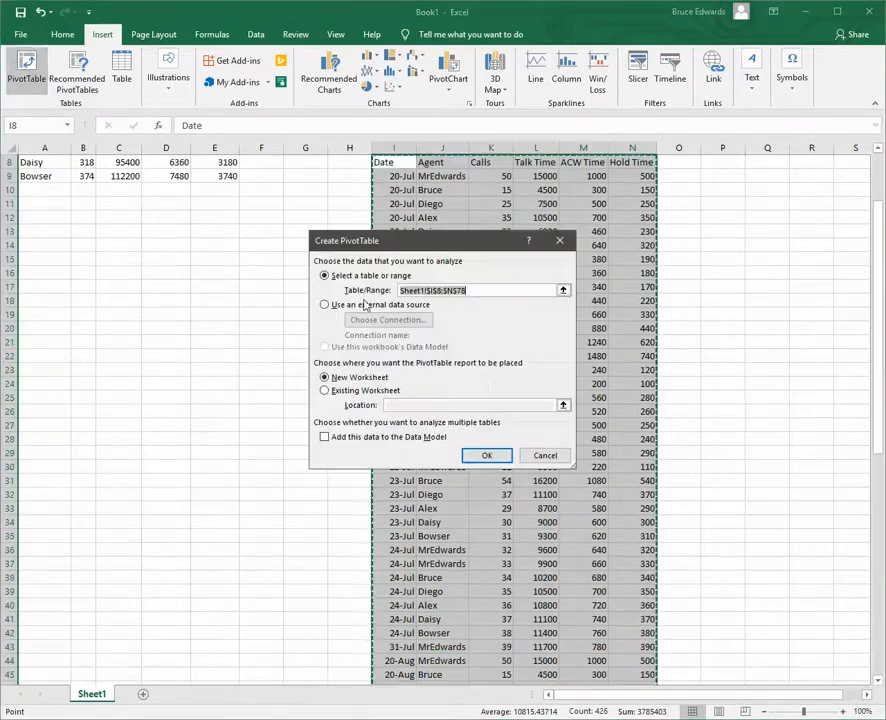
left_click(496, 460)
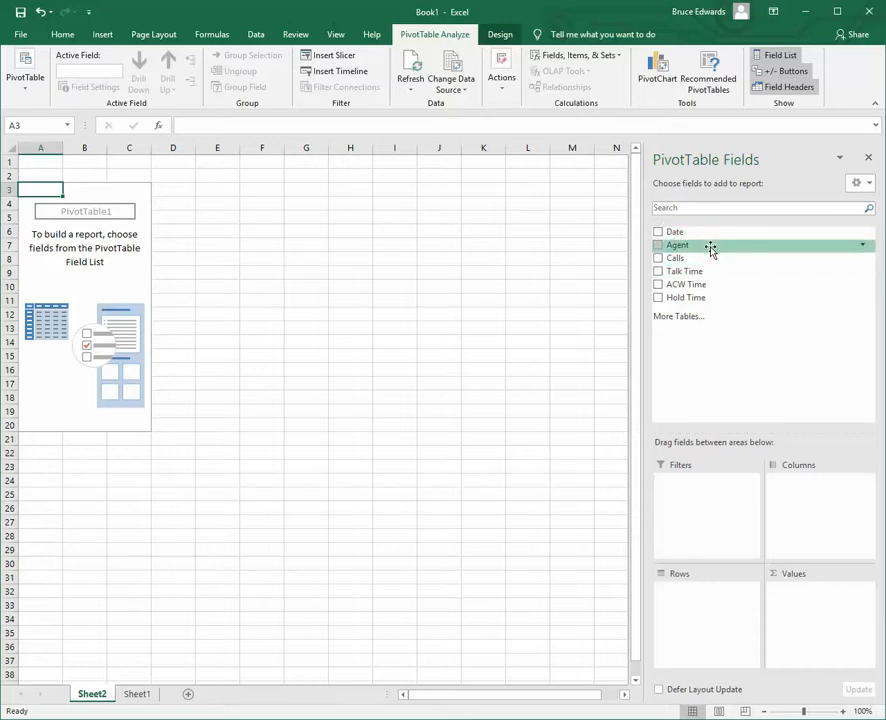
Step: Add the Agent field to the PivotTable's Rows area and check the resulting row labels
left_click_drag(710, 250, 708, 605)
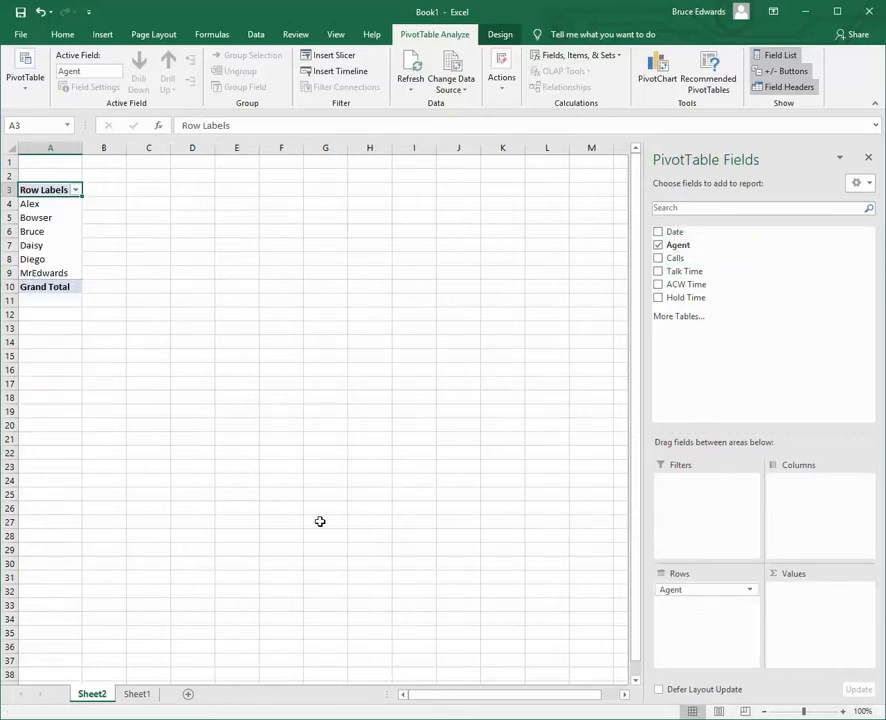
left_click(62, 205)
left_click(52, 218)
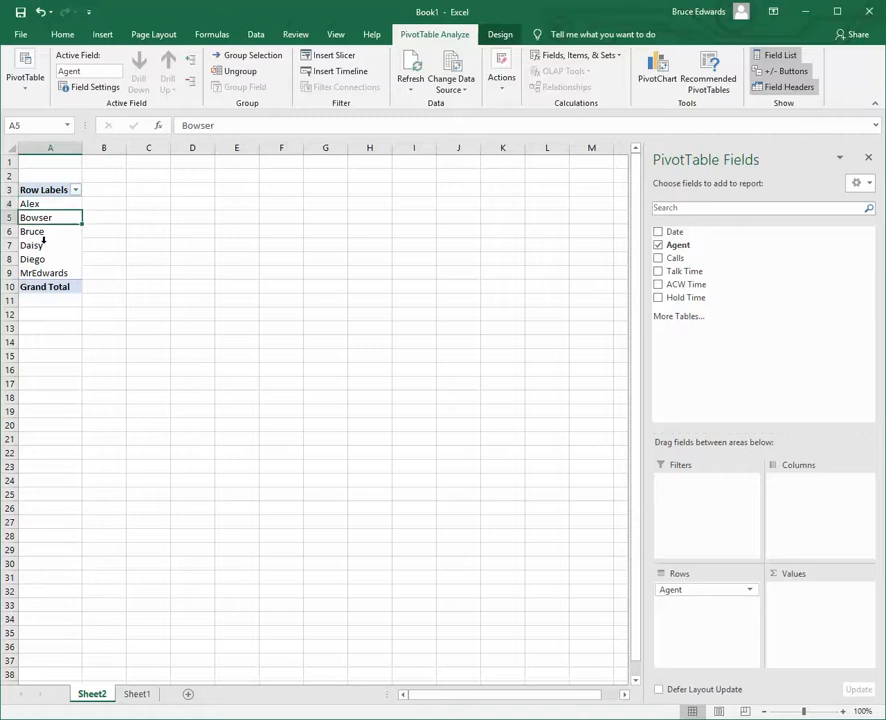
Step: Look over the agent names in the PivotTable's row labels
left_click(43, 240)
left_click(51, 267)
left_click(65, 246)
left_click(57, 231)
left_click(51, 212)
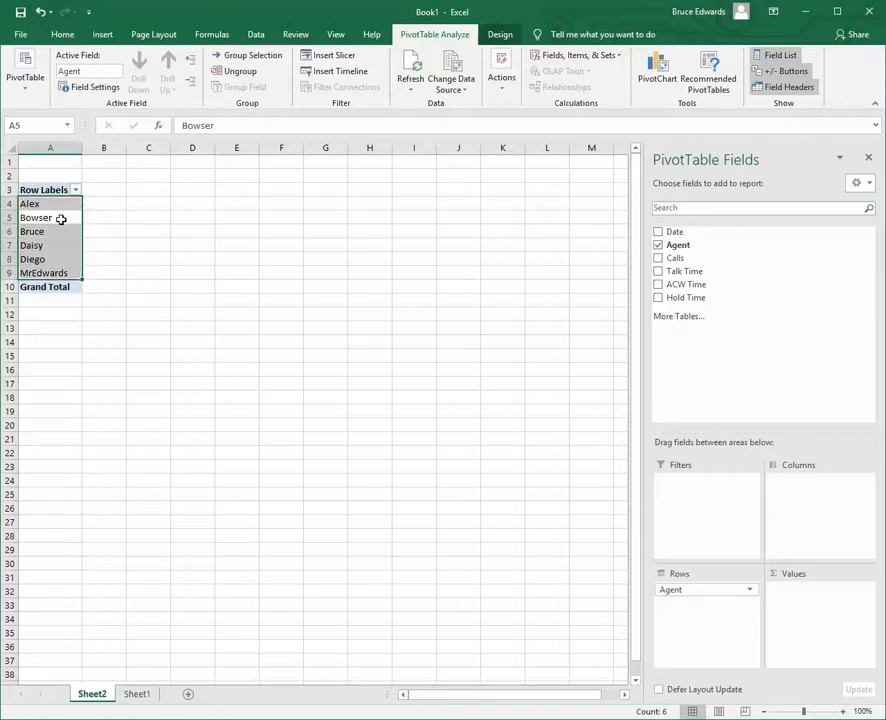
left_click(61, 219)
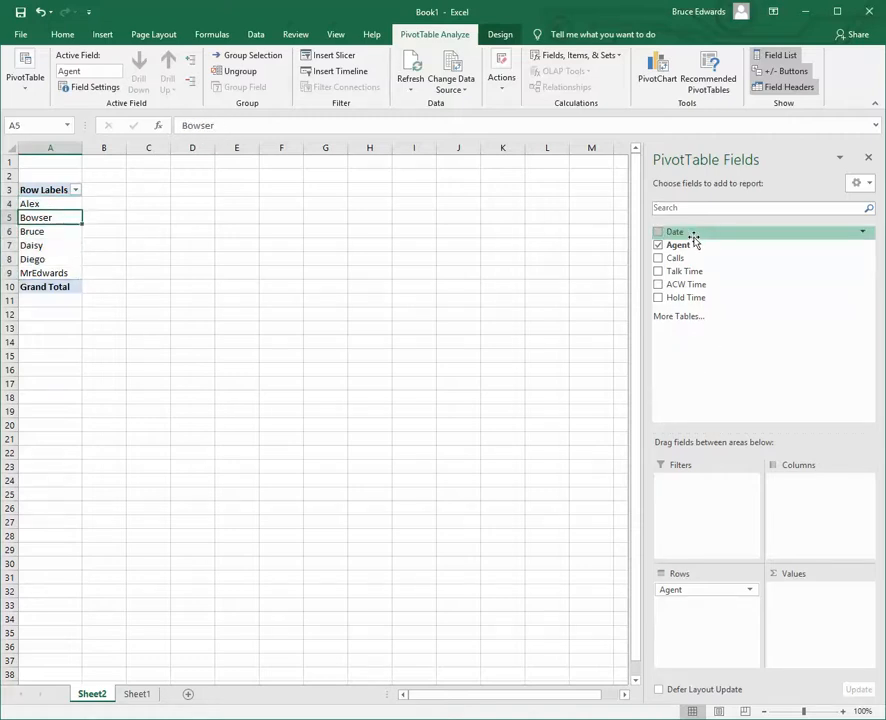
Step: Add the Date field to the PivotTable's Columns area and expand August into its individual dates
left_click_drag(696, 232, 794, 538)
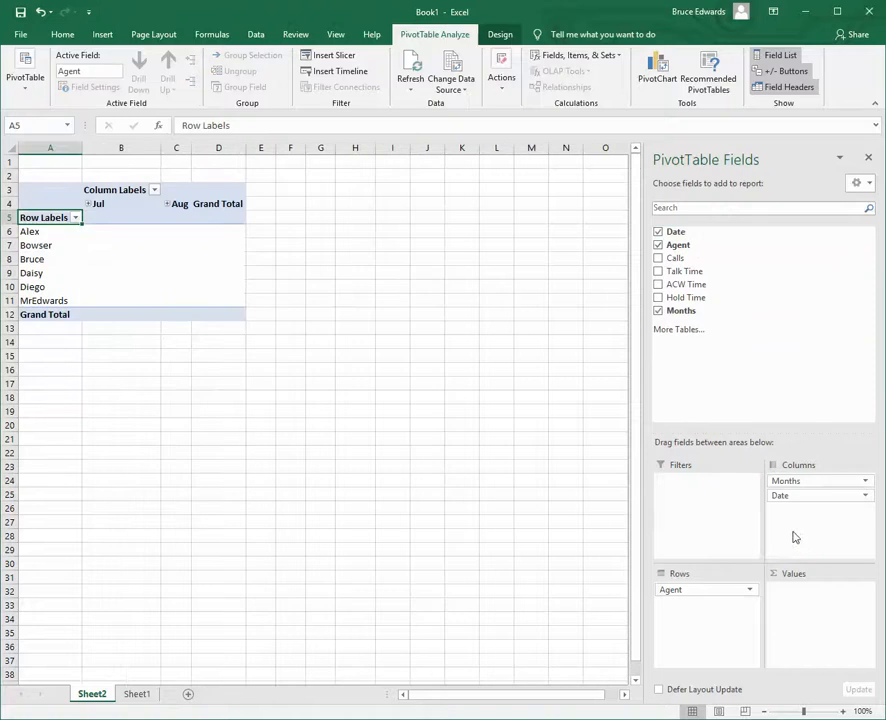
left_click(178, 204)
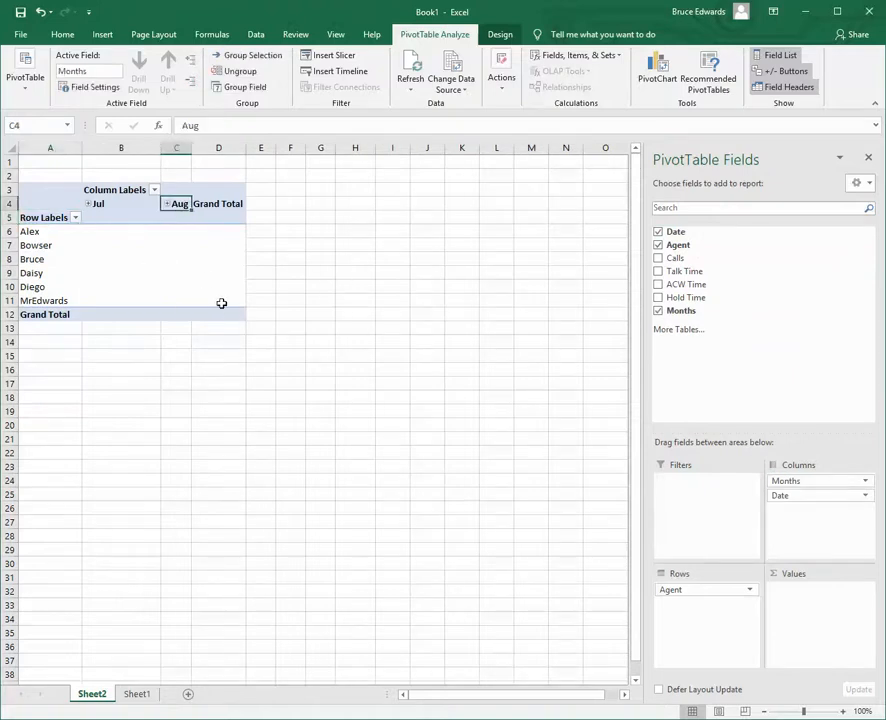
left_click(167, 204)
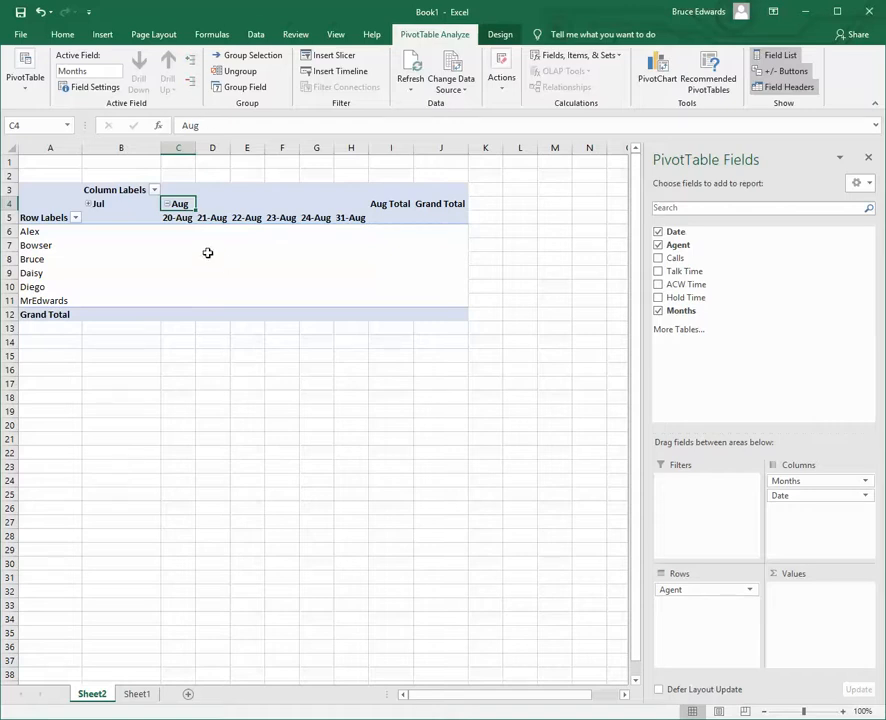
Step: Ungroup the PivotTable's date columns and group them again by Months only
right_click(194, 199)
left_click(245, 352)
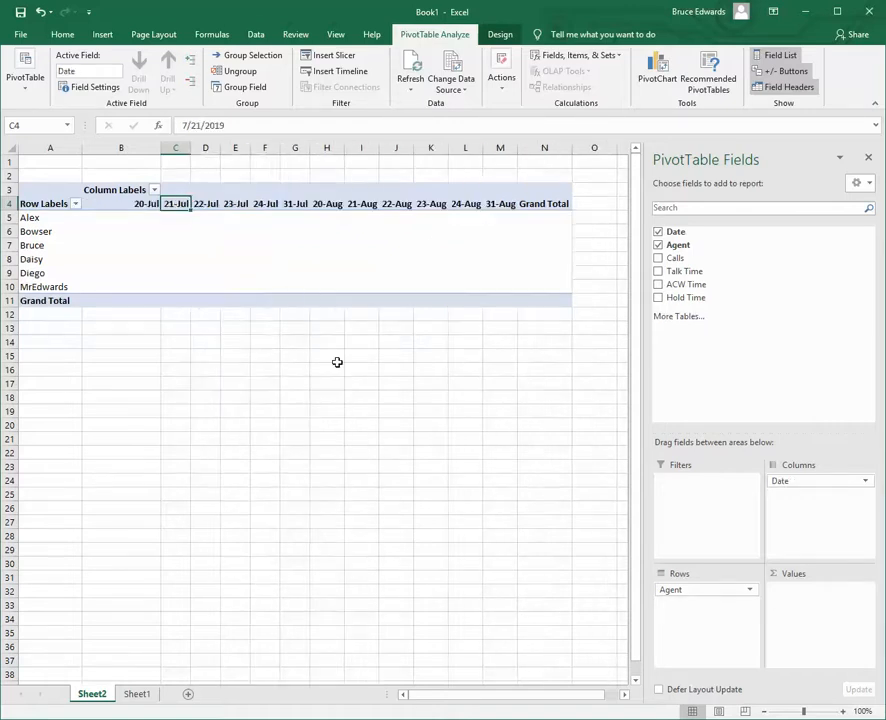
right_click(238, 209)
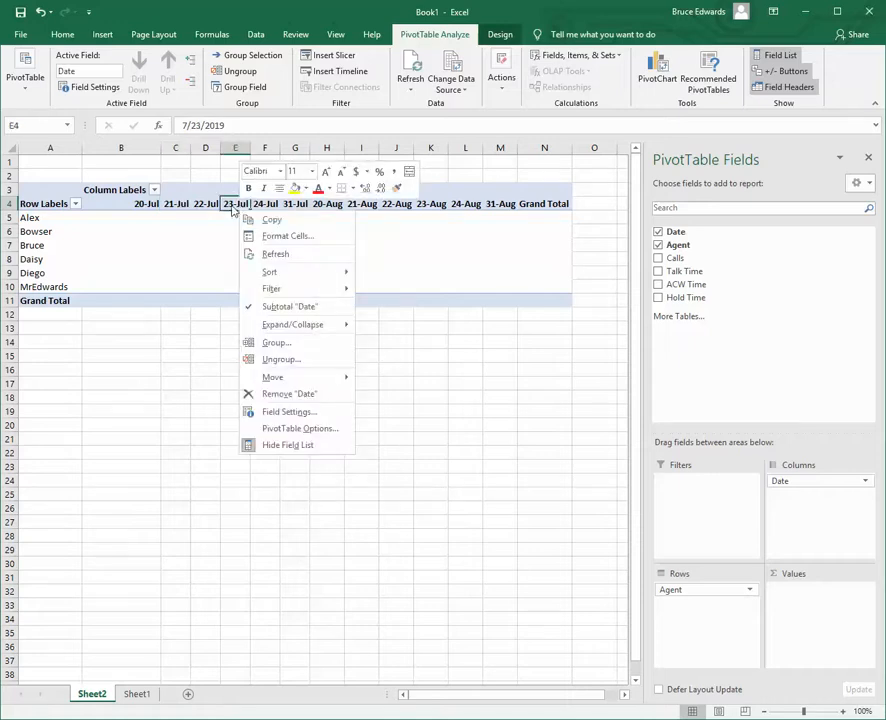
left_click(292, 348)
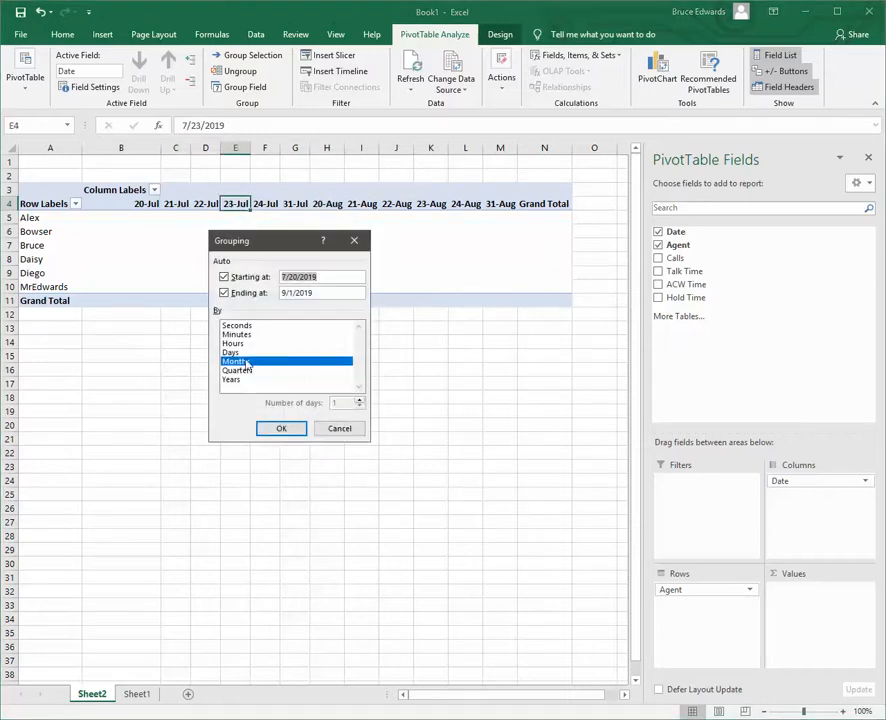
left_click(283, 429)
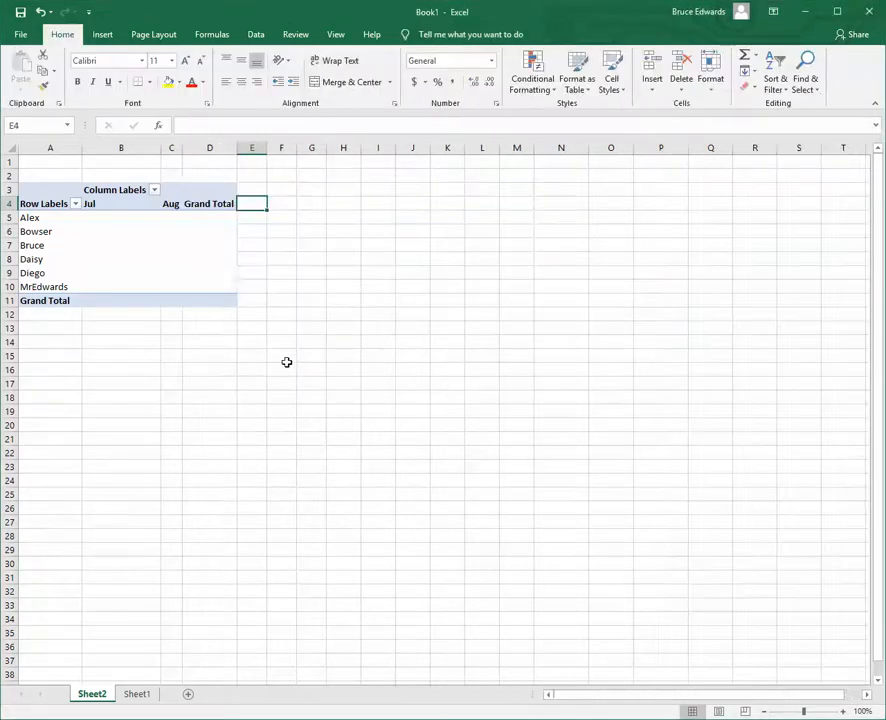
Step: Group the PivotTable's date columns by both Days and Months
left_click(172, 205)
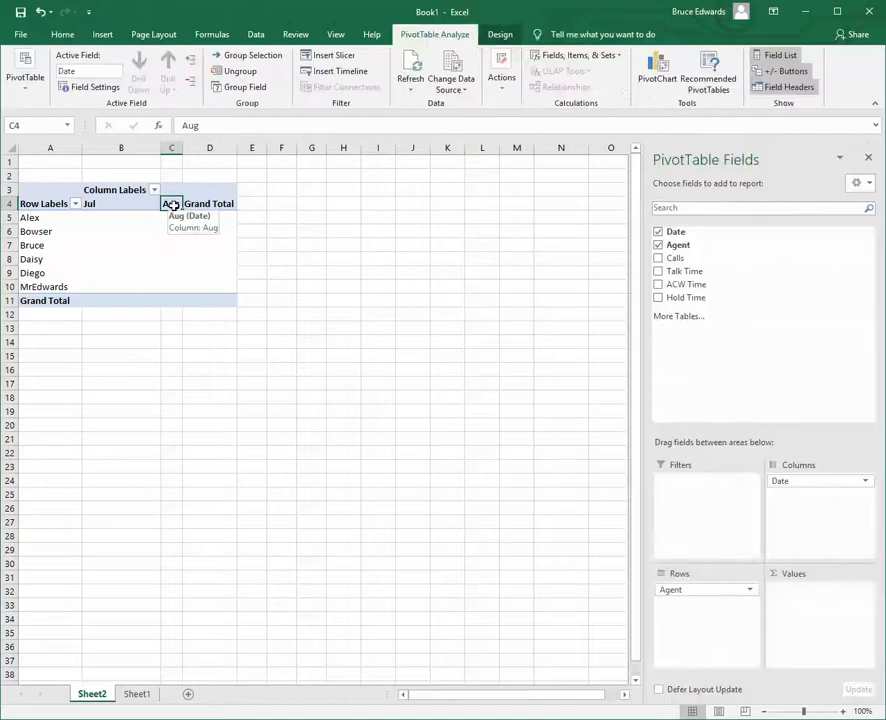
right_click(172, 205)
left_click(212, 343)
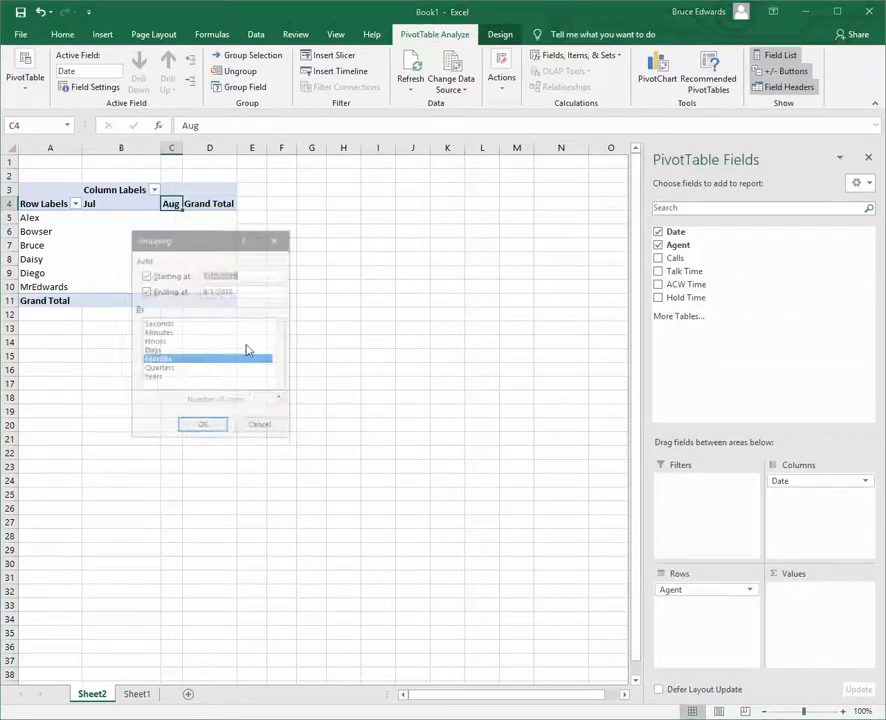
left_click(178, 352)
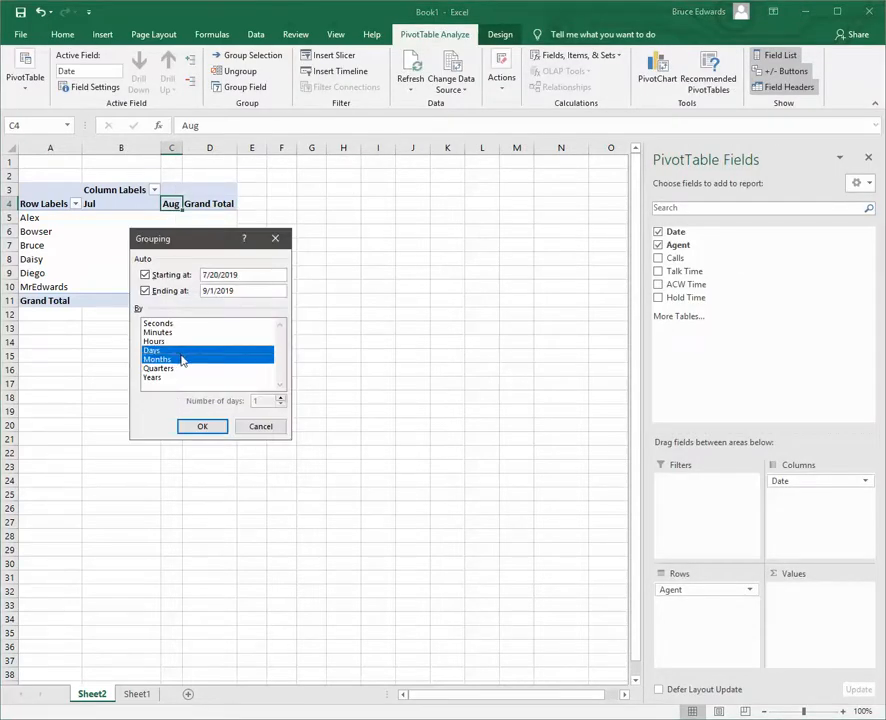
left_click(202, 426)
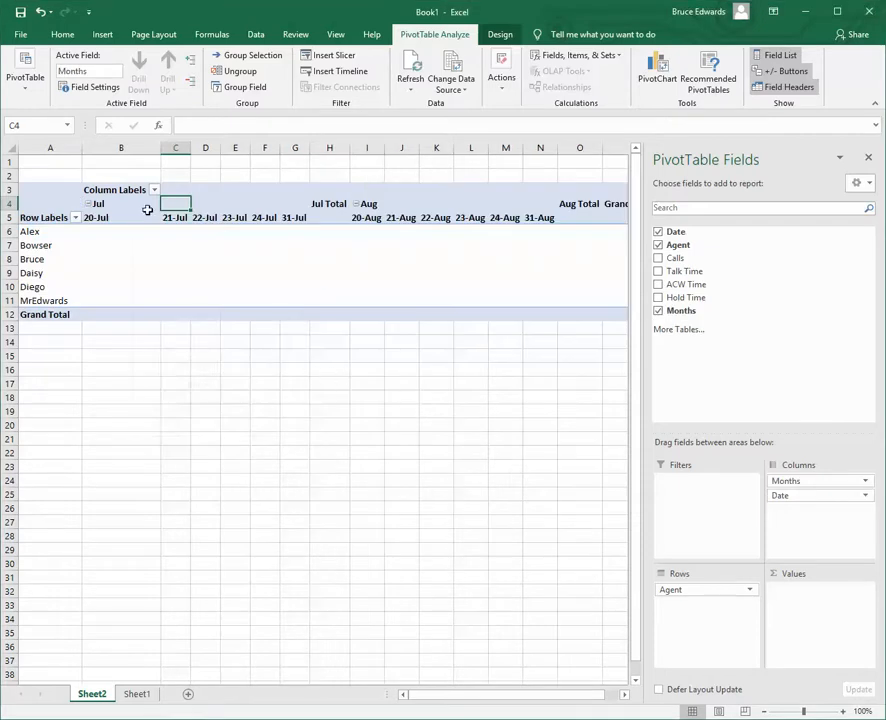
Step: Collapse the entire Months field in the PivotTable's columns to one column per month
left_click(100, 204)
left_click(190, 88)
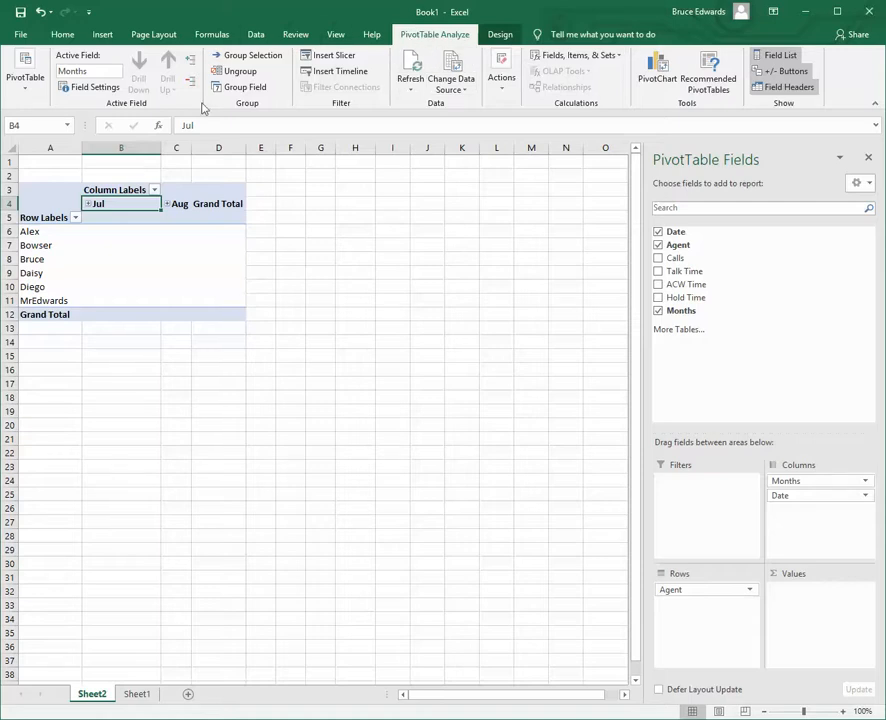
left_click(354, 286)
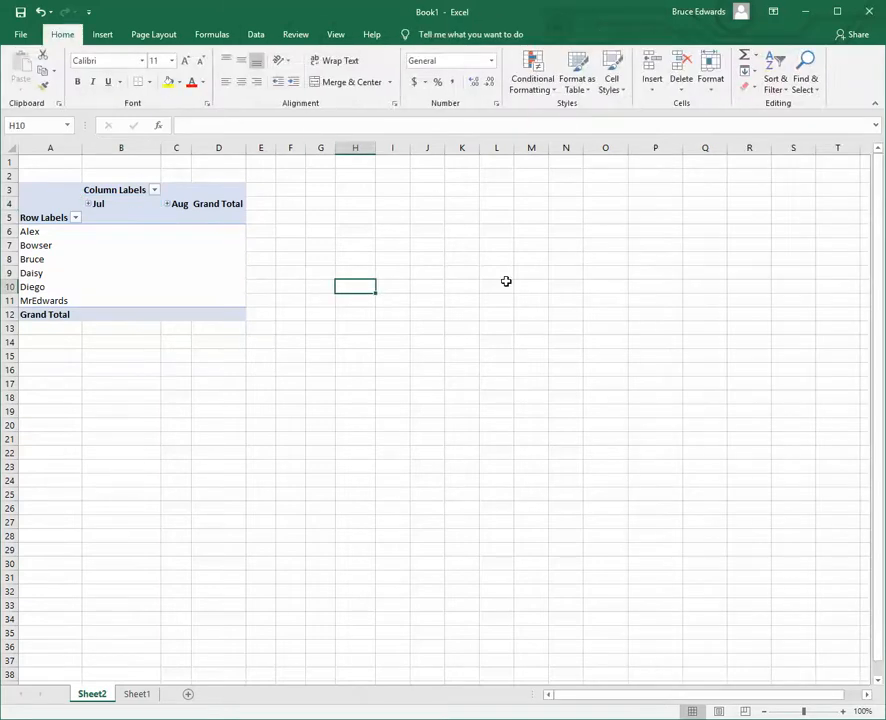
left_click(186, 260)
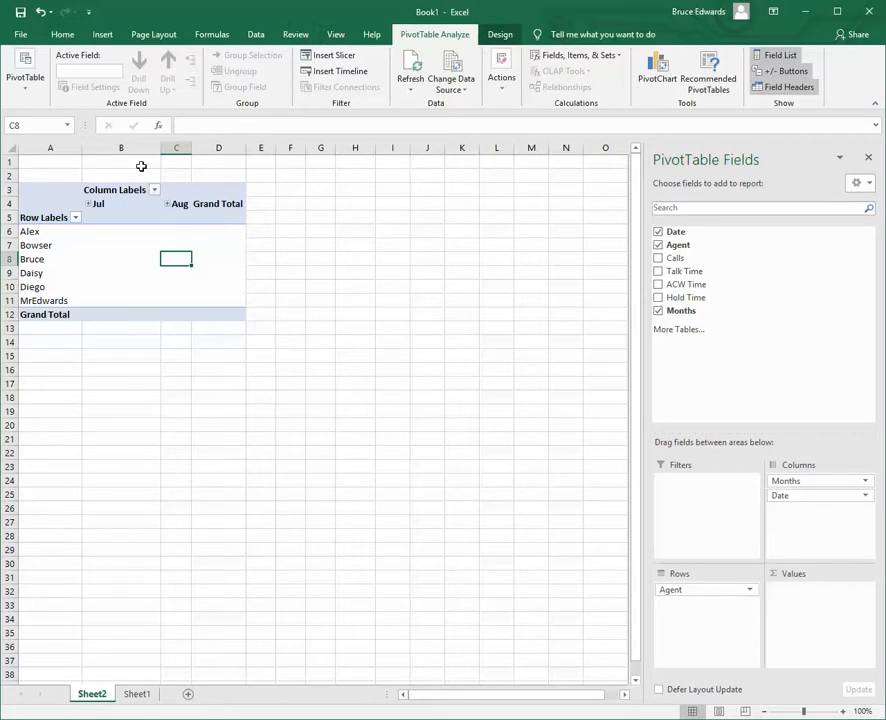
Step: Expand the entire Months field to its individual dates and collapse the whole field again
left_click(97, 204)
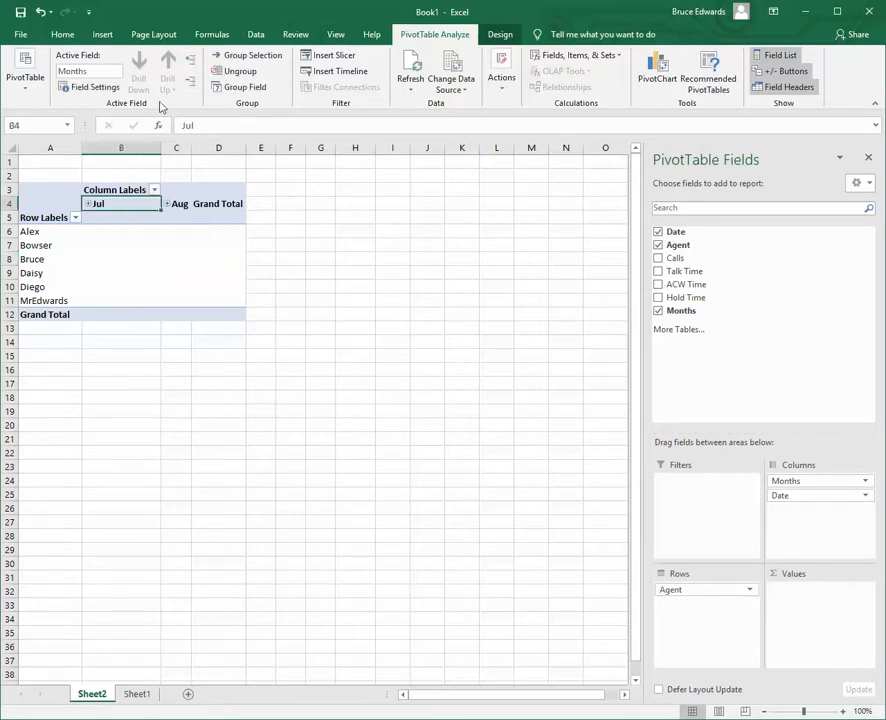
left_click(190, 62)
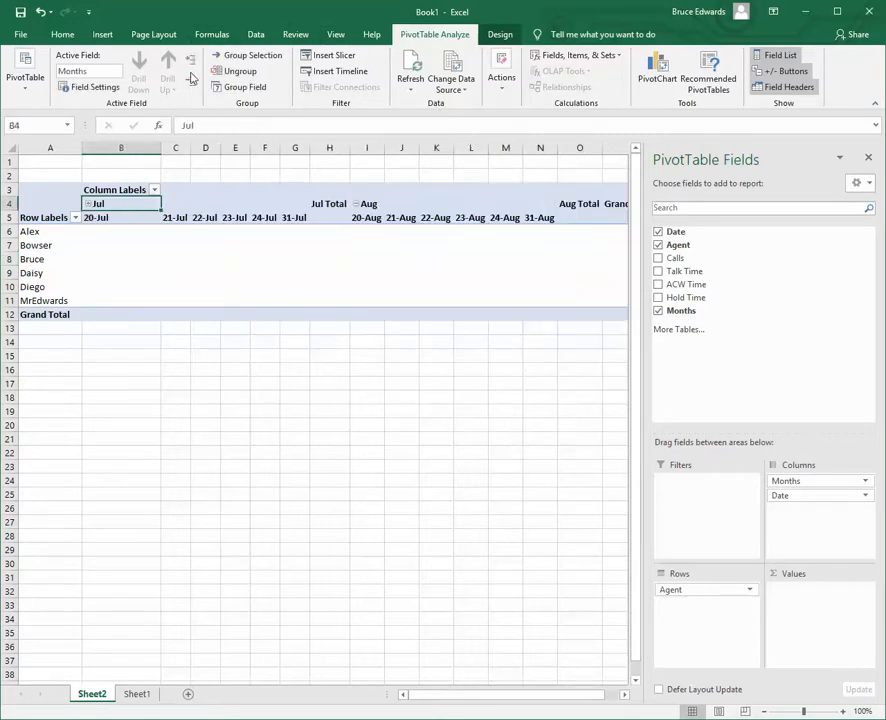
left_click(191, 77)
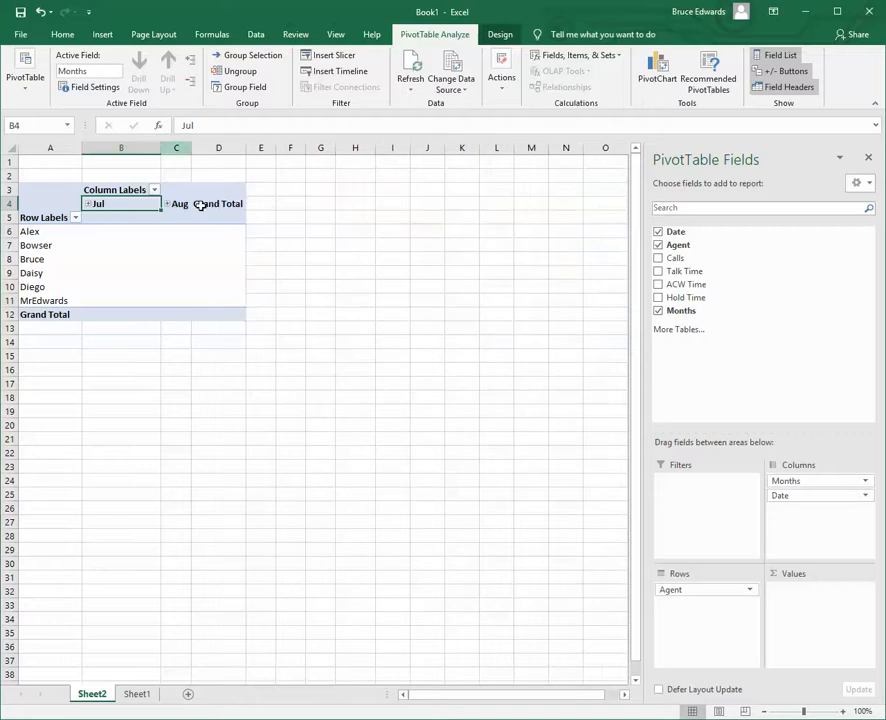
left_click(186, 274)
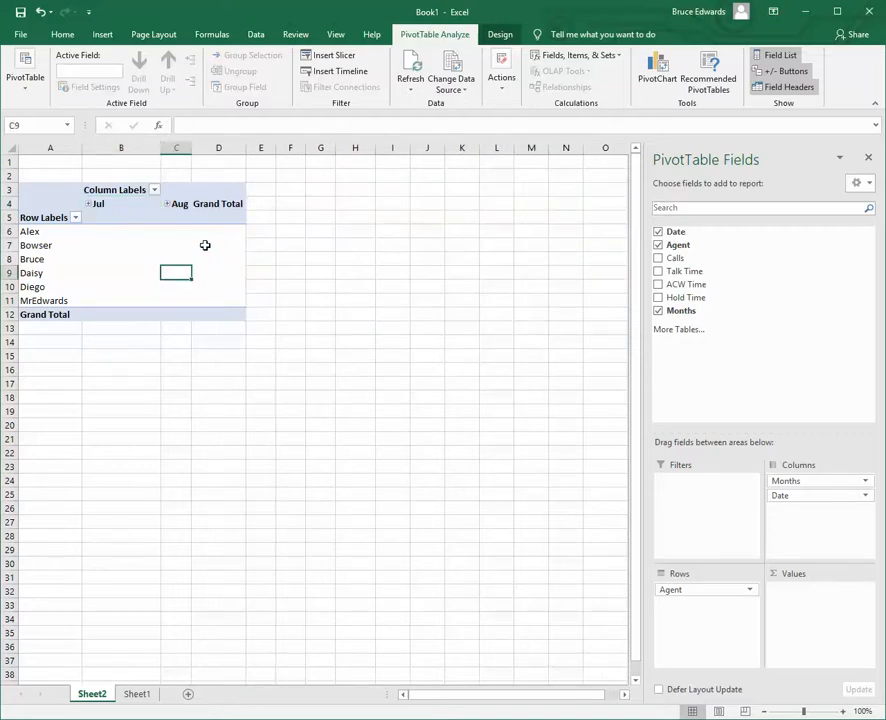
Step: Expand the August and July columns one at a time and collapse each of them again
left_click(178, 204)
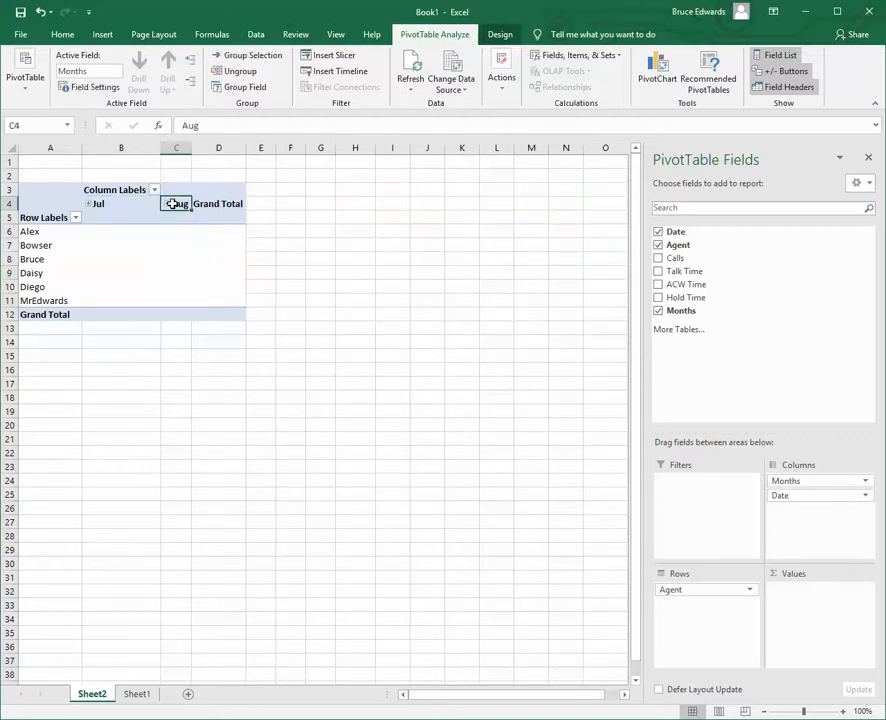
left_click(169, 204)
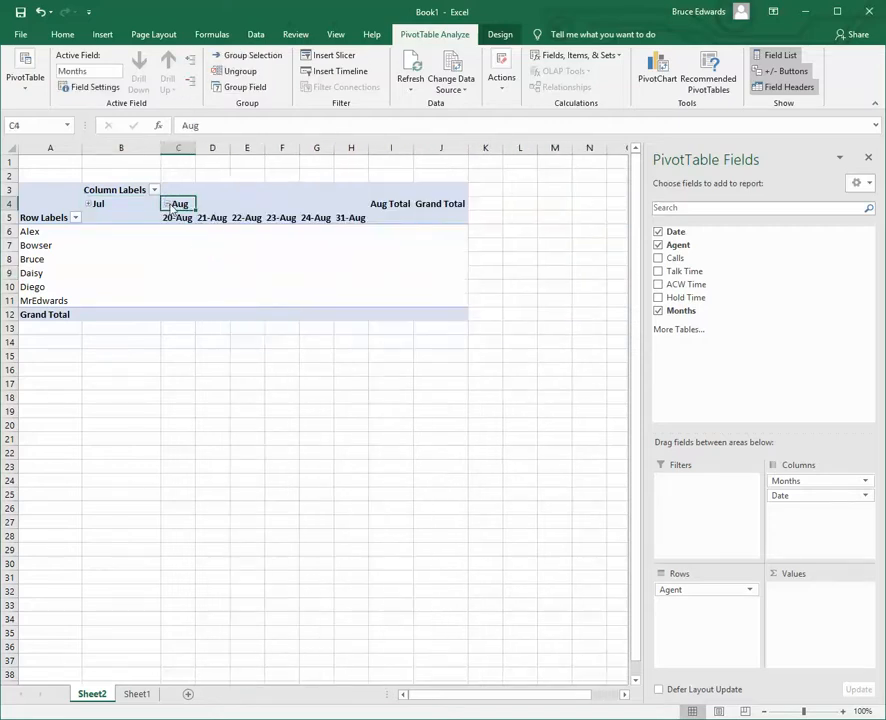
left_click(89, 205)
left_click(88, 204)
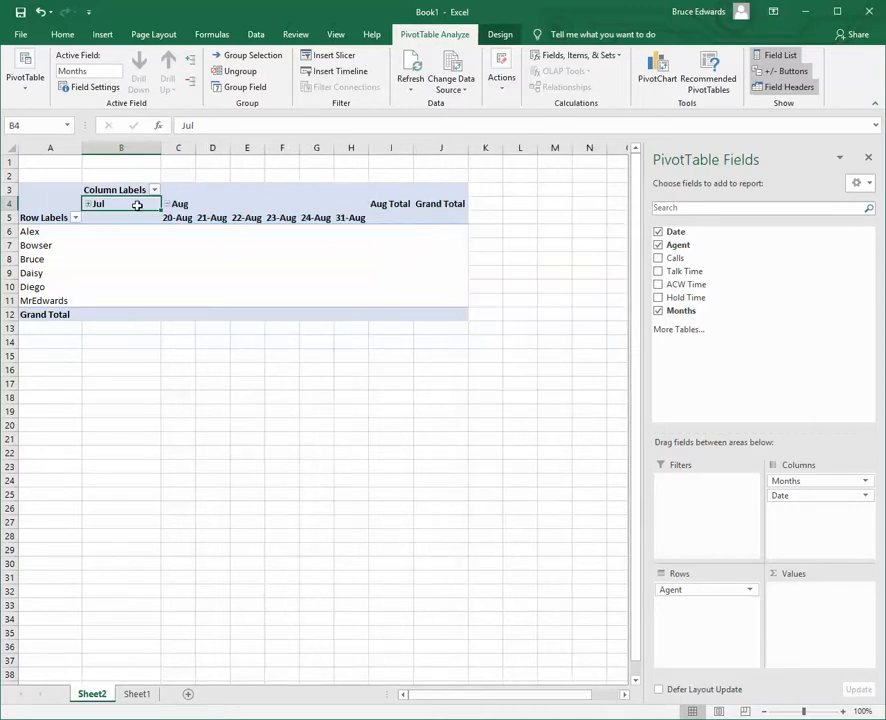
left_click(167, 204)
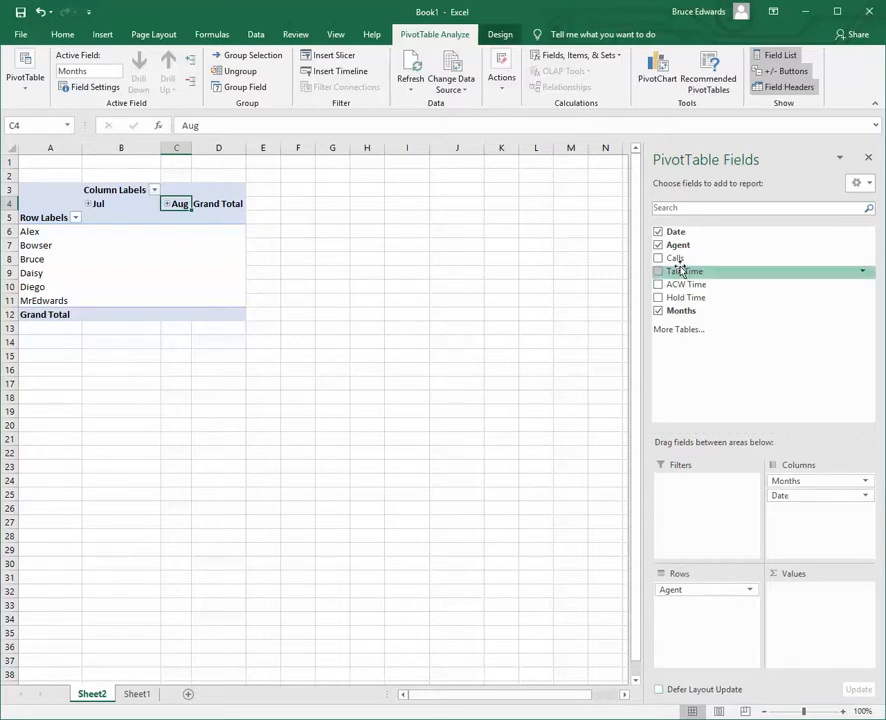
Step: Add the Calls field to the PivotTable's Values area and check the sums per agent and month
left_click_drag(678, 260, 788, 654)
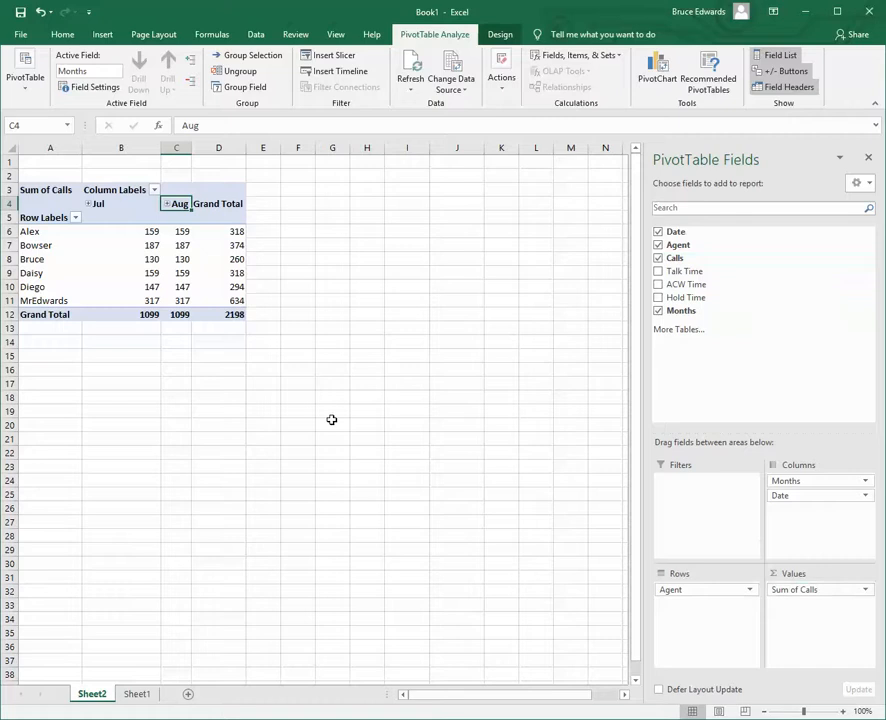
left_click(176, 256)
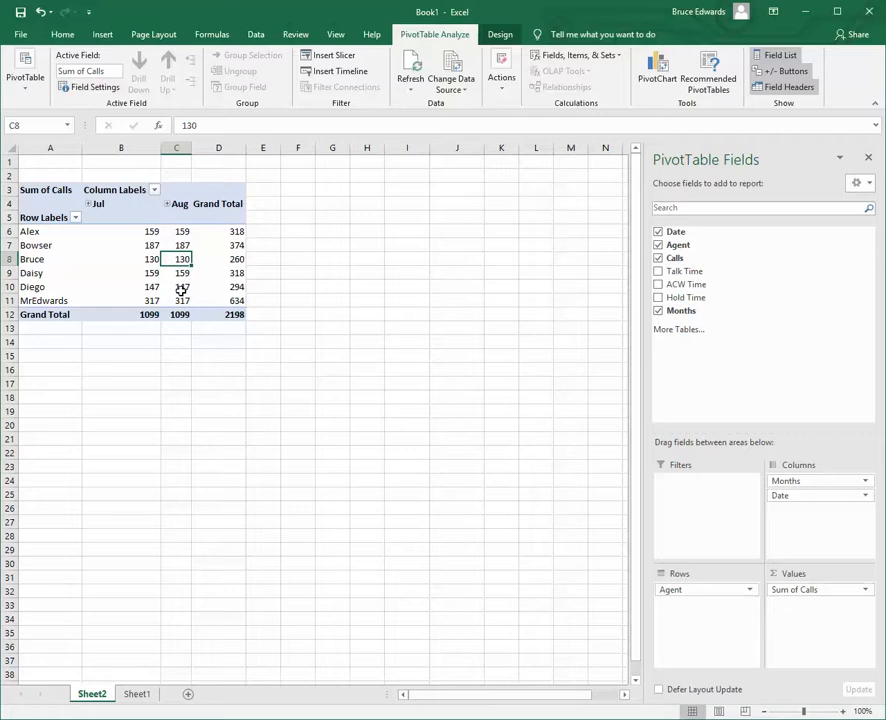
left_click(152, 244)
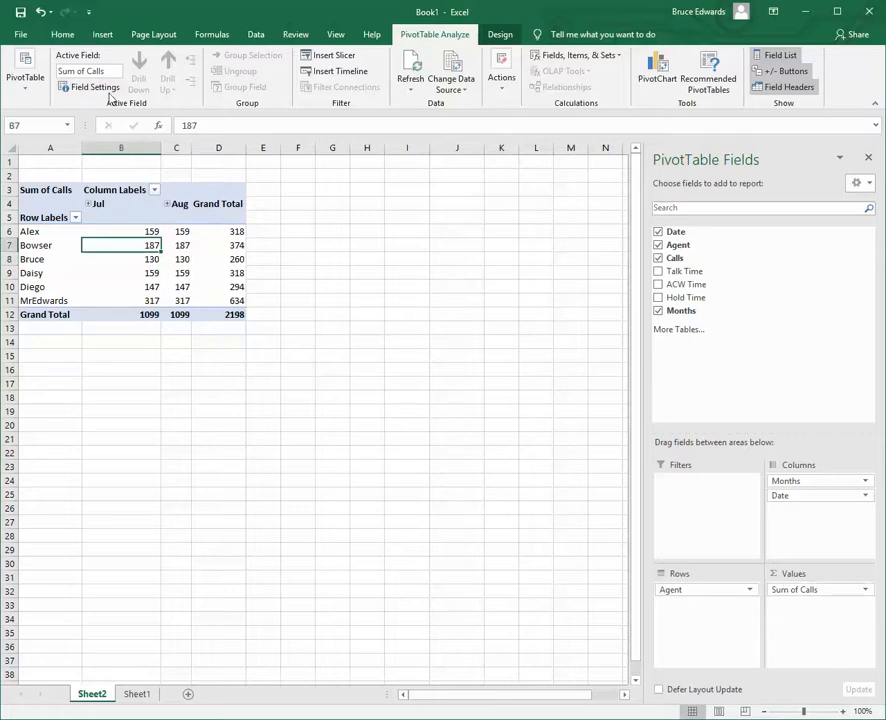
left_click(98, 88)
key("Down")
key("Down")
key("Down")
key("Down")
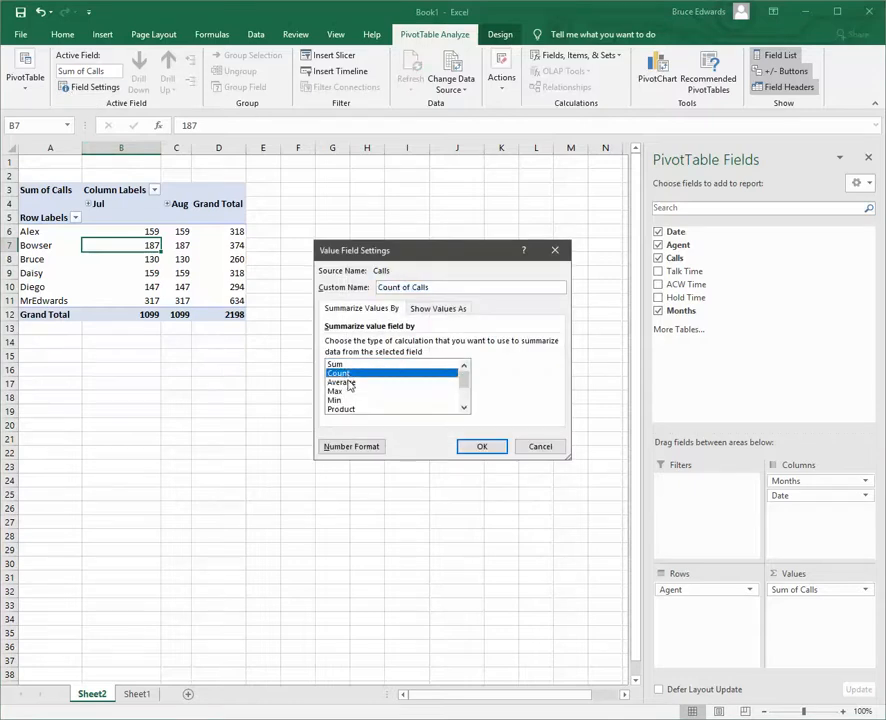
left_click(355, 381)
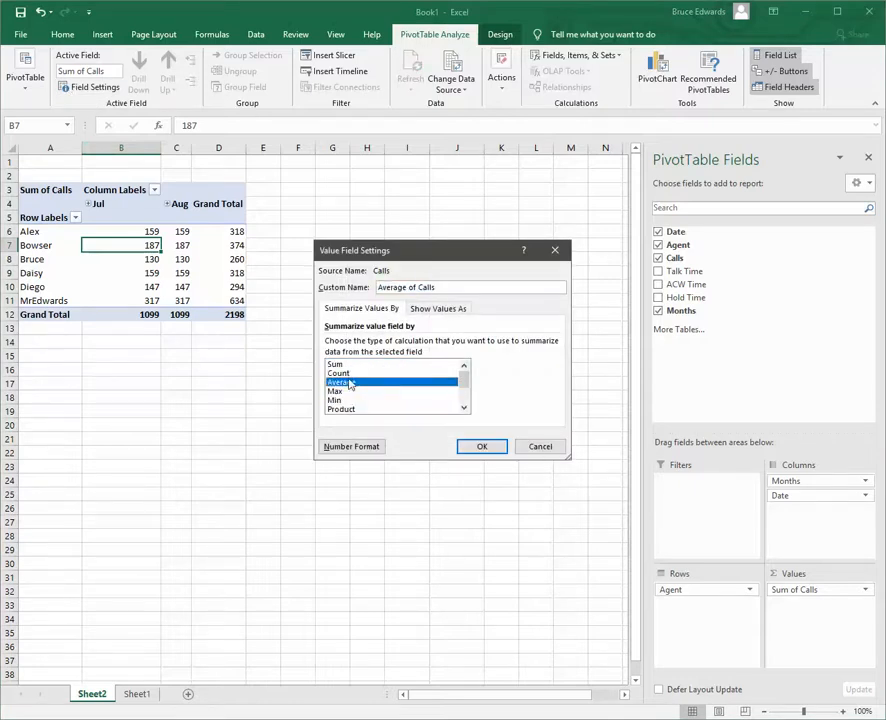
left_click(540, 448)
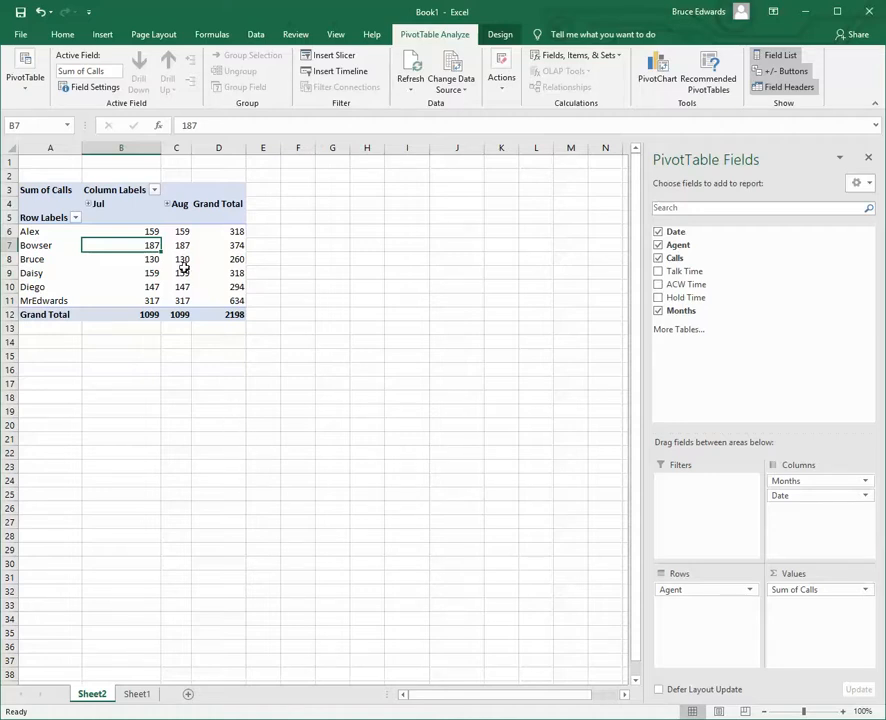
Step: Add the Talk Time field to the PivotTable's Values area and check the July talk time sums by agent
left_click(185, 259)
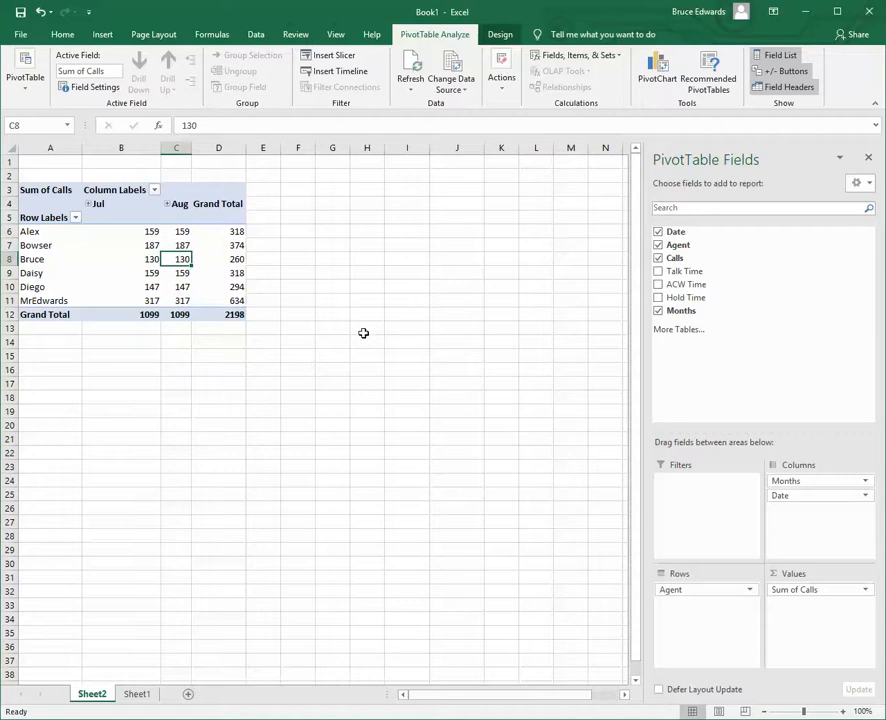
left_click_drag(700, 273, 790, 600)
left_click(217, 286)
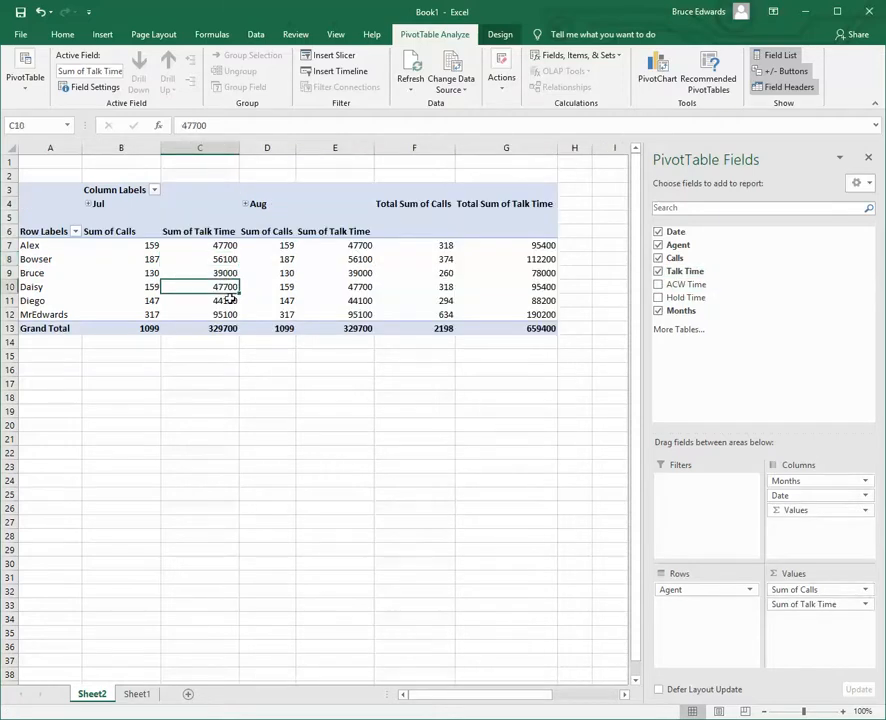
left_click(214, 260)
left_click(219, 289)
left_click(221, 244)
left_click(219, 288)
left_click(221, 260)
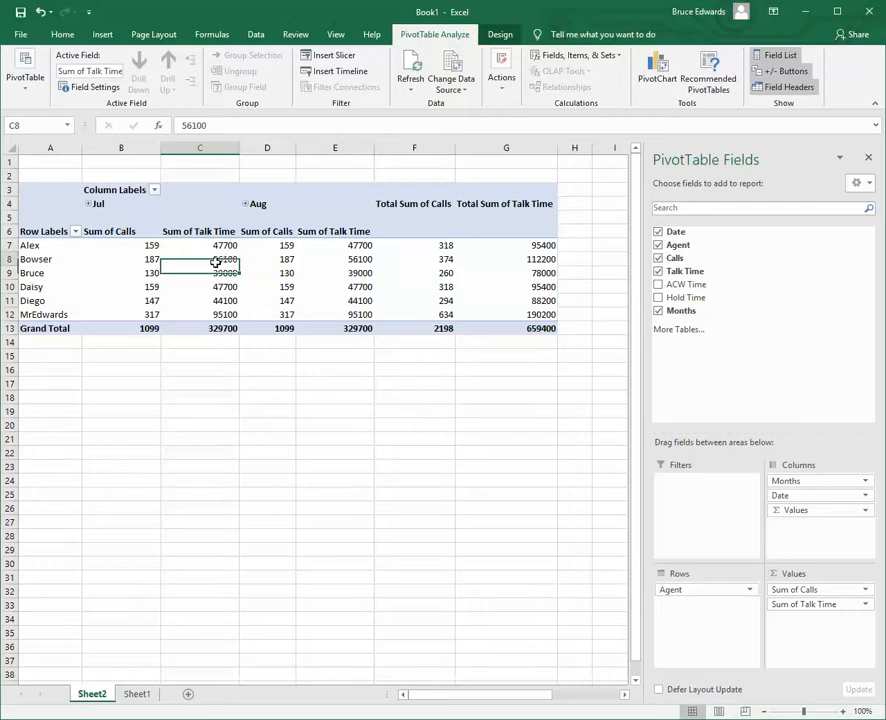
Step: Switch to Sheet1 and review the Talk Time totals in C4:C9 of the agent summary for comparison
left_click(130, 697)
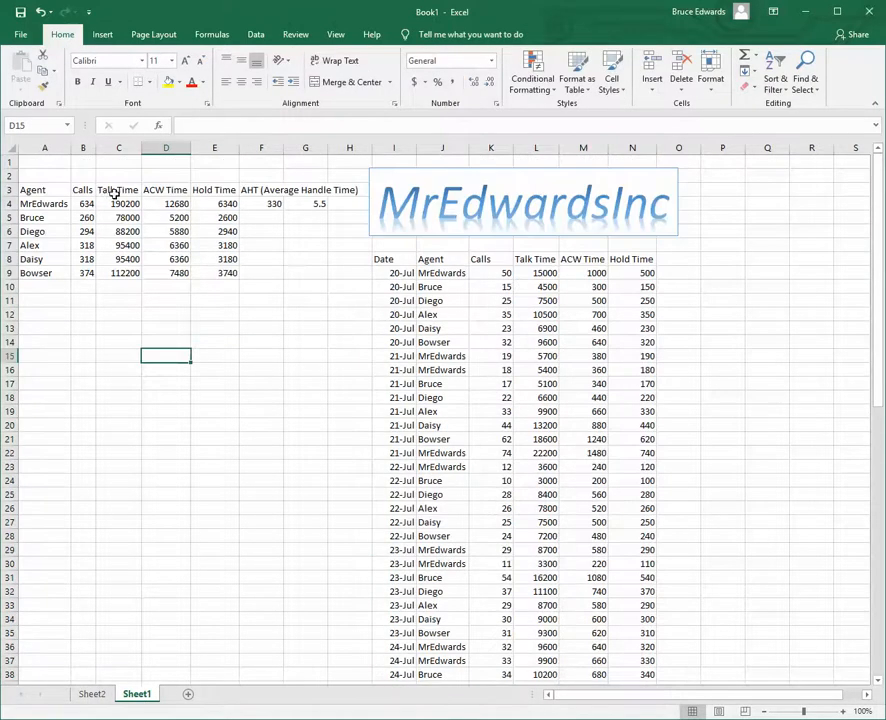
left_click_drag(117, 204, 122, 275)
left_click(116, 327)
left_click(123, 246)
left_click(121, 219)
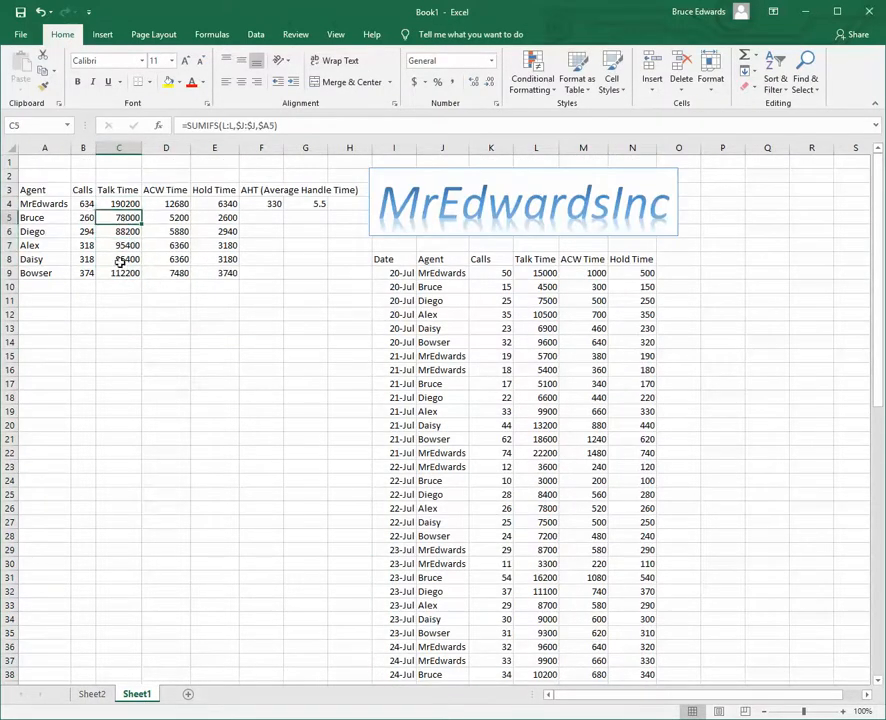
Step: Return to Sheet2 and remove Sum of Talk Time from the PivotTable's Values area
left_click(120, 260)
left_click(91, 694)
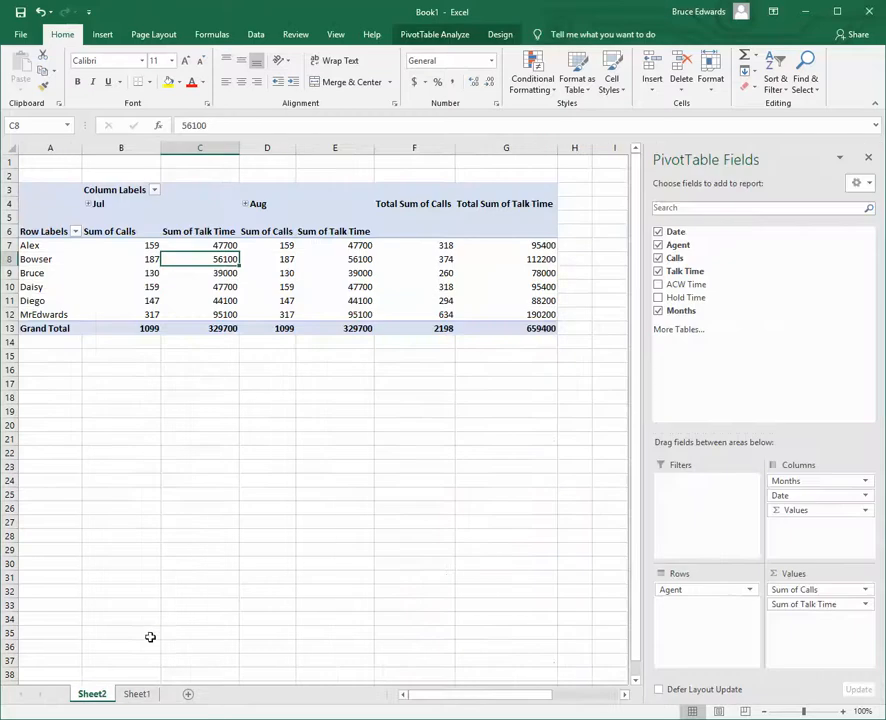
left_click(214, 300)
left_click(228, 246)
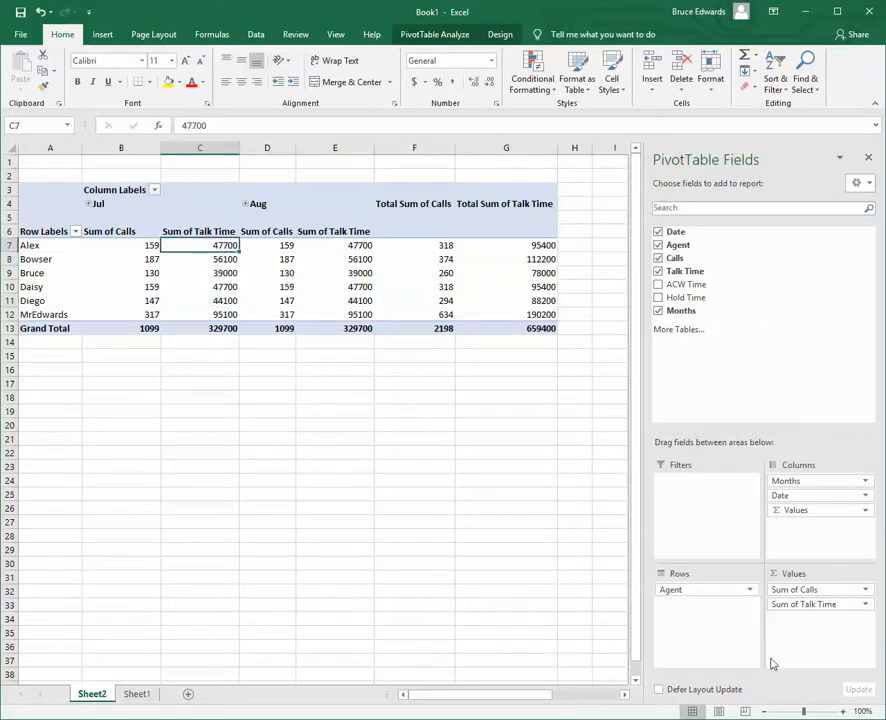
left_click_drag(792, 606, 433, 514)
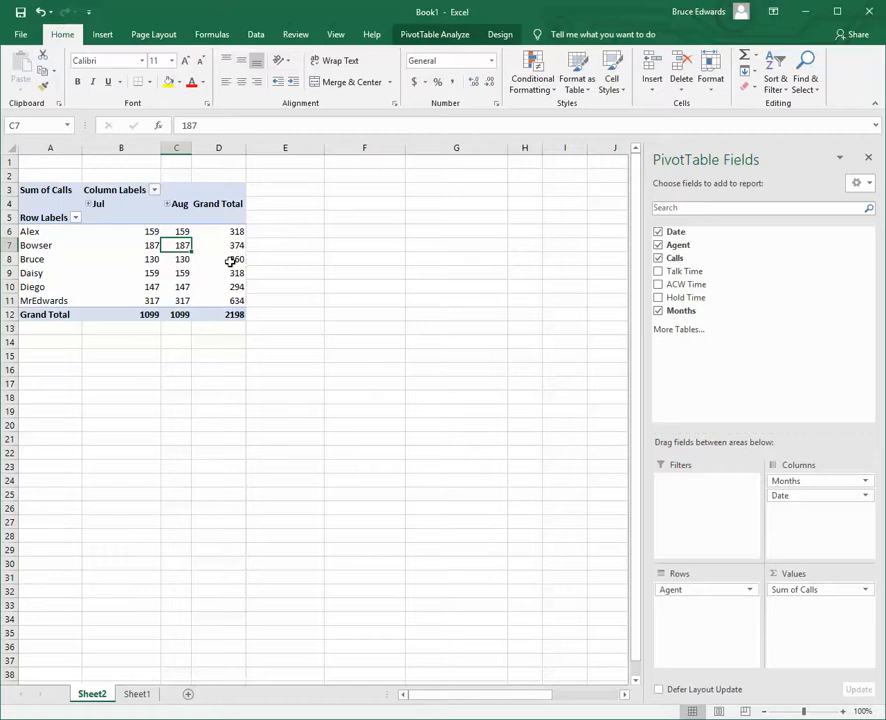
Step: Remove the Grand Total column from the PivotTable and check the remaining July and August call sums
right_click(232, 204)
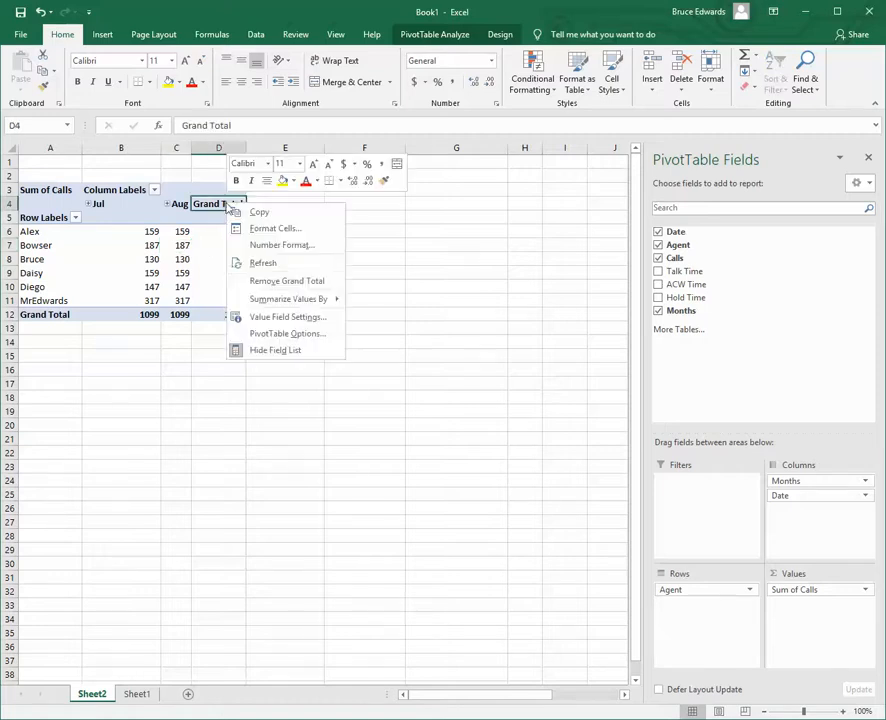
left_click(290, 281)
left_click(182, 287)
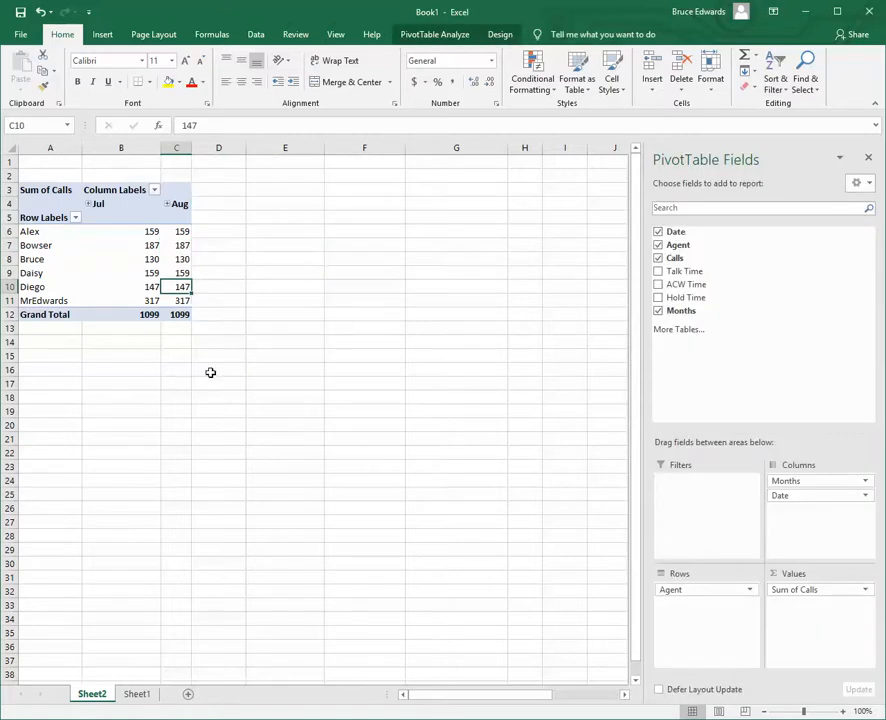
left_click(185, 314)
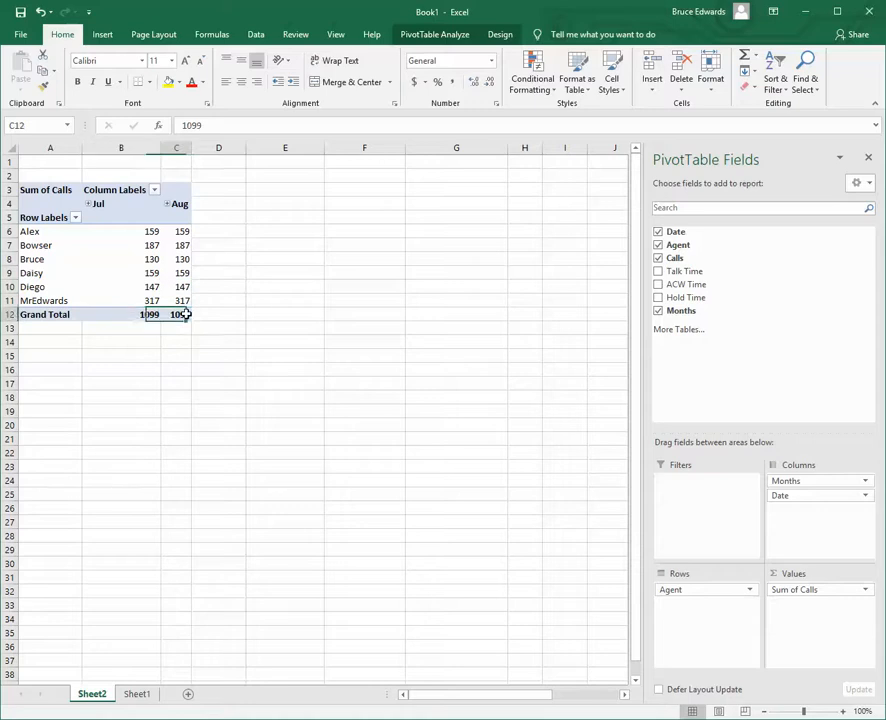
left_click(184, 273)
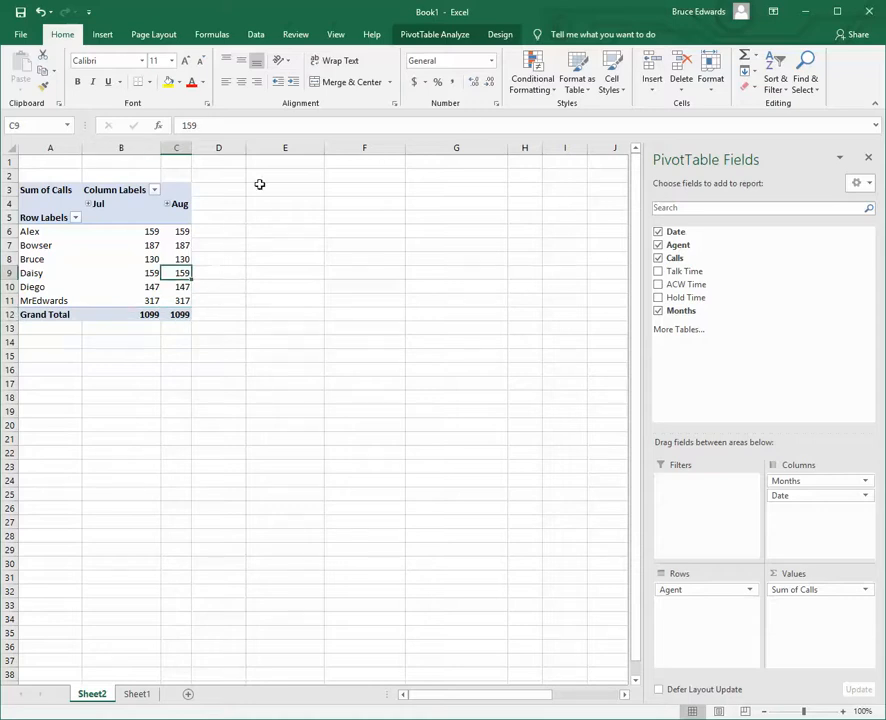
Step: Start a new calculated field for the PivotTable and name it AHT
left_click(433, 38)
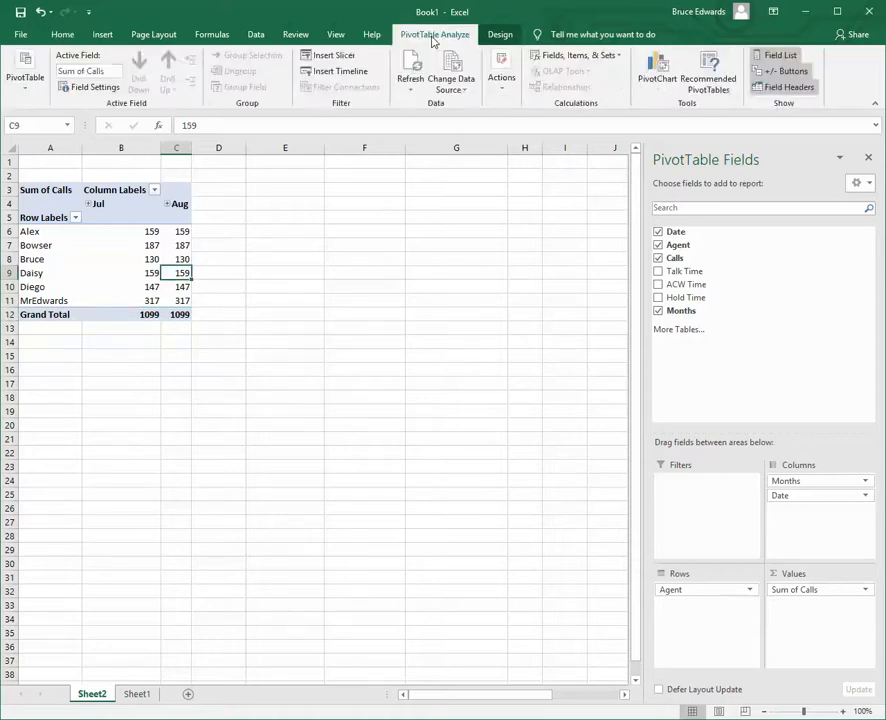
left_click(572, 57)
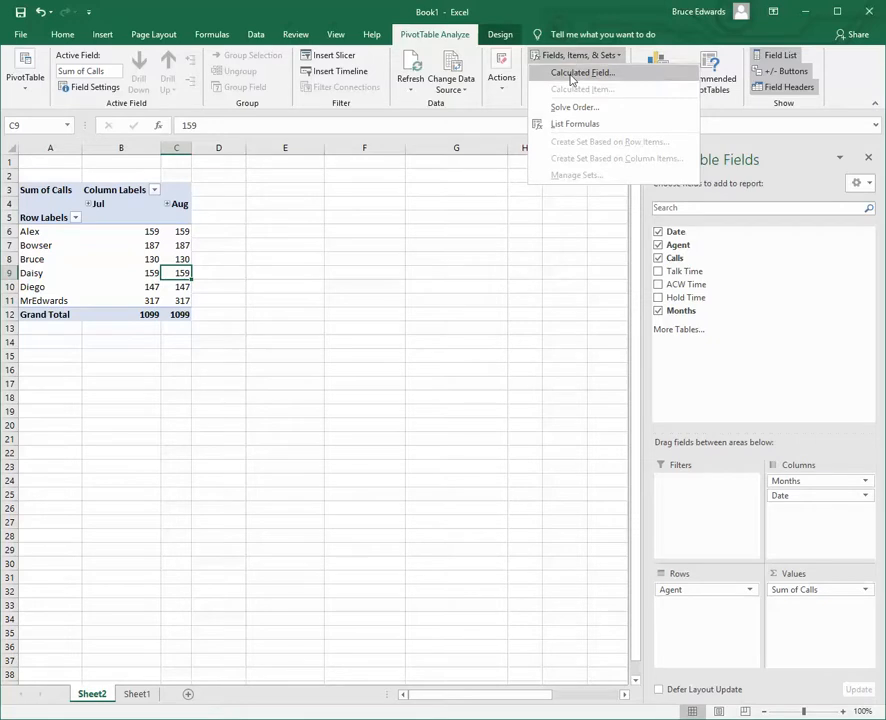
left_click(571, 74)
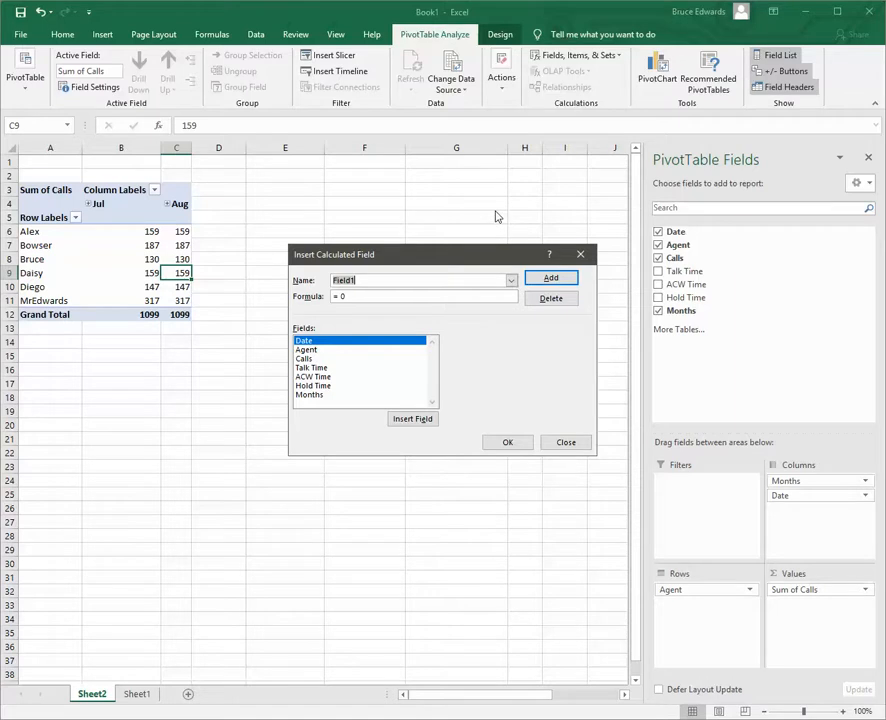
type("AHT")
Step: Enter the AHT formula as the sum of Talk Time, ACW Time and Hold Time in parentheses, divided by Calls
double_click(301, 369)
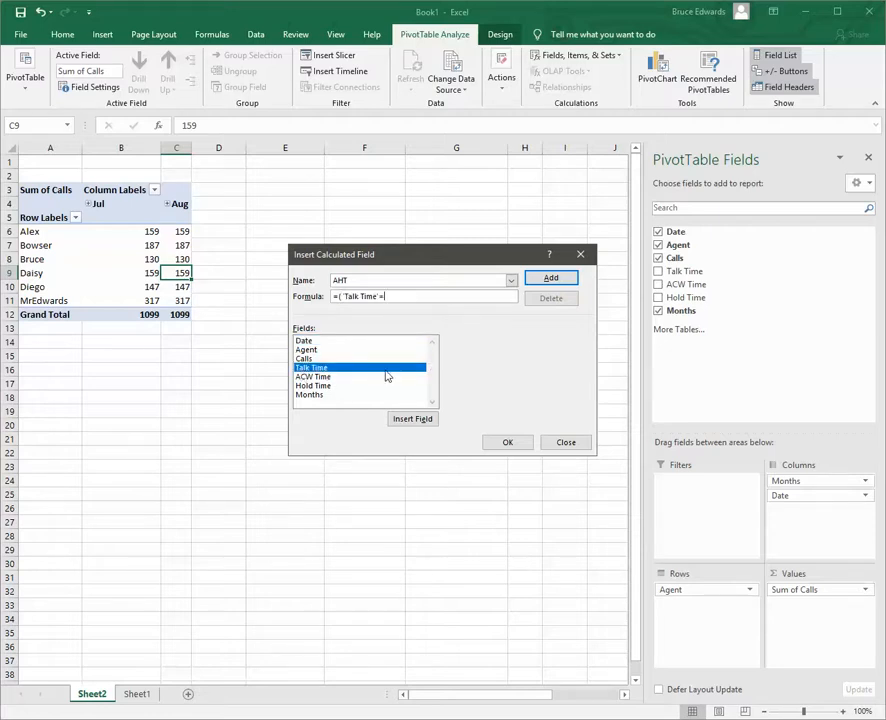
type("+")
double_click(341, 377)
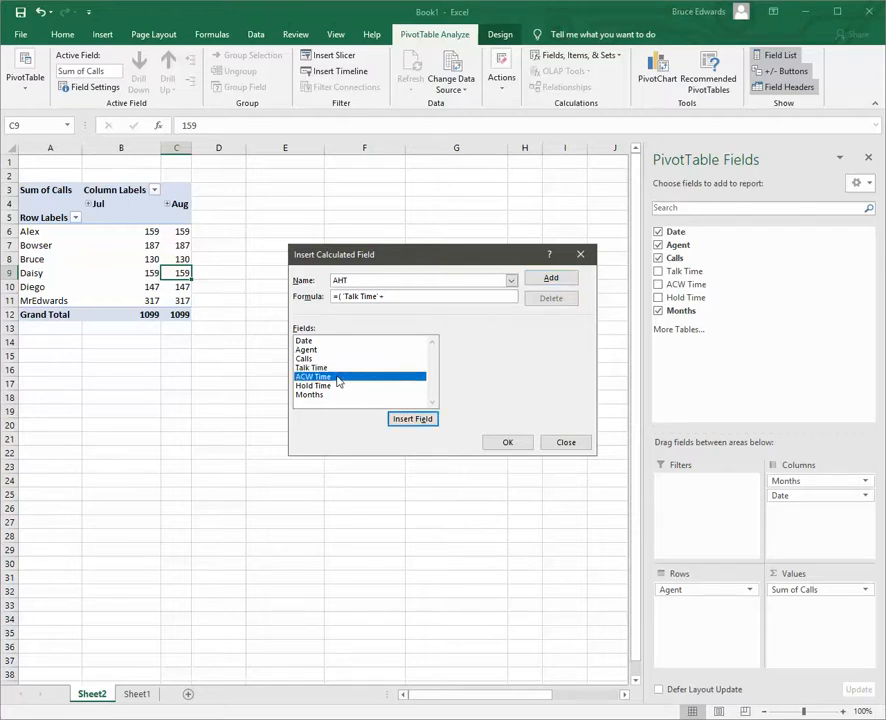
type("+")
double_click(329, 387)
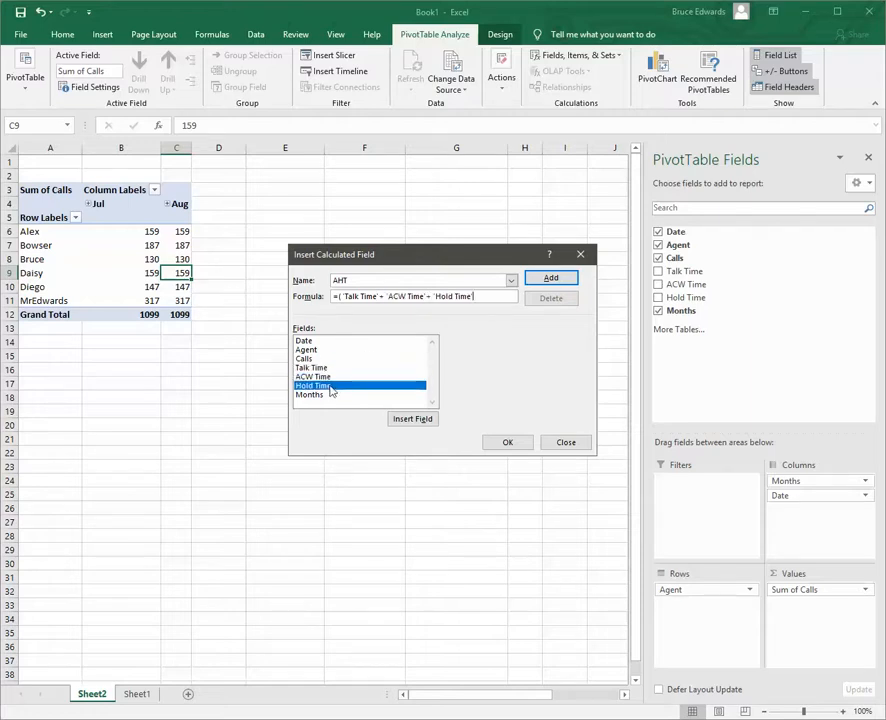
type("+")
type(")")
key("BackSpace")
key("BackSpace")
type(")")
double_click(306, 358)
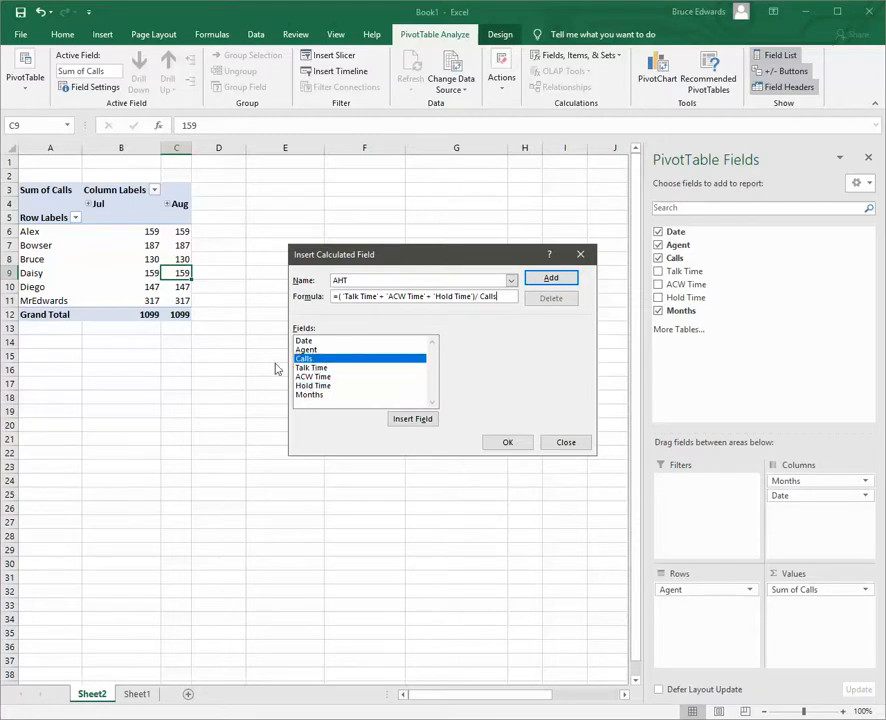
Step: Add the AHT calculated field to the PivotTable and check its July and August values by agent
left_click(552, 280)
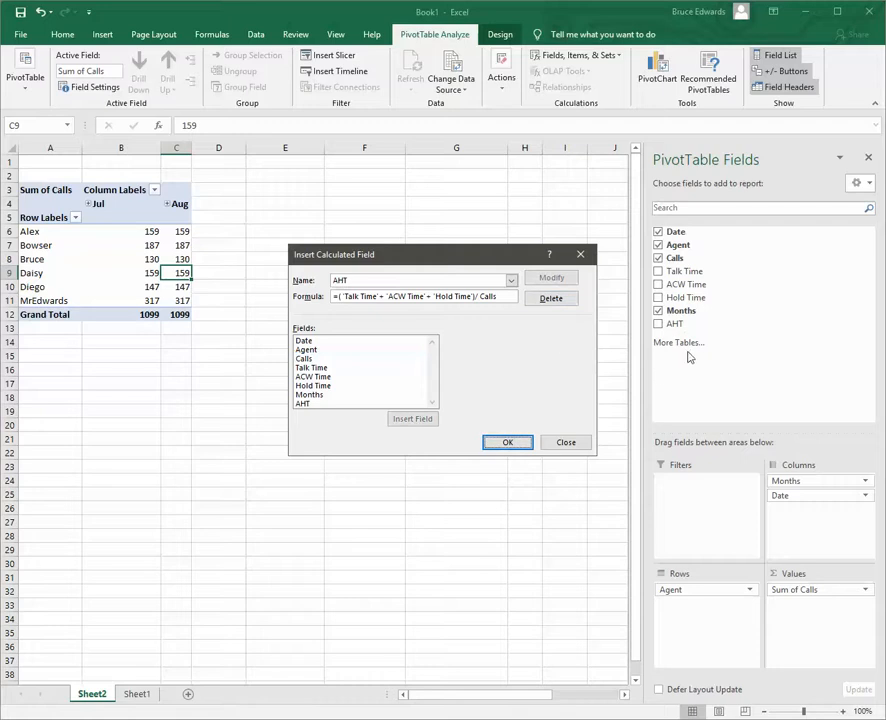
left_click(506, 443)
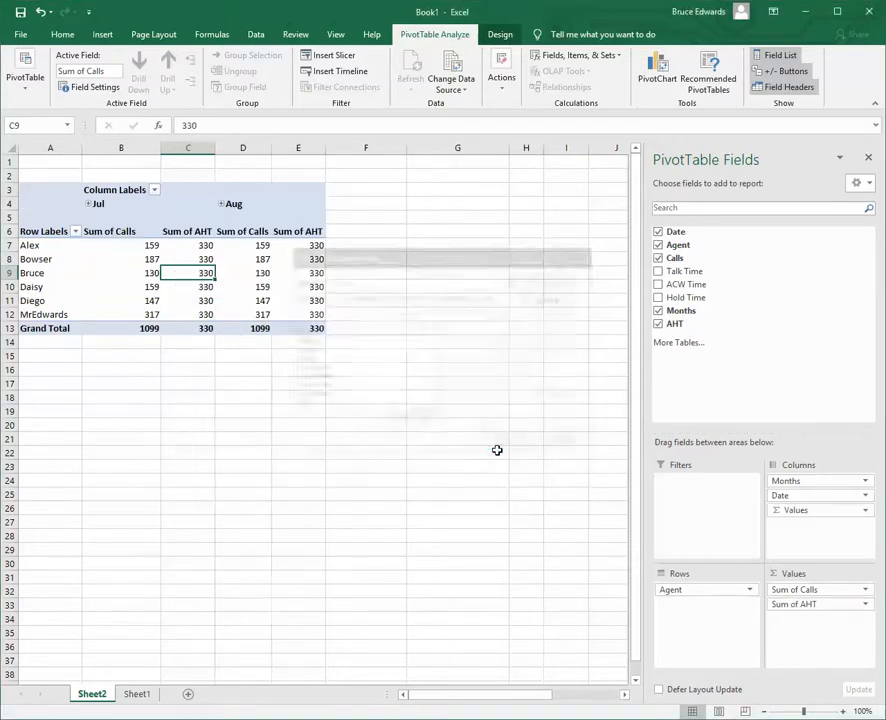
left_click(314, 258)
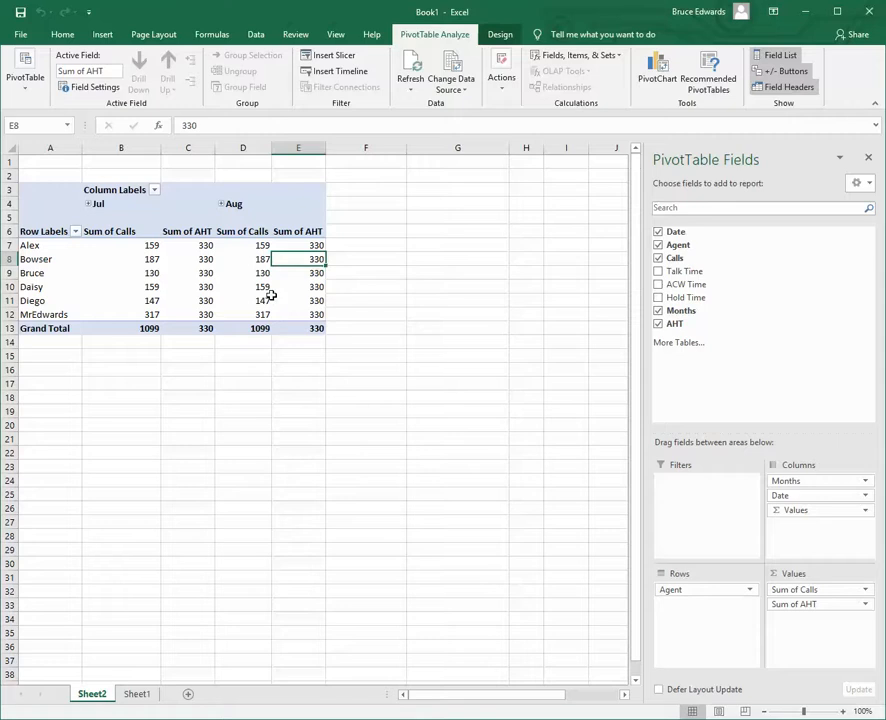
left_click(287, 244)
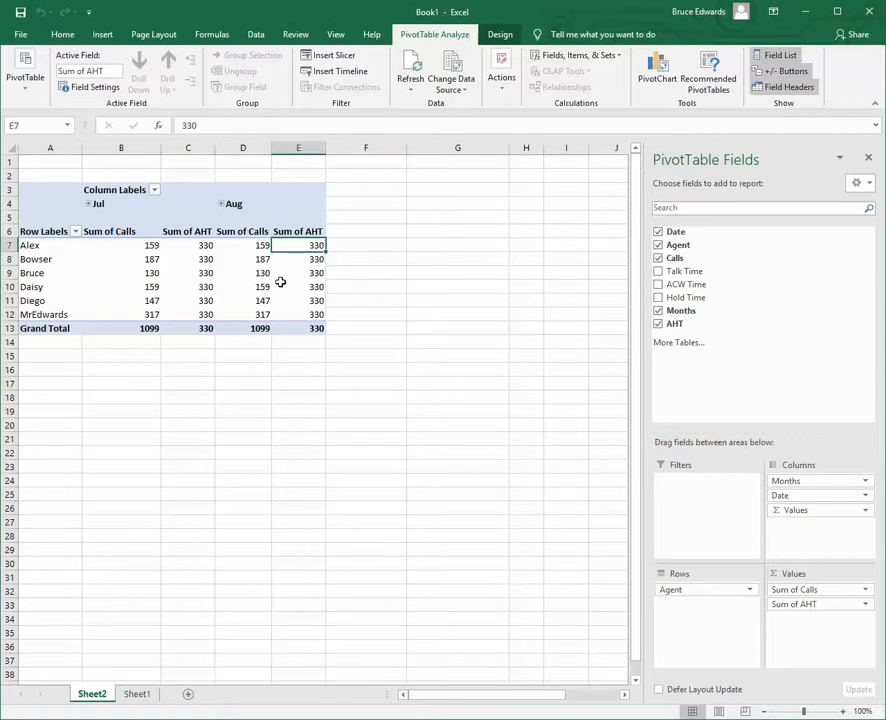
left_click(210, 243)
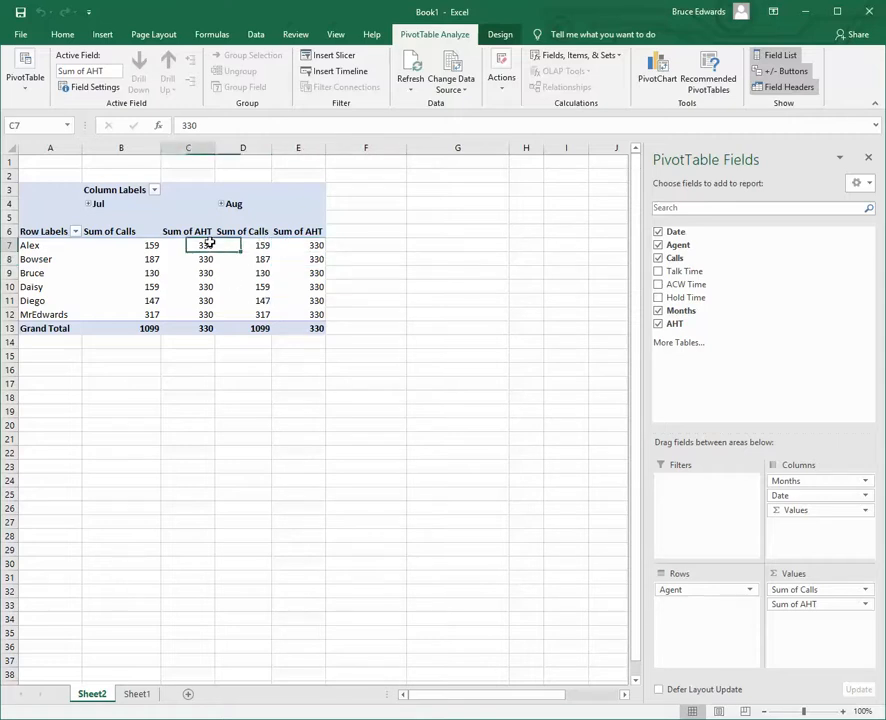
Step: Switch to Sheet1 and review the first agent's time totals and the handle time formulas in F4 and G4
left_click(137, 694)
left_click(180, 231)
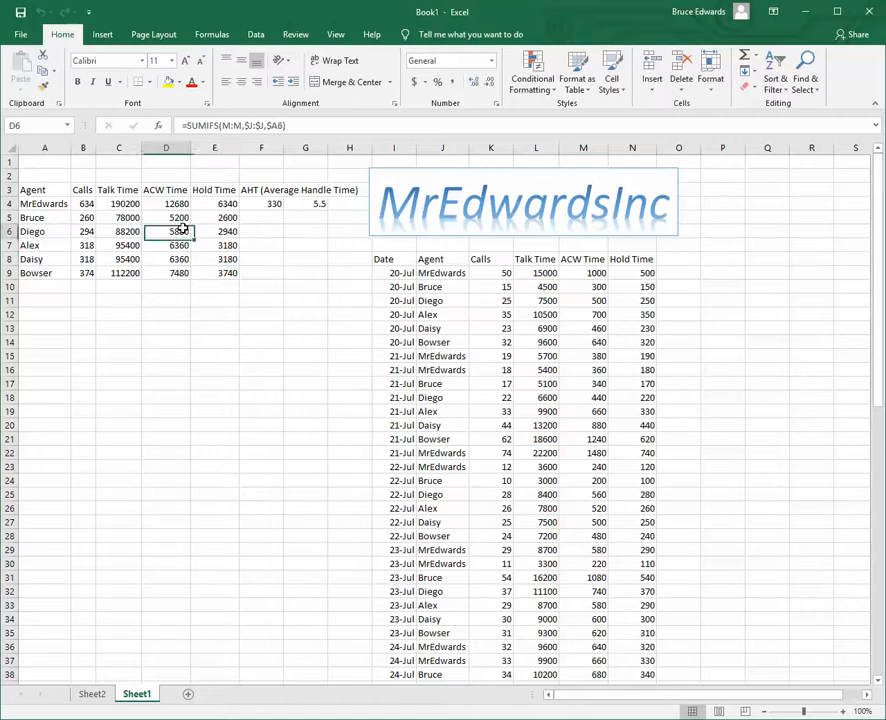
left_click_drag(124, 204, 222, 204)
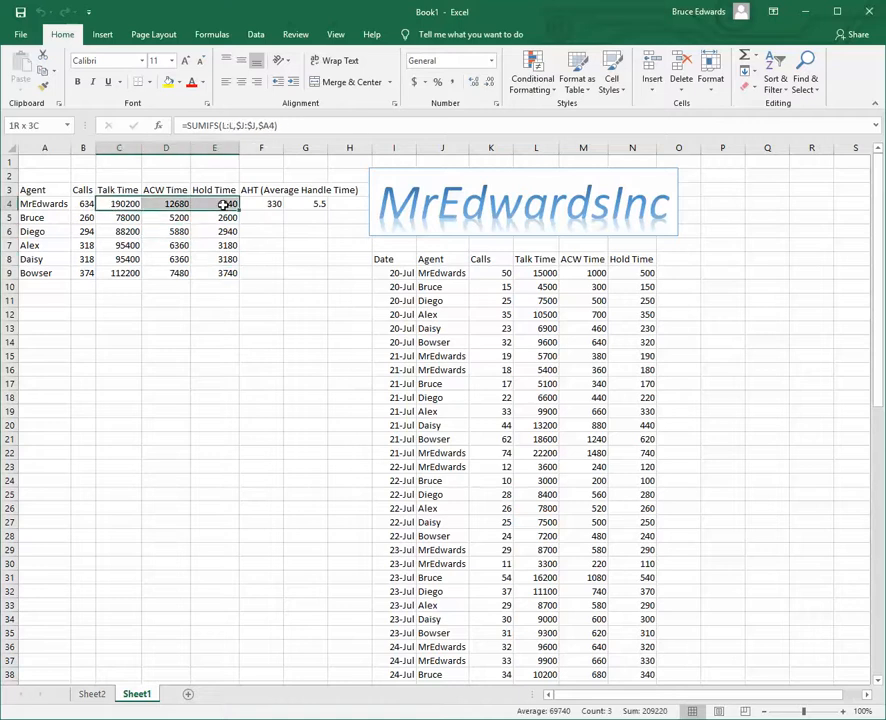
left_click(82, 206)
left_click(273, 202)
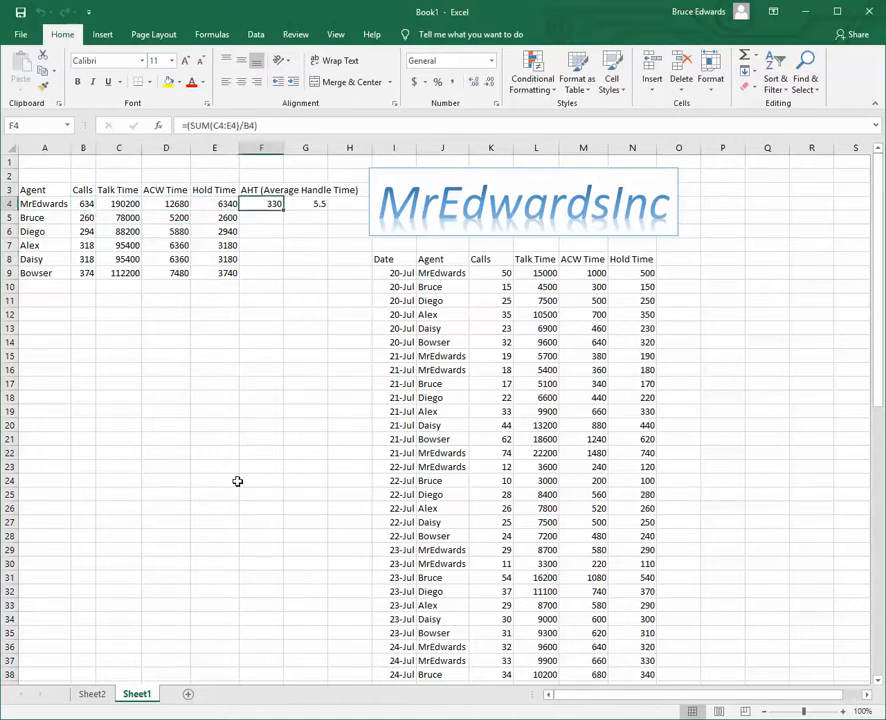
left_click(300, 203)
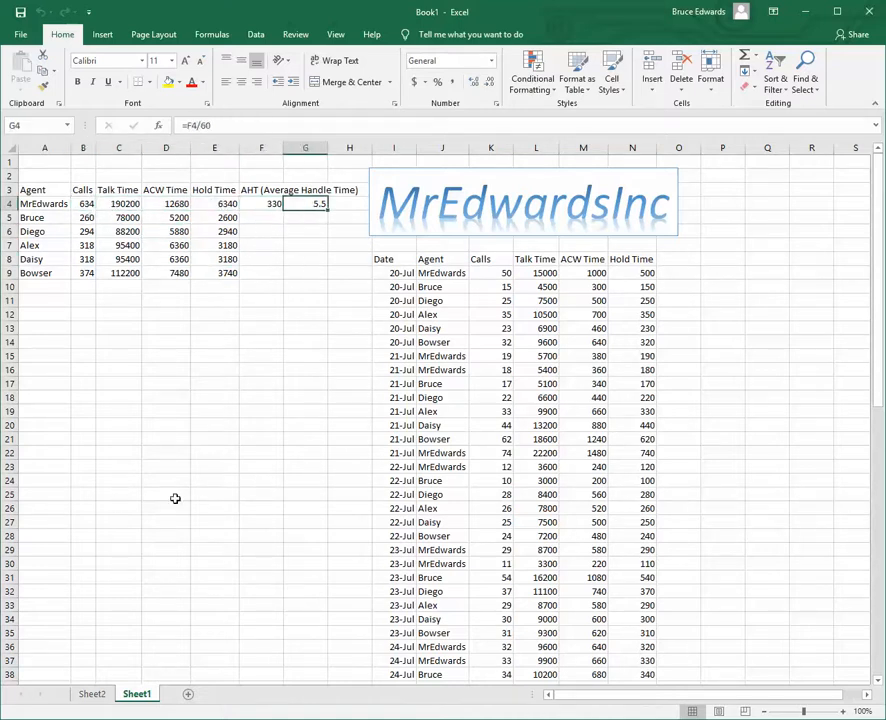
Step: Return to Sheet2, load the AHT calculated field to review its formula, and close it without changes
left_click(91, 694)
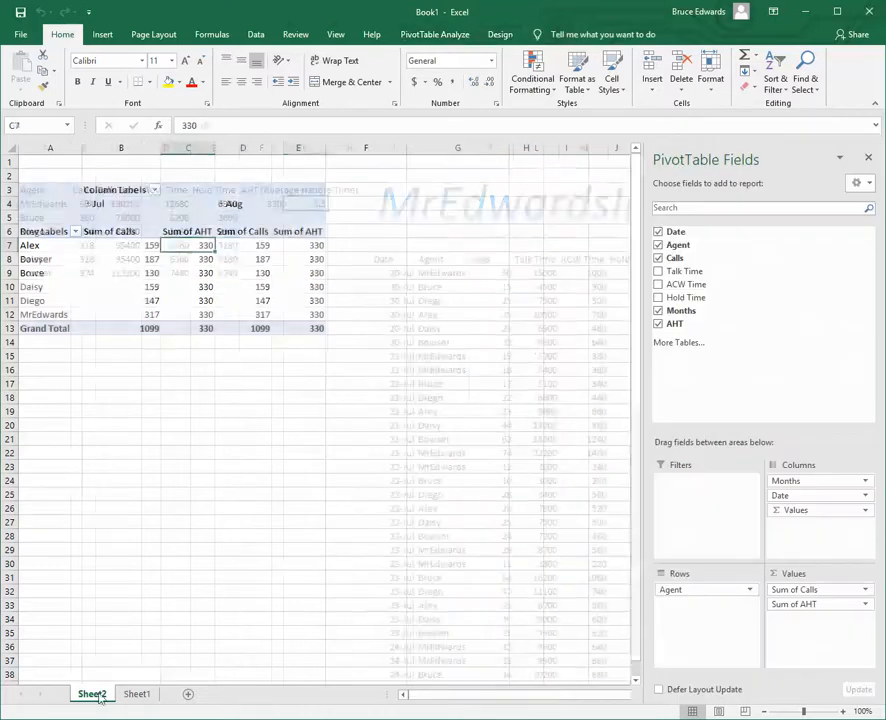
left_click(300, 244)
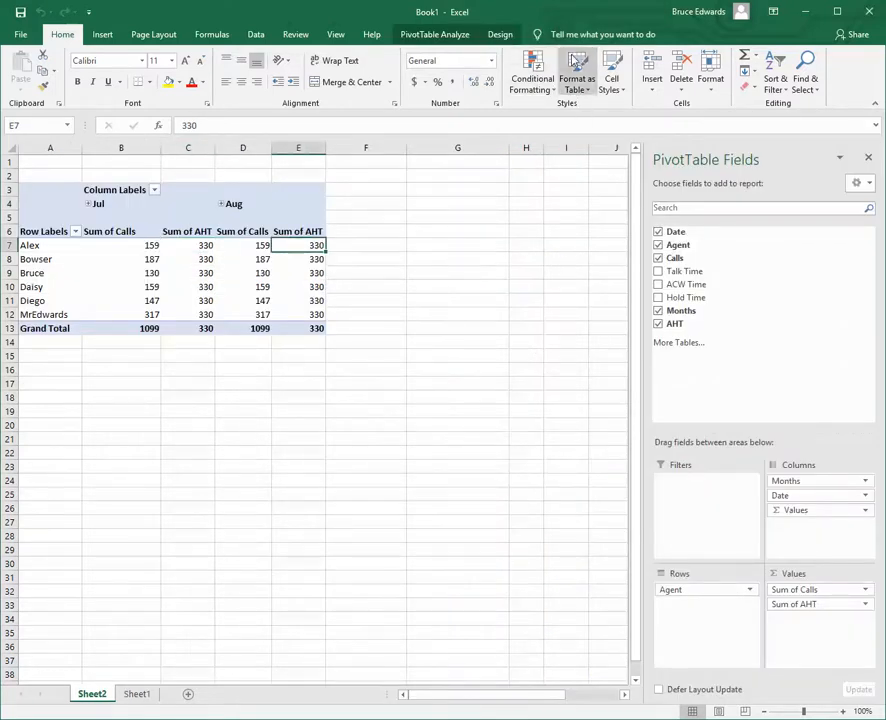
left_click(440, 36)
left_click(557, 56)
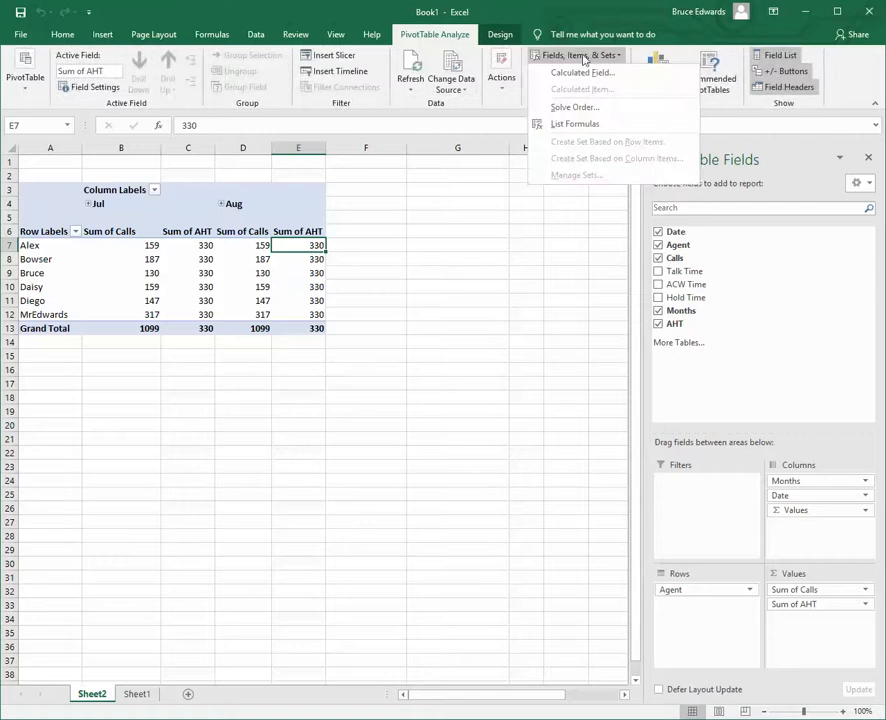
left_click(582, 72)
left_click(511, 281)
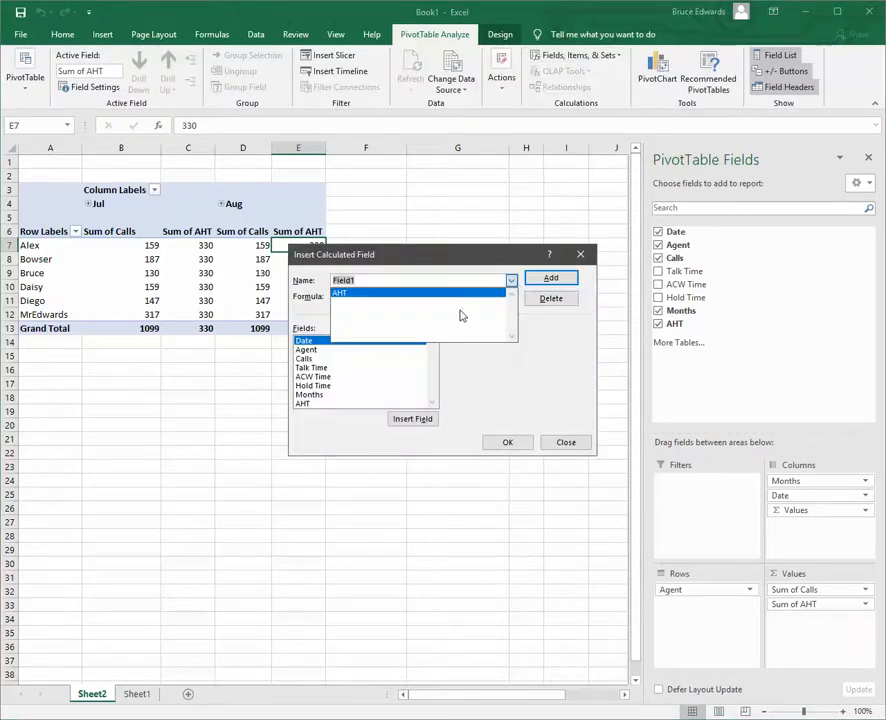
left_click(455, 293)
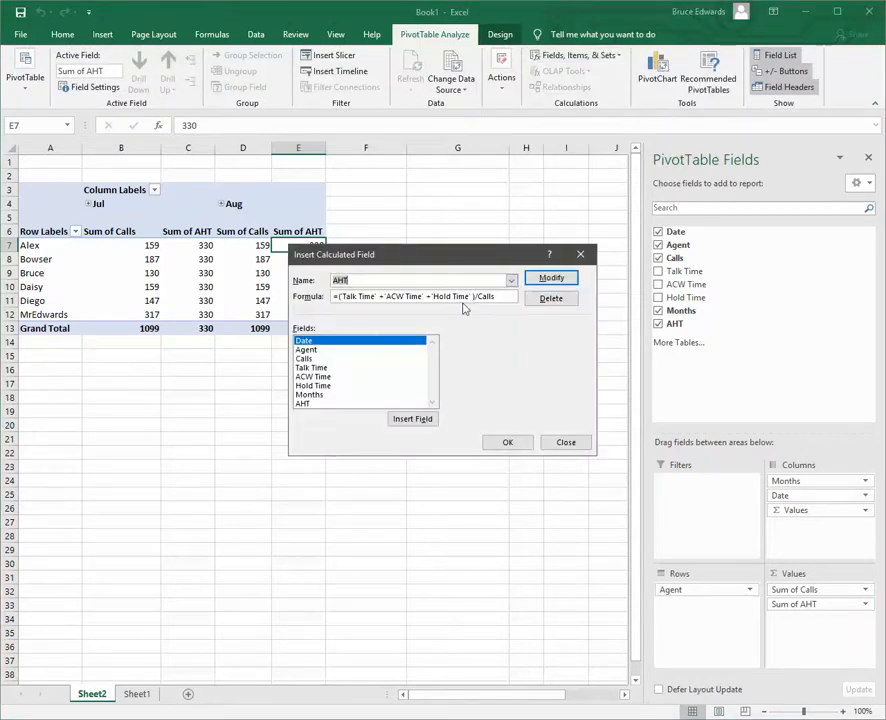
left_click(566, 443)
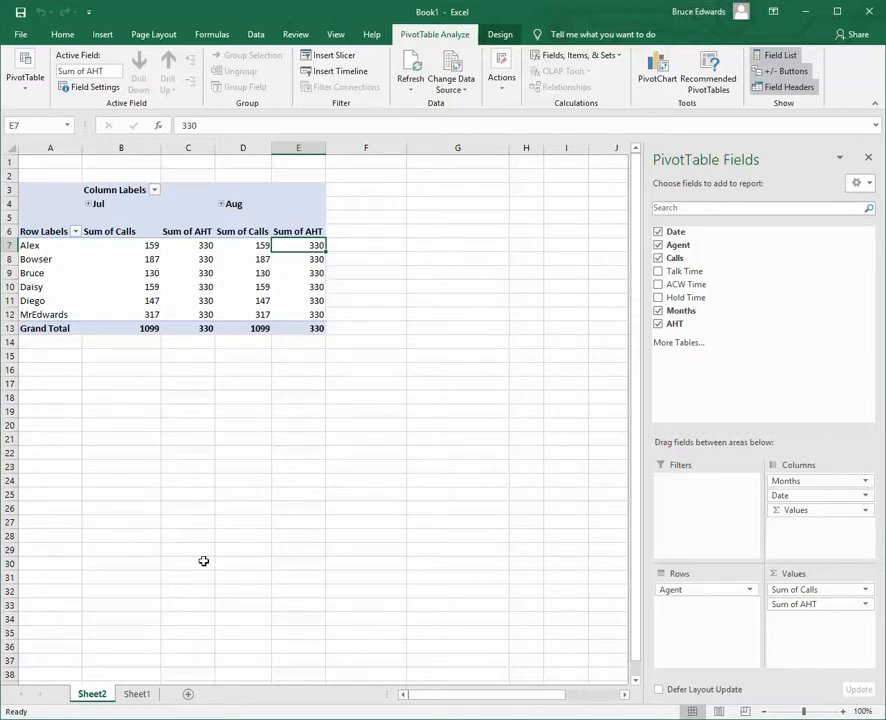
Step: Switch to Sheet1 and look over the source call table with its agent, calls and time columns
left_click(137, 694)
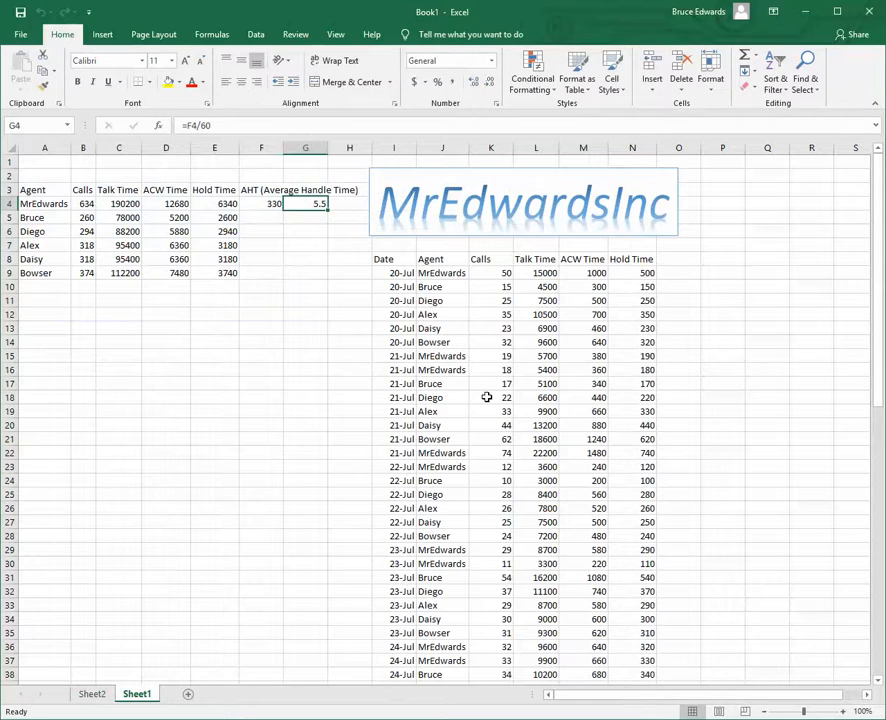
left_click(484, 299)
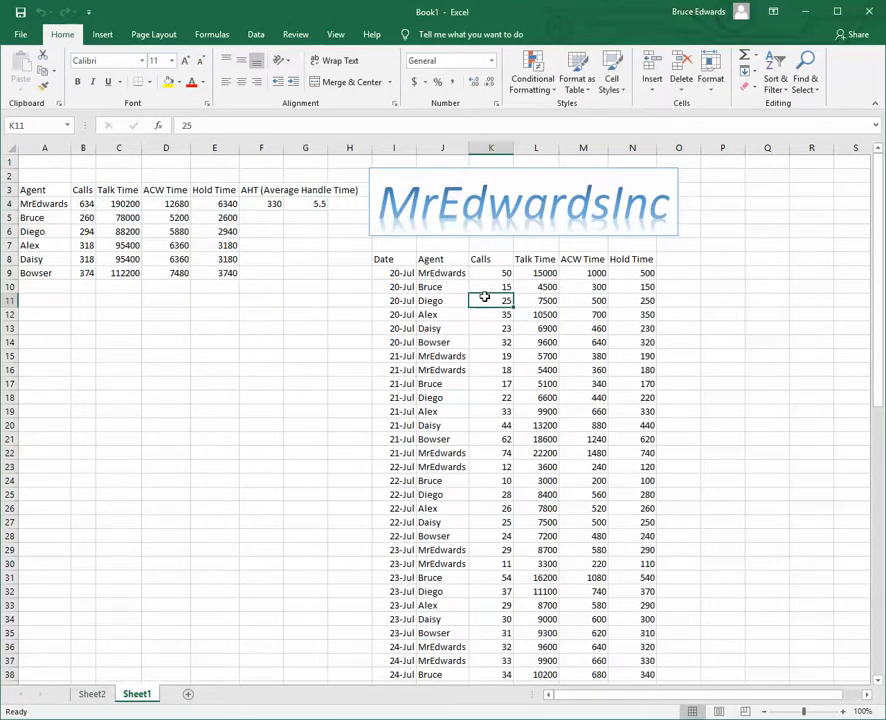
left_click(442, 413)
left_click(452, 327)
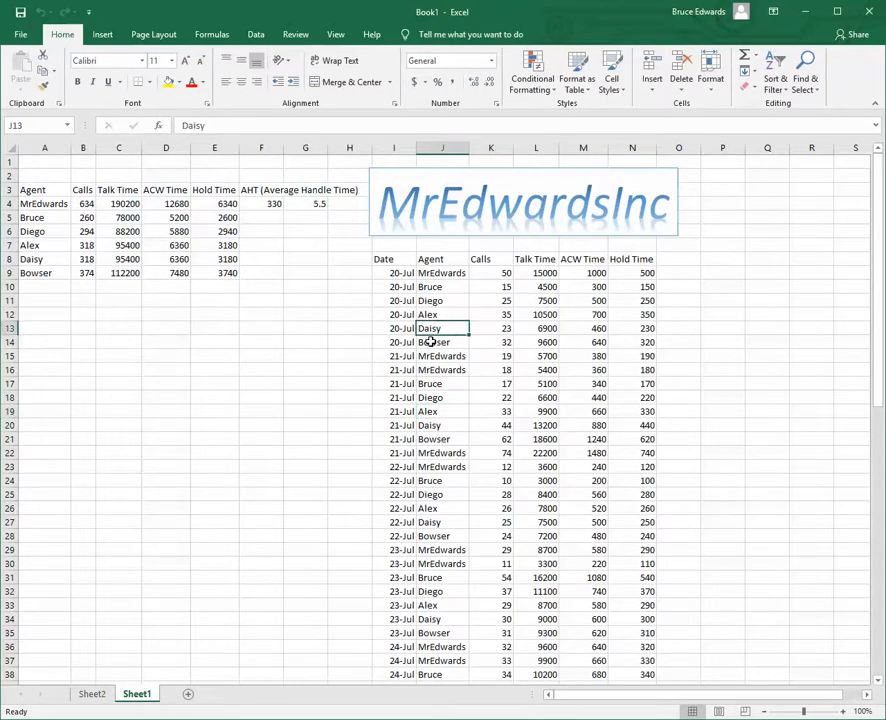
left_click_drag(383, 257, 612, 369)
left_click(612, 369)
left_click(480, 318)
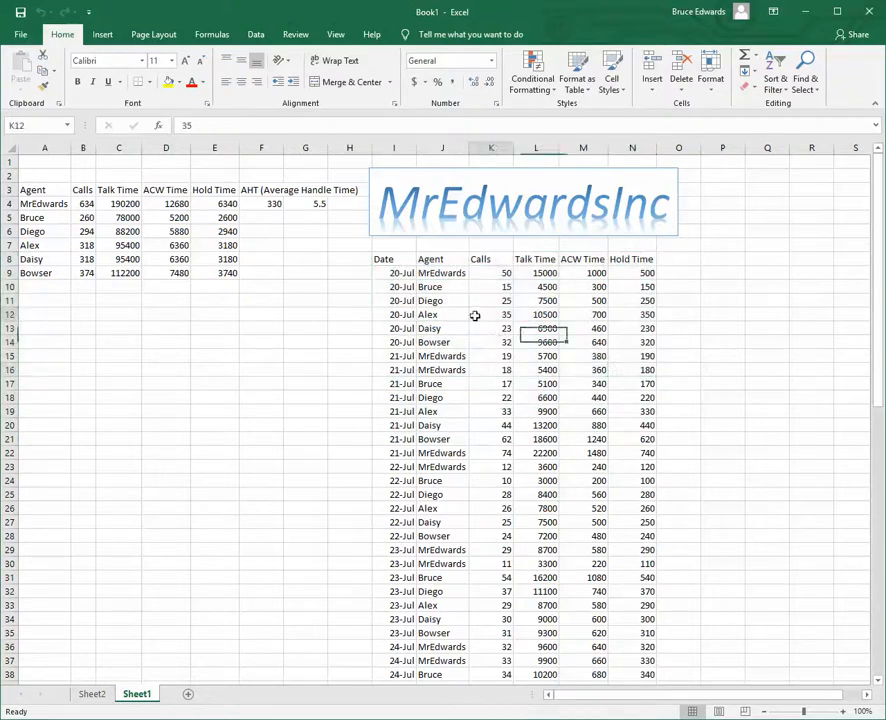
left_click_drag(692, 259, 850, 342)
left_click_drag(769, 400, 764, 408)
left_click_drag(166, 328, 52, 415)
left_click_drag(214, 494, 261, 508)
left_click_drag(767, 328, 835, 425)
left_click_drag(781, 427, 779, 438)
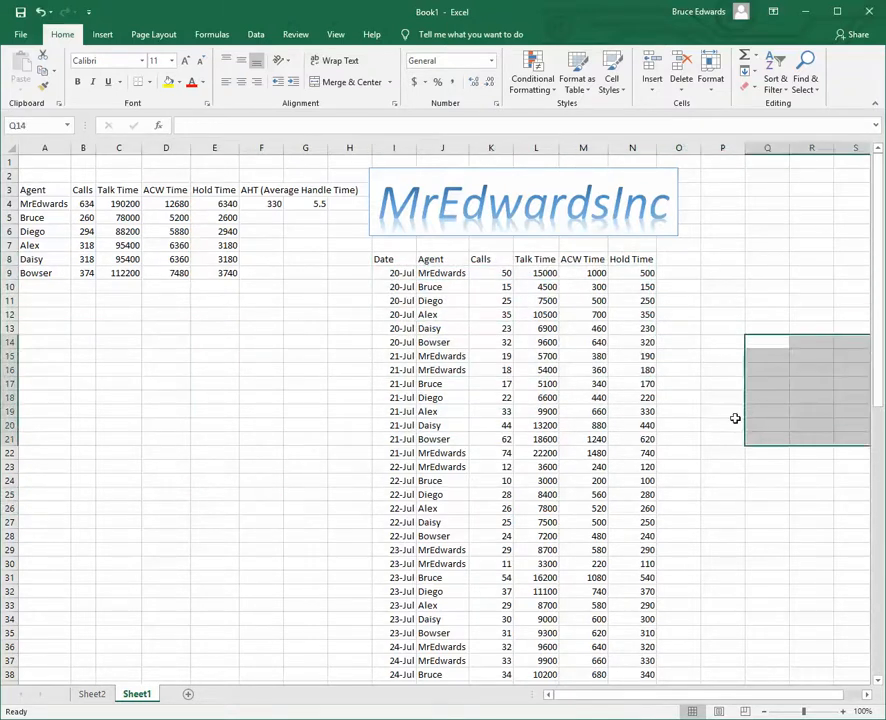
Step: Look over the call data from the Date header on Sheet1 and compare it with the PivotTable on Sheet2
left_click(402, 259)
key("ctrl+shift+Right")
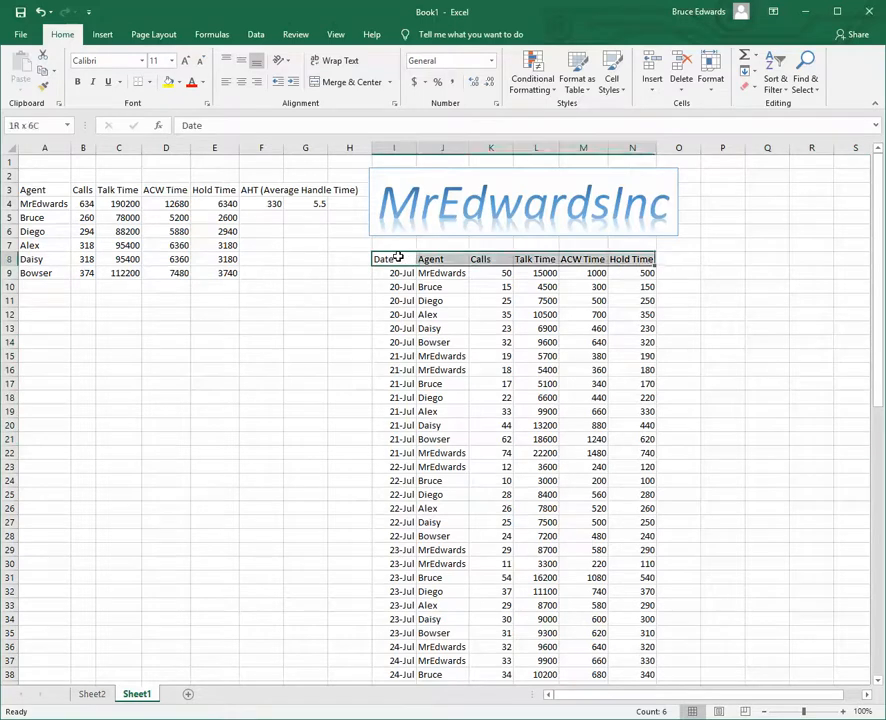
key("ctrl+shift+Down")
key("ctrl+Up")
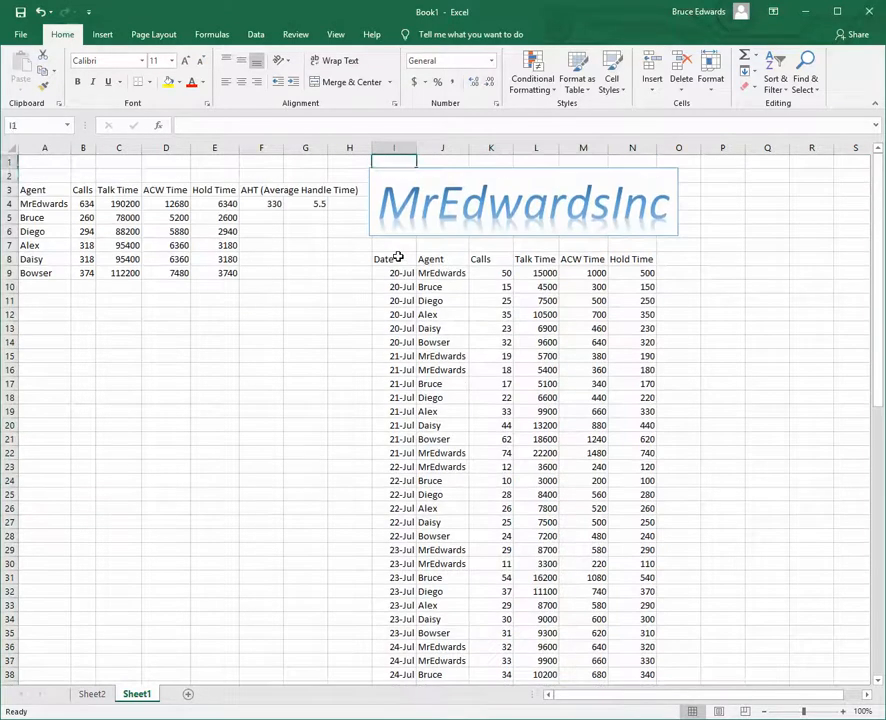
key("Down")
key("Down")
key("Down")
key("Down")
key("Down")
key("Down")
key("Right")
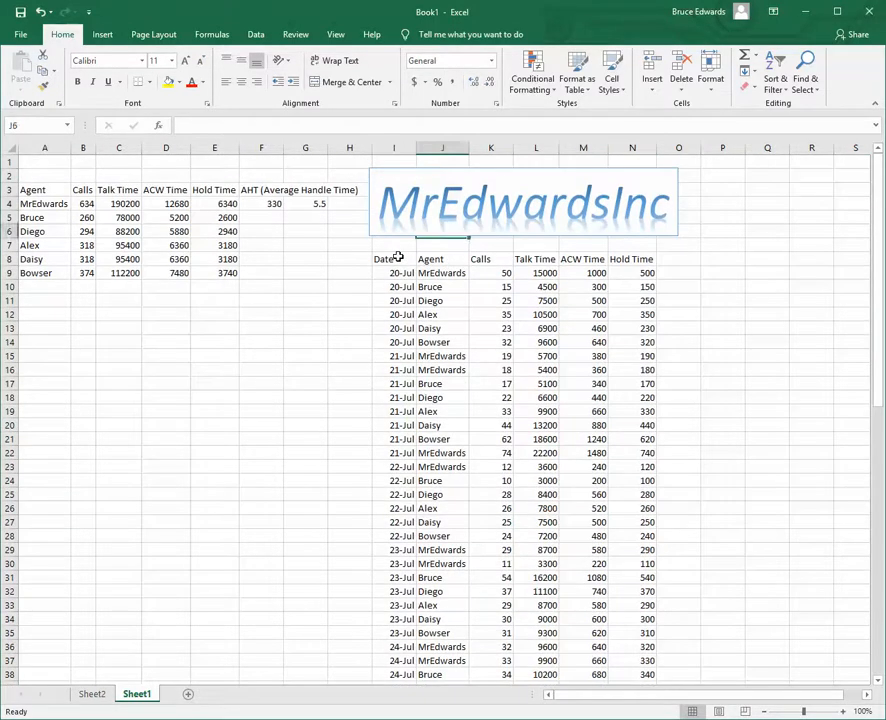
key("Down")
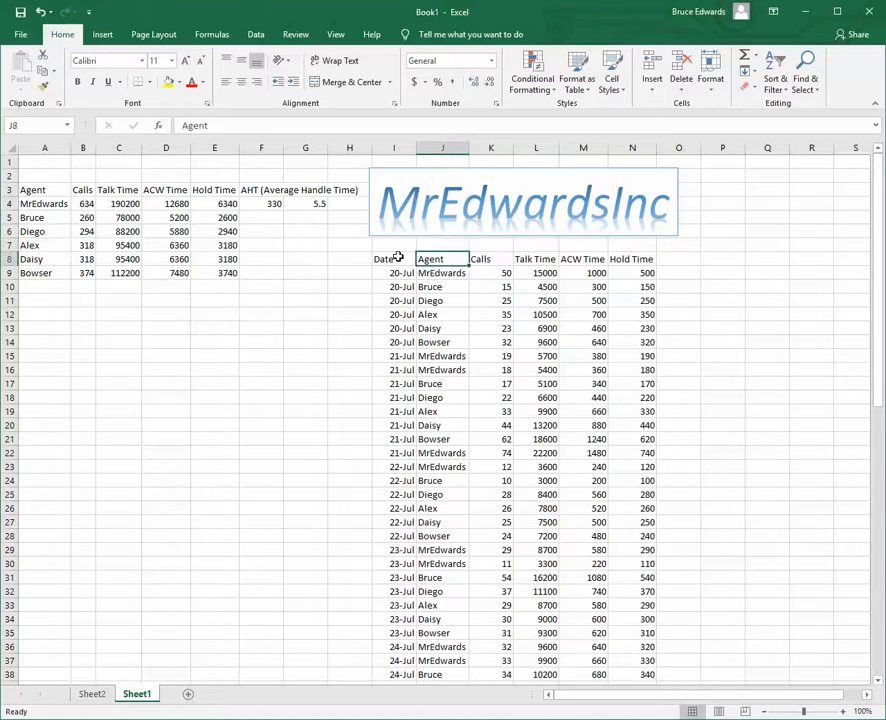
left_click(88, 692)
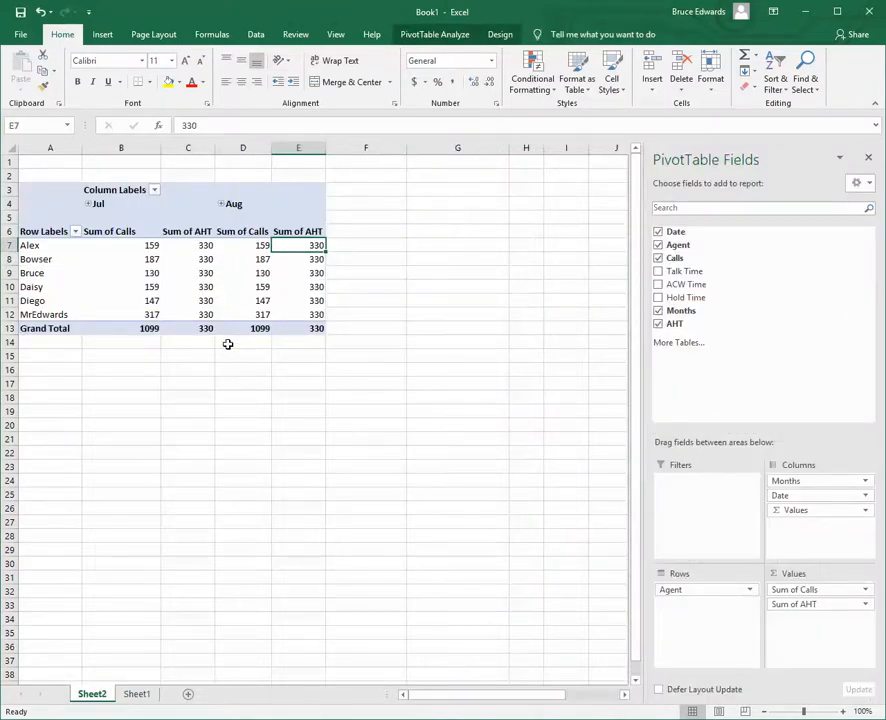
left_click(140, 692)
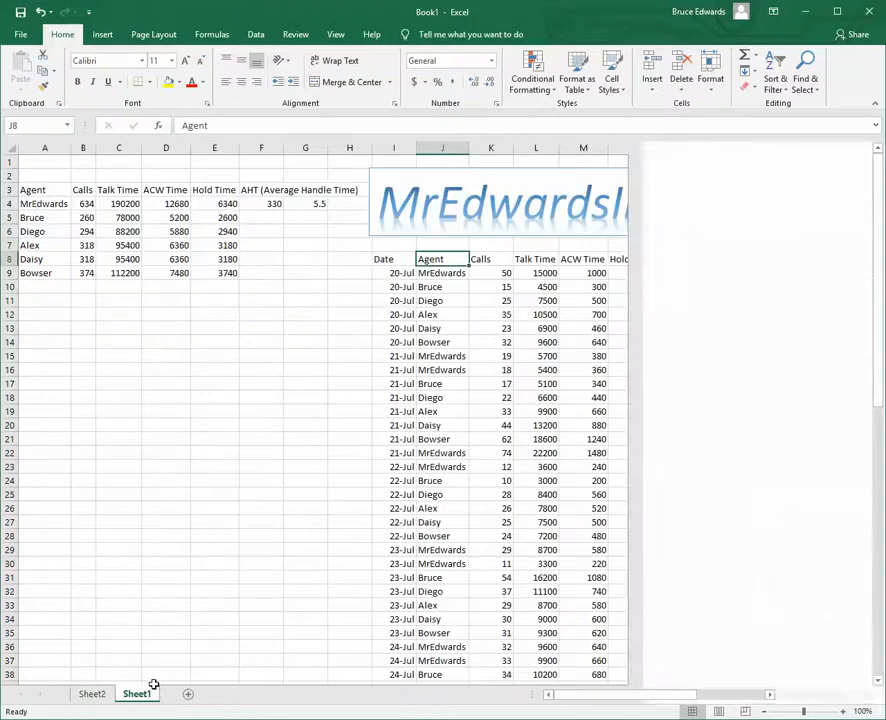
Step: Convert the call data range I8:N78 on Sheet1 into a table with headers
left_click(384, 260)
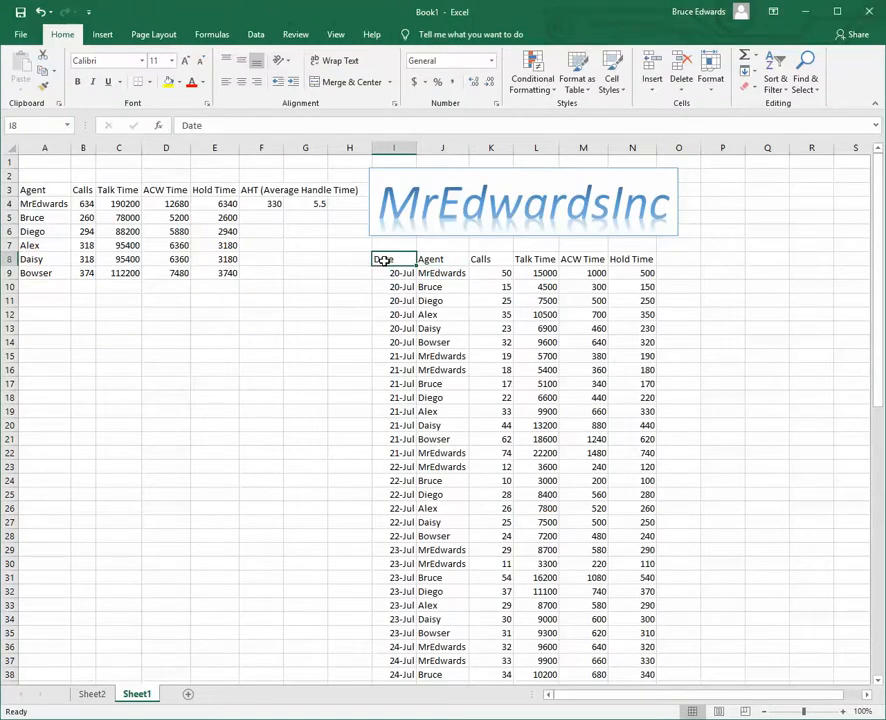
key("ctrl+shift+End")
scroll(480, 300, "up", 20)
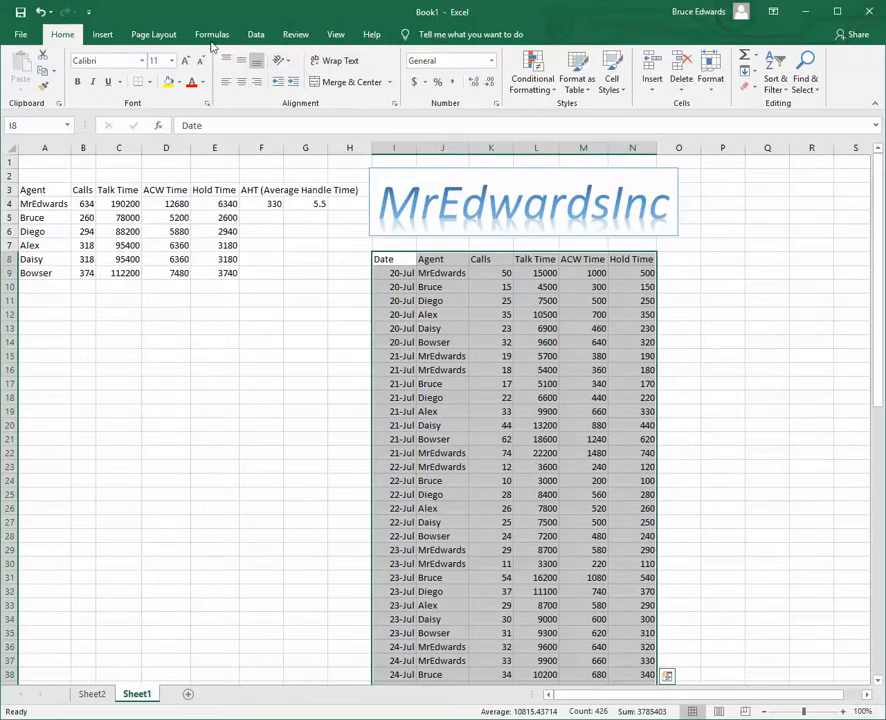
left_click(102, 34)
left_click(121, 68)
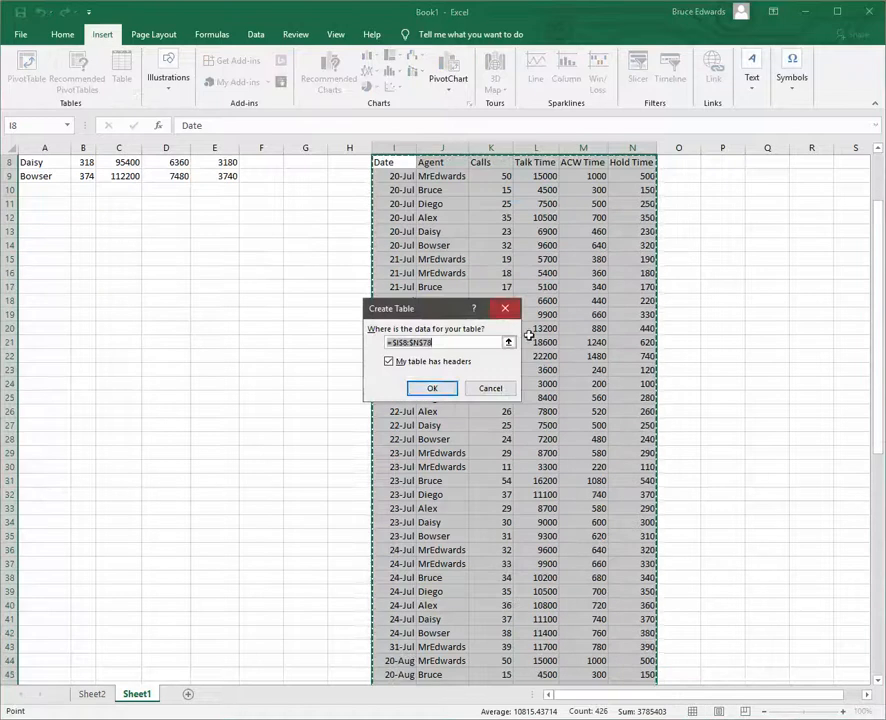
left_click(446, 390)
scroll(500, 430, "up", 3)
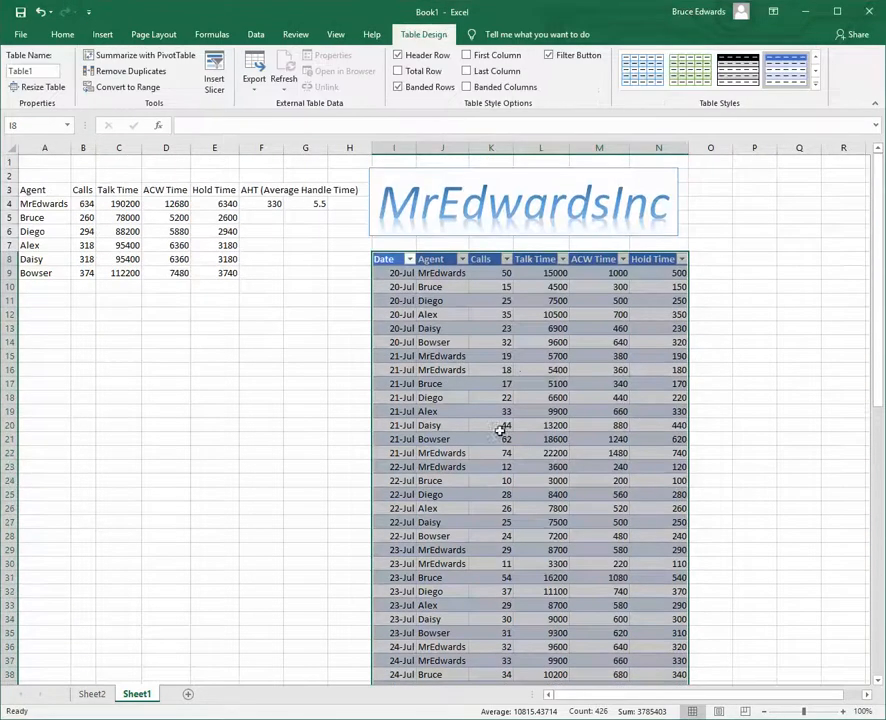
left_click(524, 359)
left_click(487, 339)
left_click(490, 299)
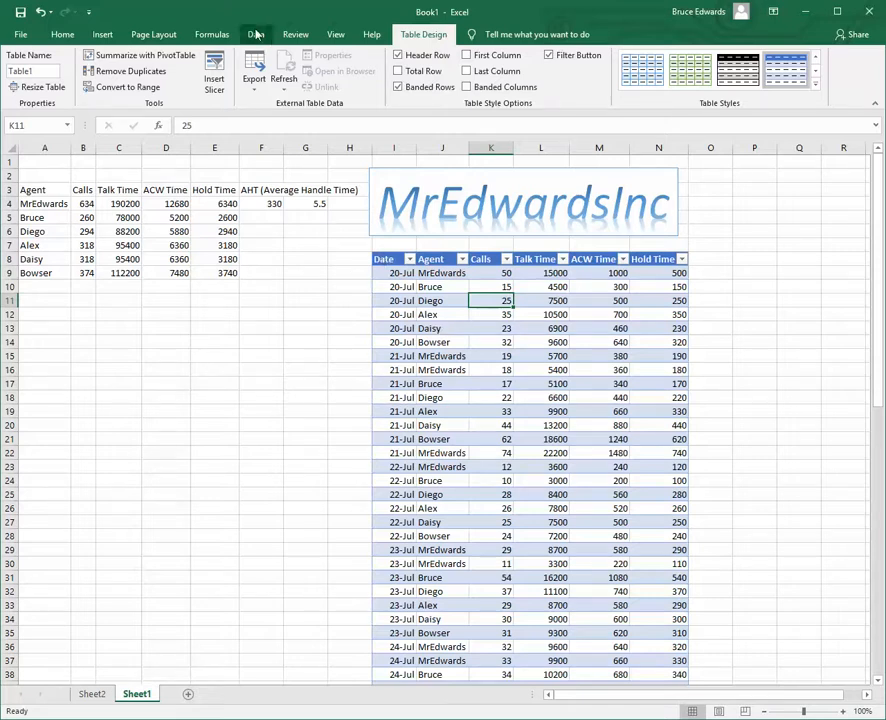
Step: Switch to Sheet2, hide the PivotTable field list and insert a Clustered Column PivotChart from the PivotTable
left_click(257, 35)
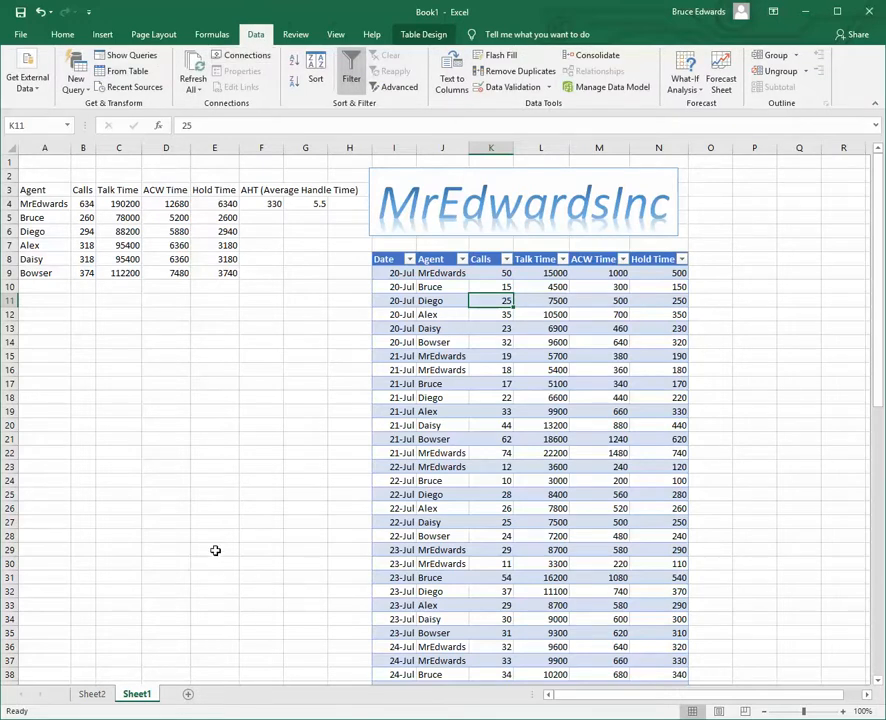
left_click(90, 694)
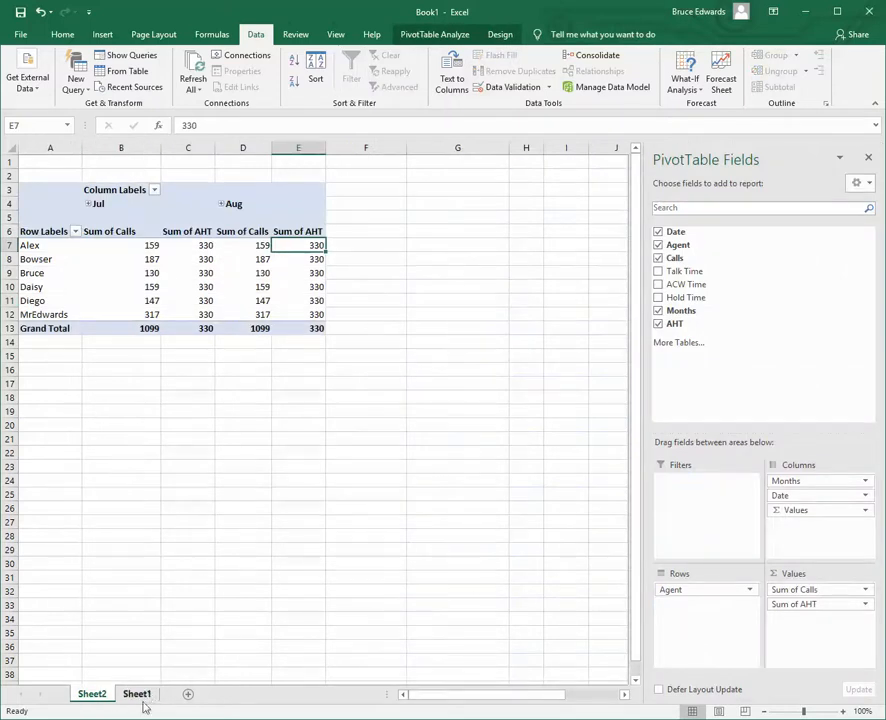
left_click(268, 286)
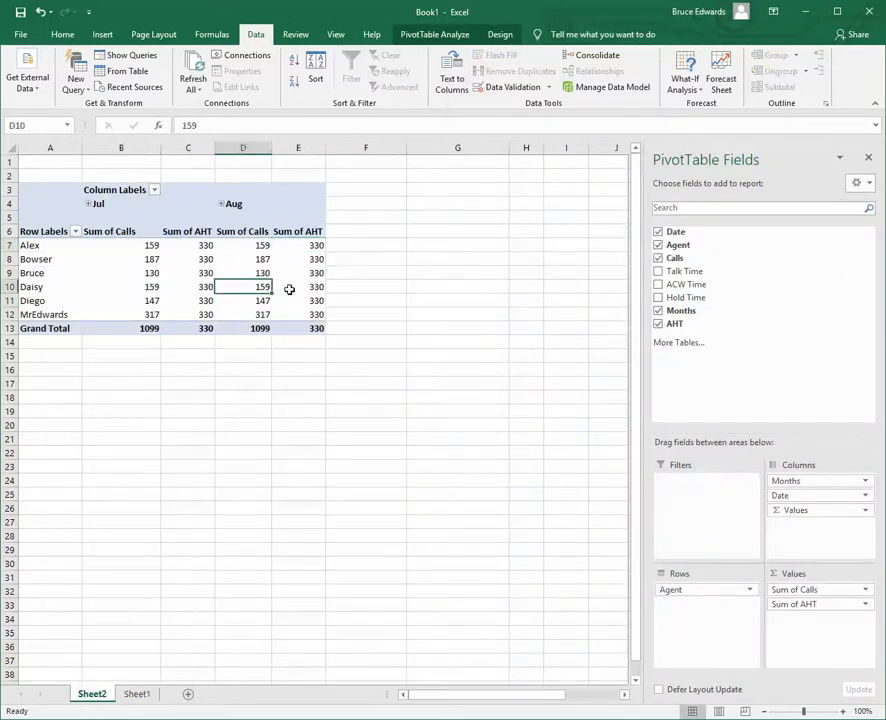
left_click(442, 34)
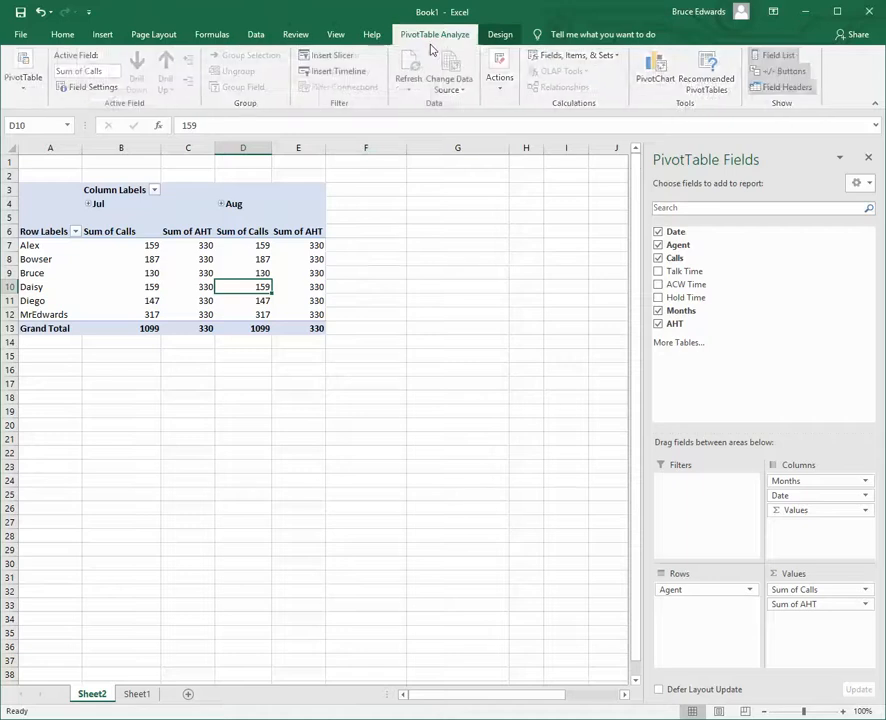
left_click(200, 278)
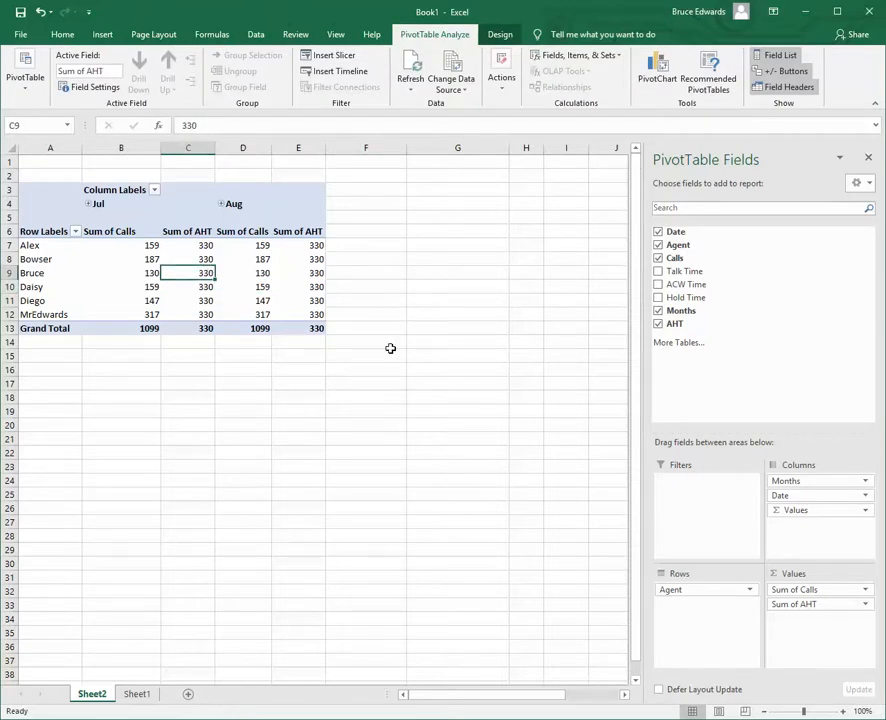
left_click(868, 158)
left_click(659, 76)
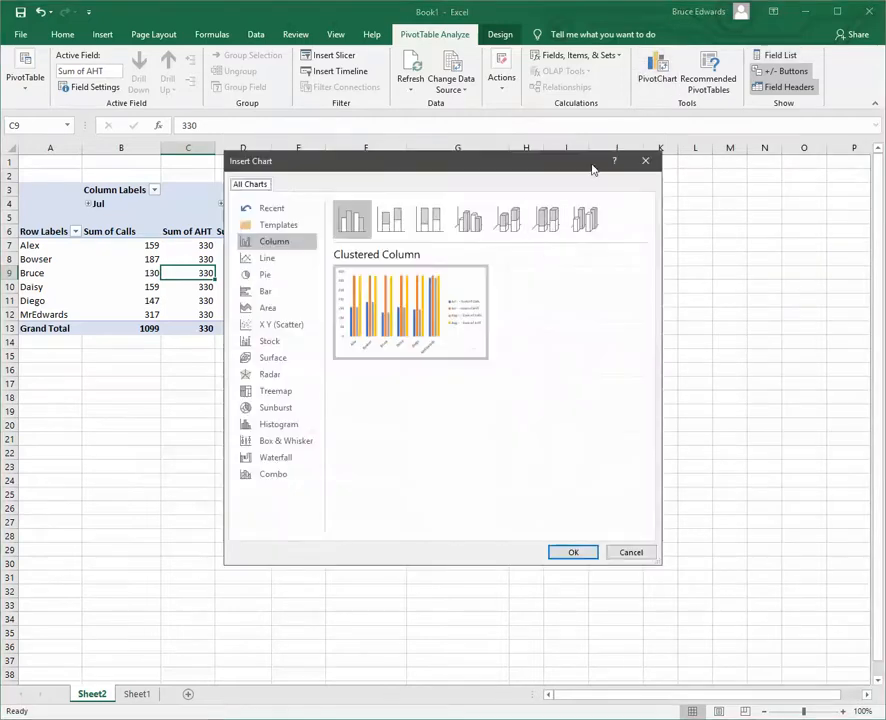
left_click(262, 258)
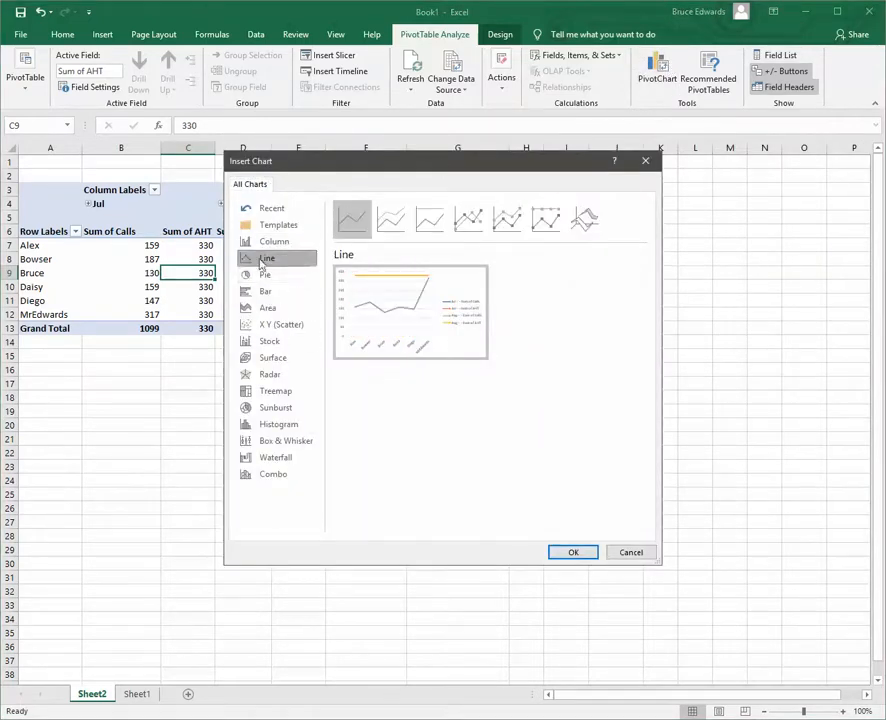
mouse_move(451, 317)
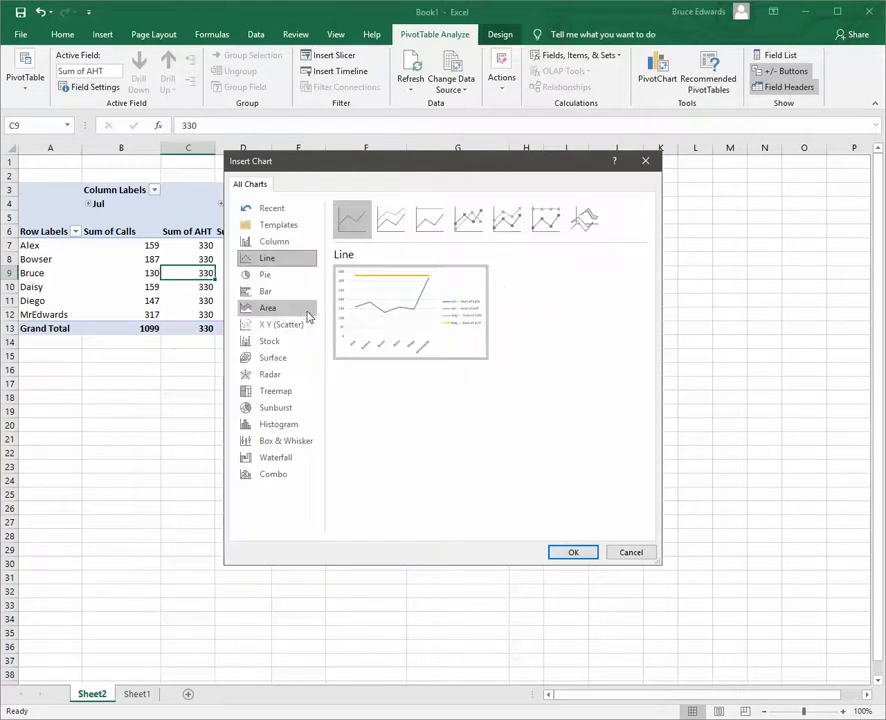
left_click(270, 241)
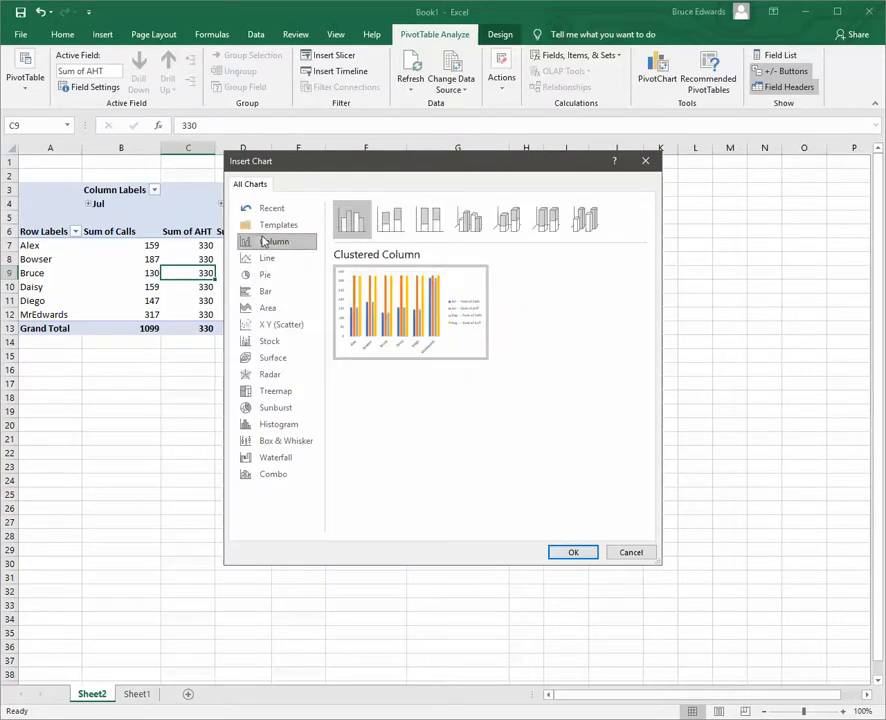
mouse_move(357, 299)
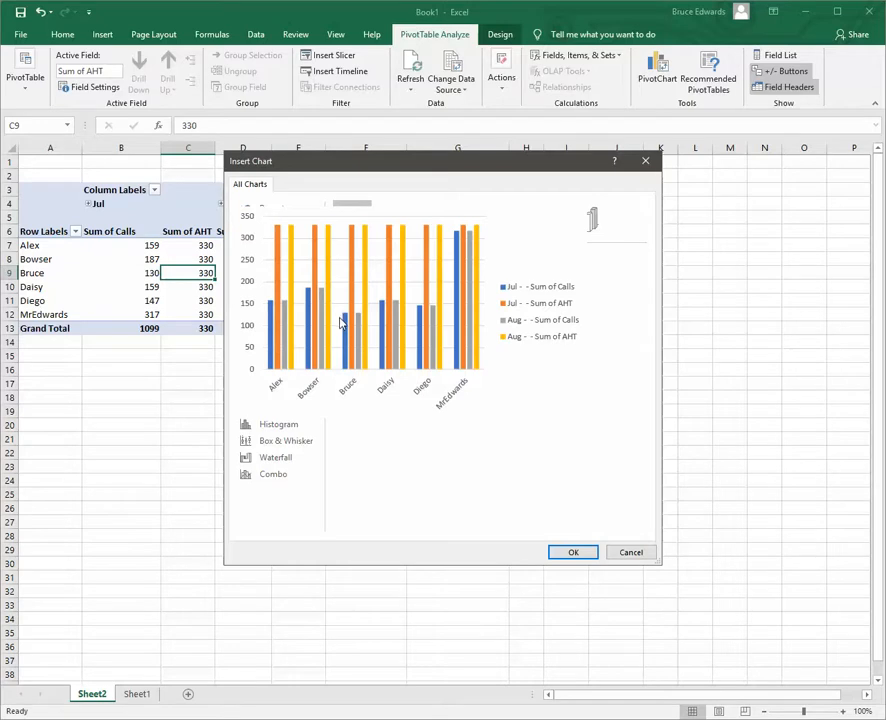
left_click(572, 553)
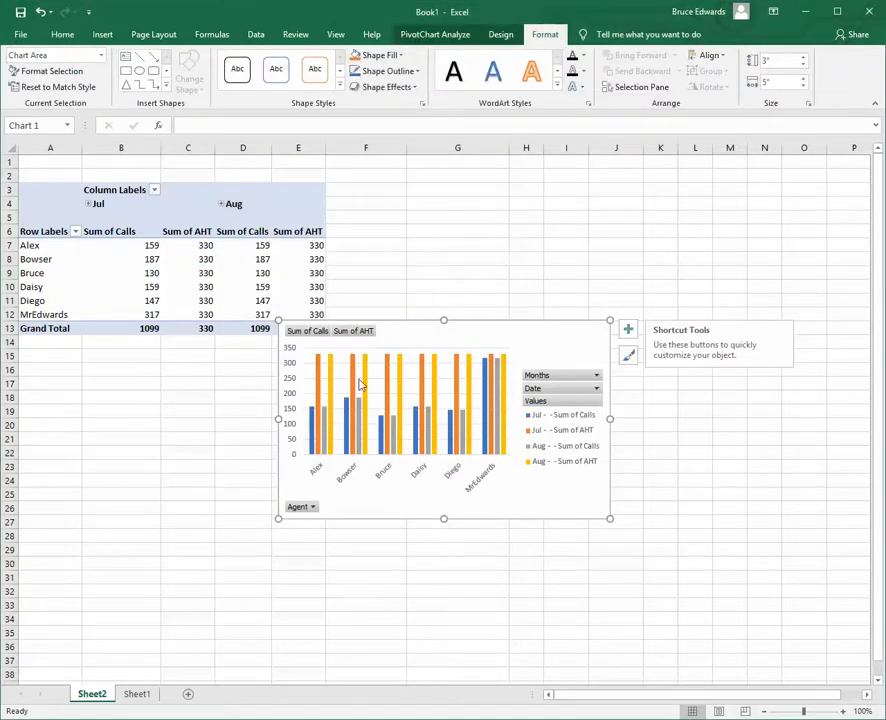
Step: Remove the Sum of AHT field from the PivotTable and move the PivotChart up beside the table
left_click(290, 231)
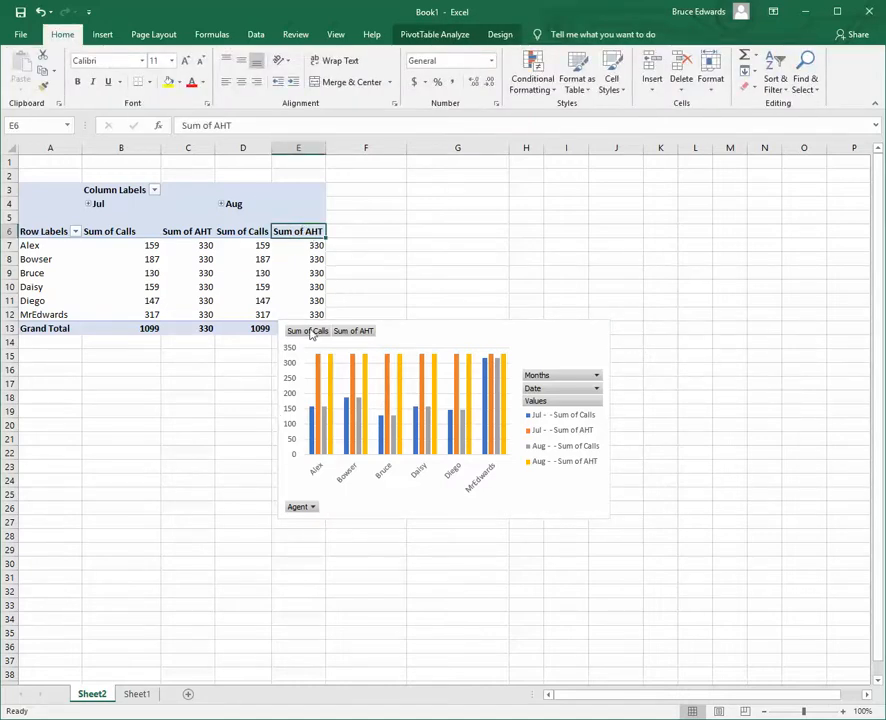
right_click(306, 230)
left_click(384, 326)
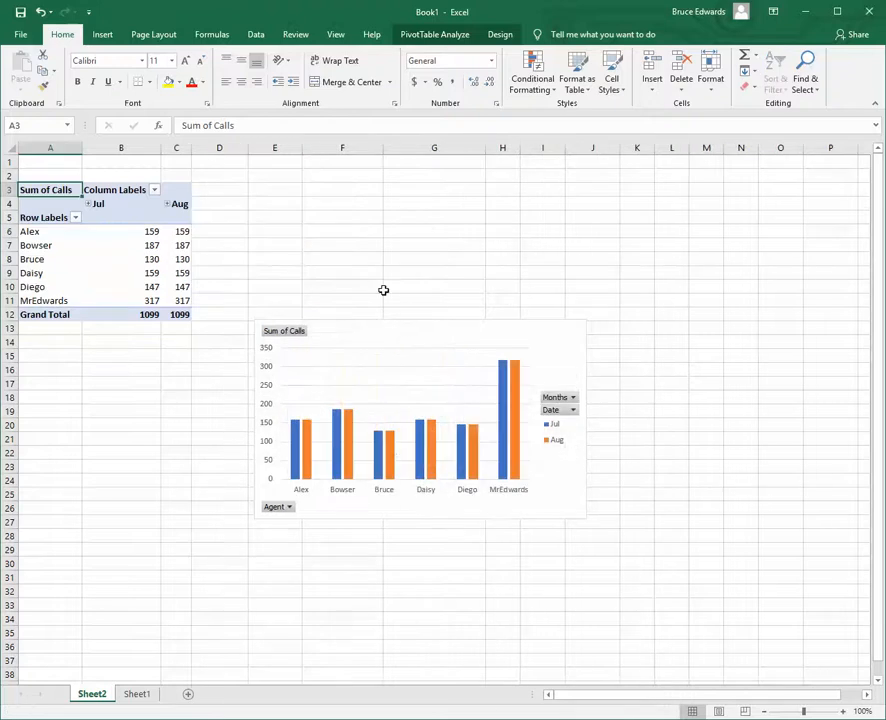
left_click_drag(576, 360, 510, 200)
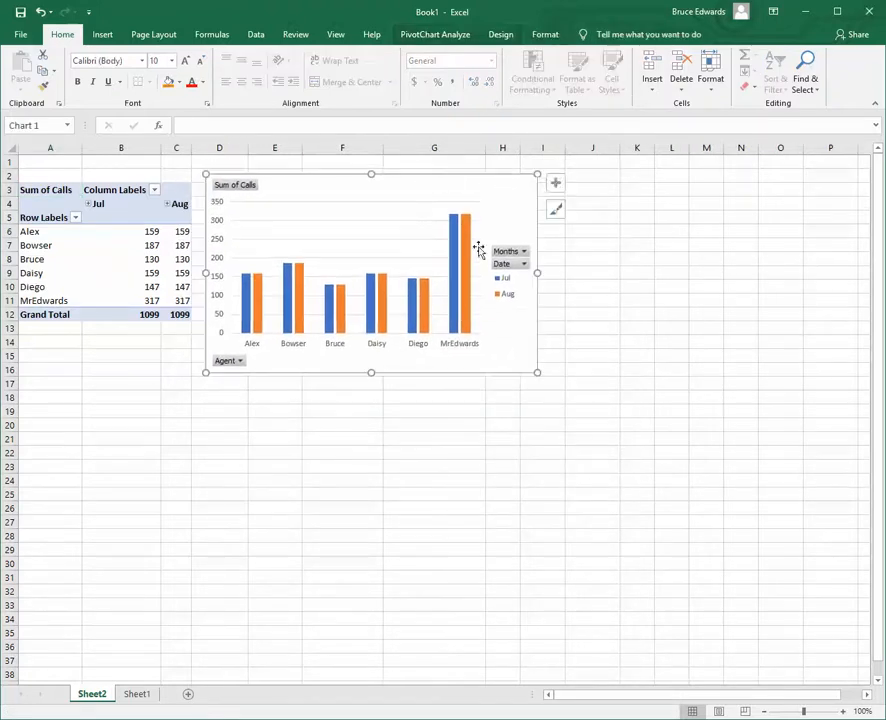
Step: Add a data table and data labels to the PivotChart
left_click(557, 185)
left_click(589, 256)
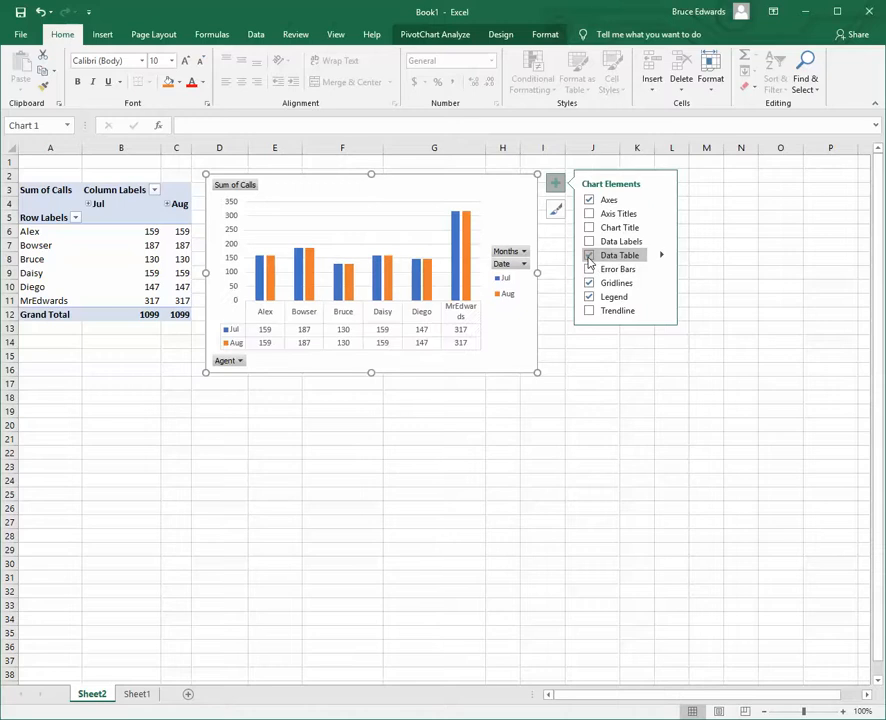
left_click(589, 242)
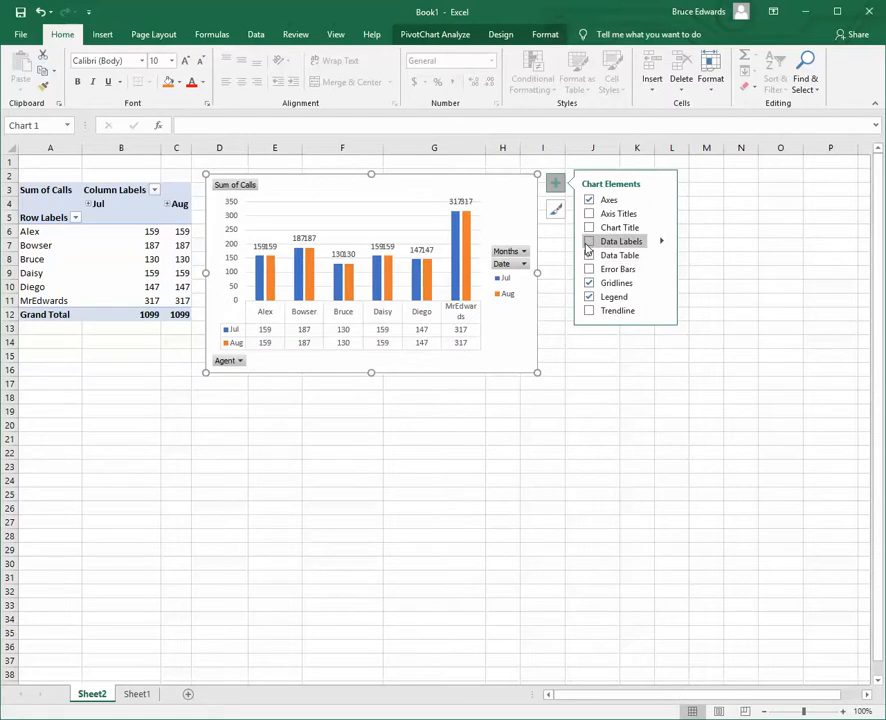
left_click_drag(523, 349, 523, 353)
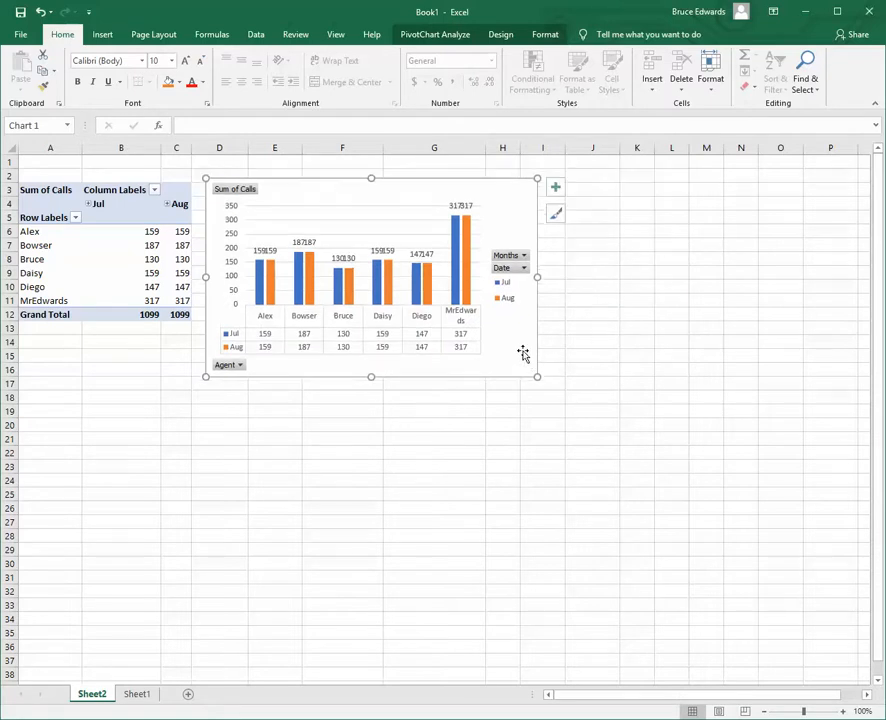
Step: Apply the dark-background chart style to the PivotChart and hide all field buttons on it
left_click(508, 35)
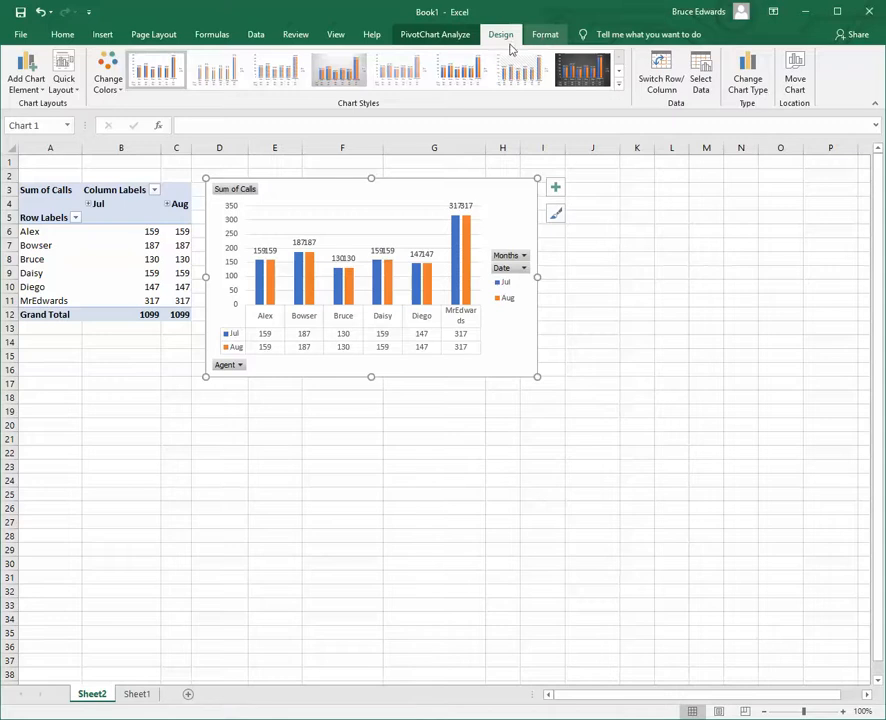
left_click(585, 70)
left_click_drag(498, 190, 494, 186)
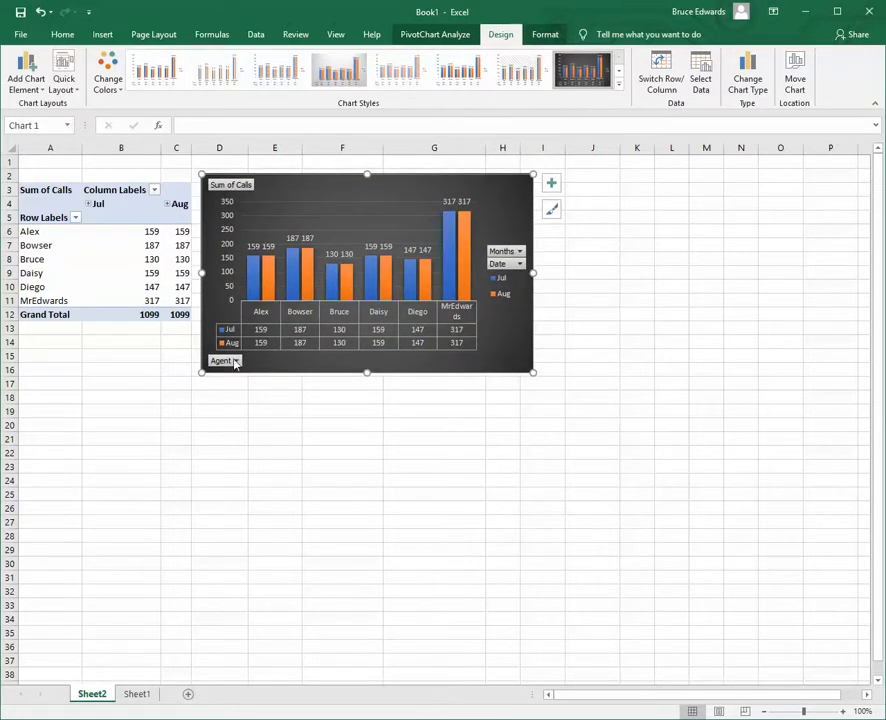
right_click(518, 265)
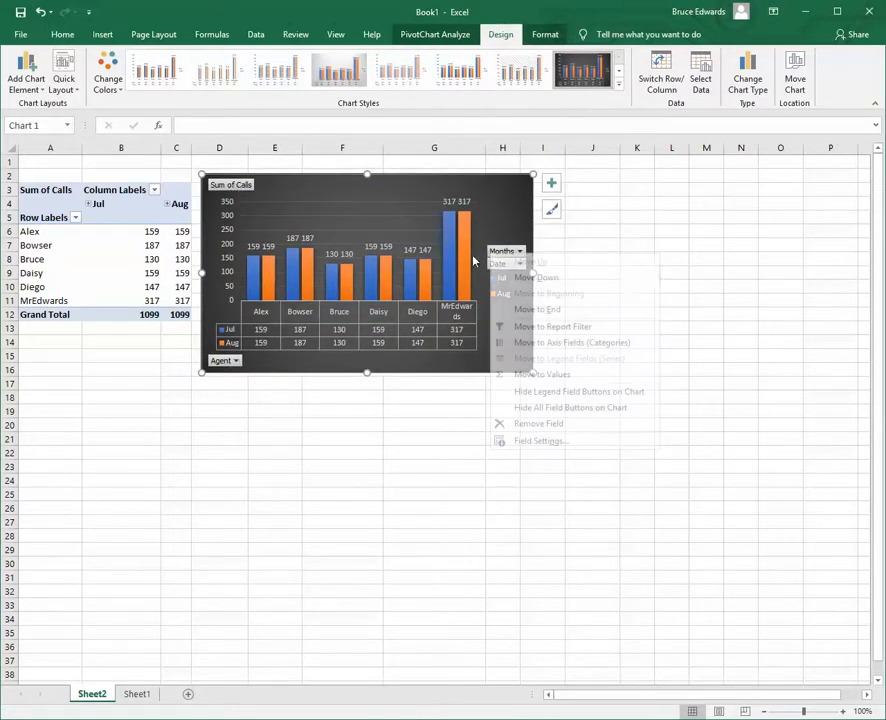
left_click(590, 413)
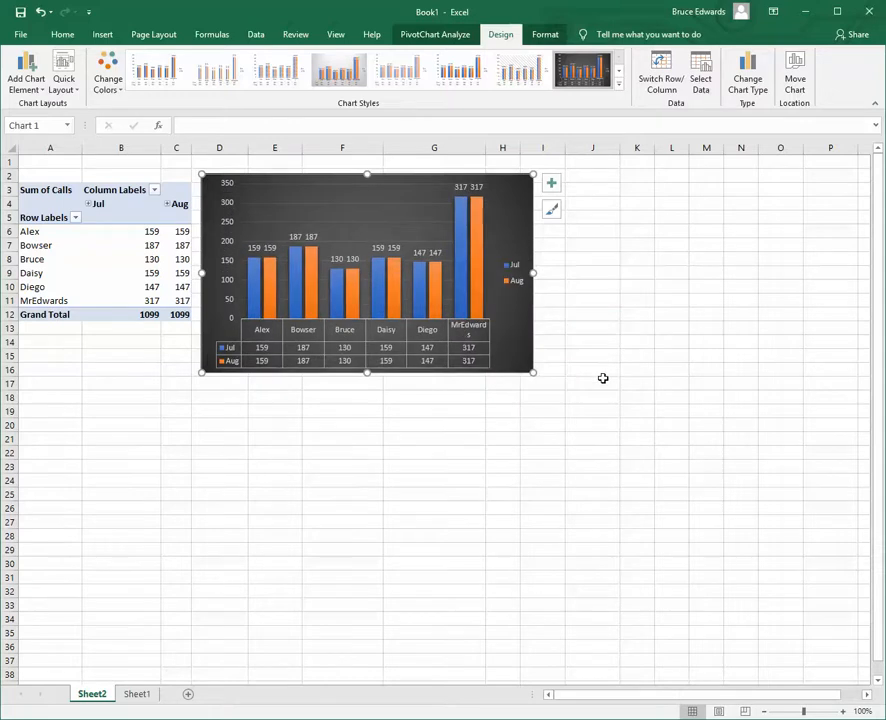
left_click(631, 345)
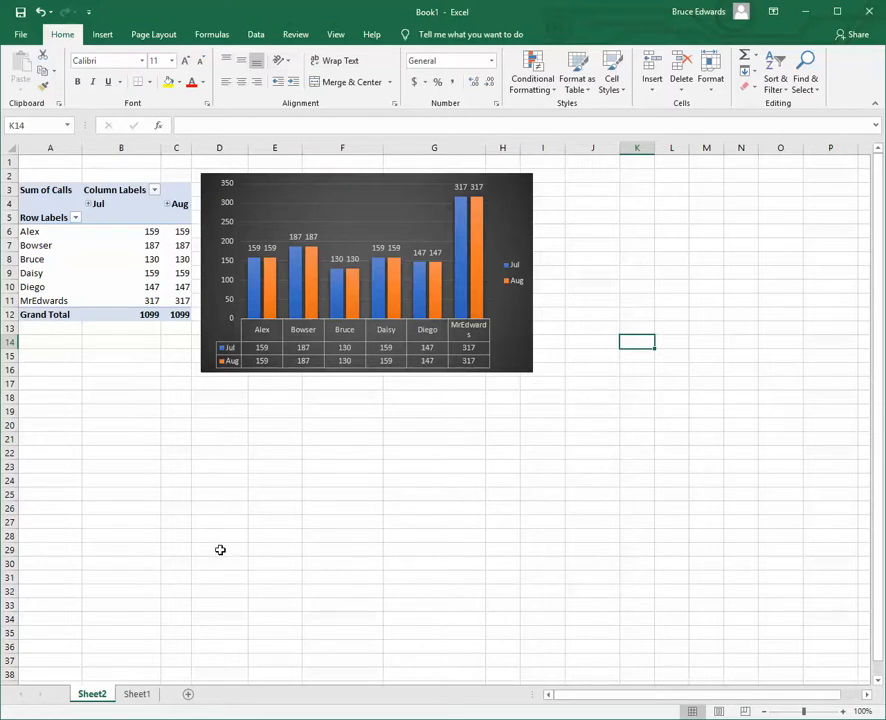
Step: Switch to Sheet1 and look over the Agent column of the formatted call table
left_click(139, 695)
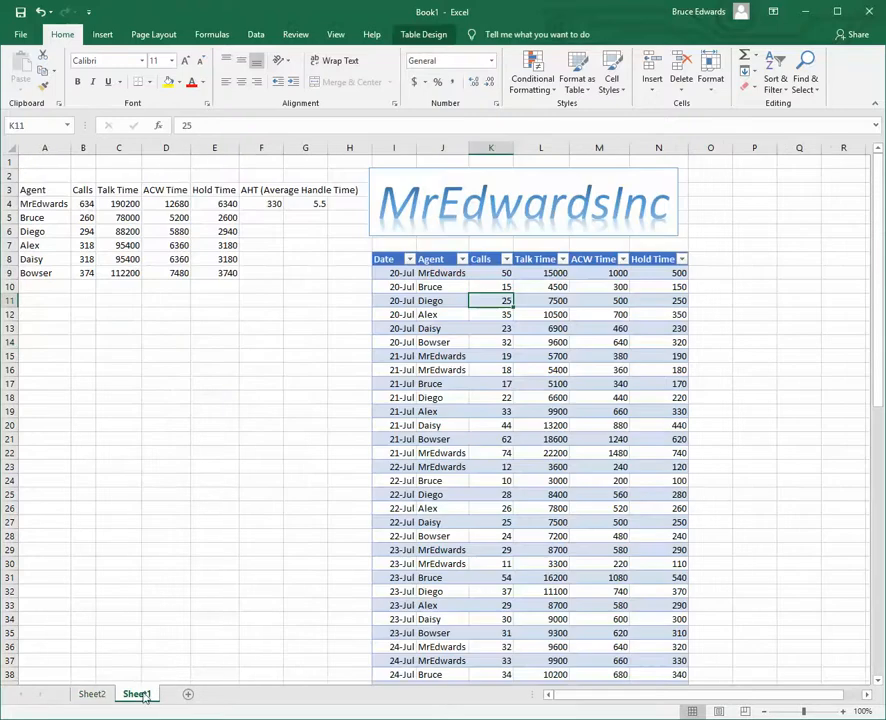
left_click_drag(440, 342, 409, 333)
left_click(450, 304)
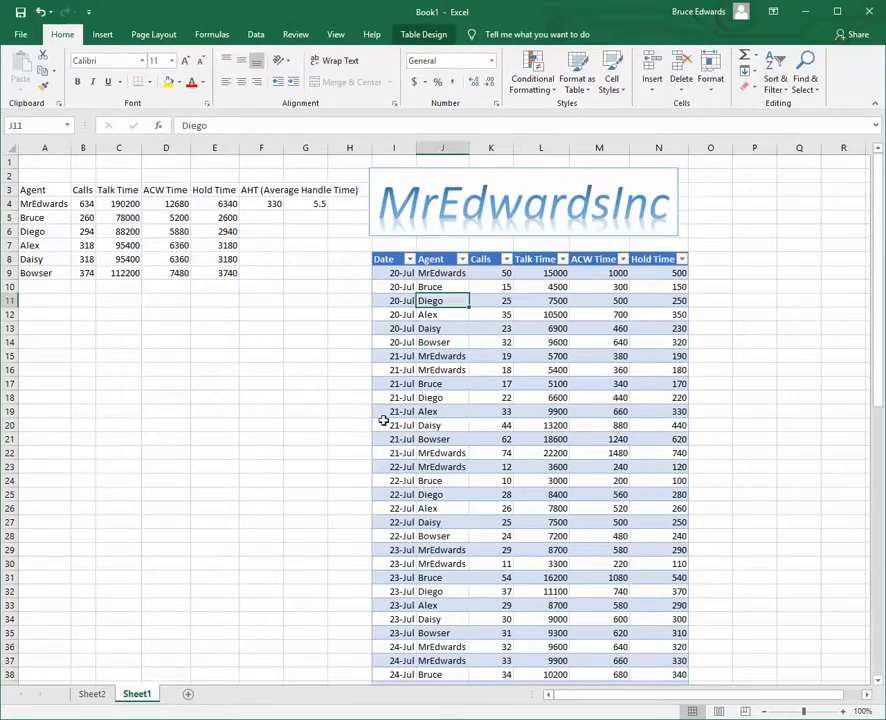
left_click_drag(36, 193, 324, 272)
left_click(297, 304)
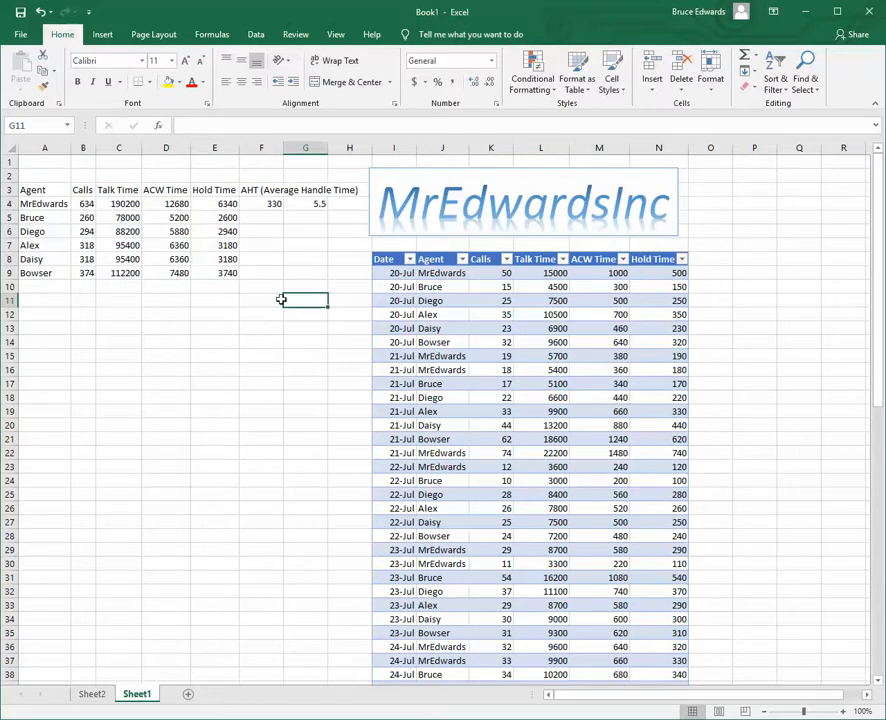
left_click(443, 343)
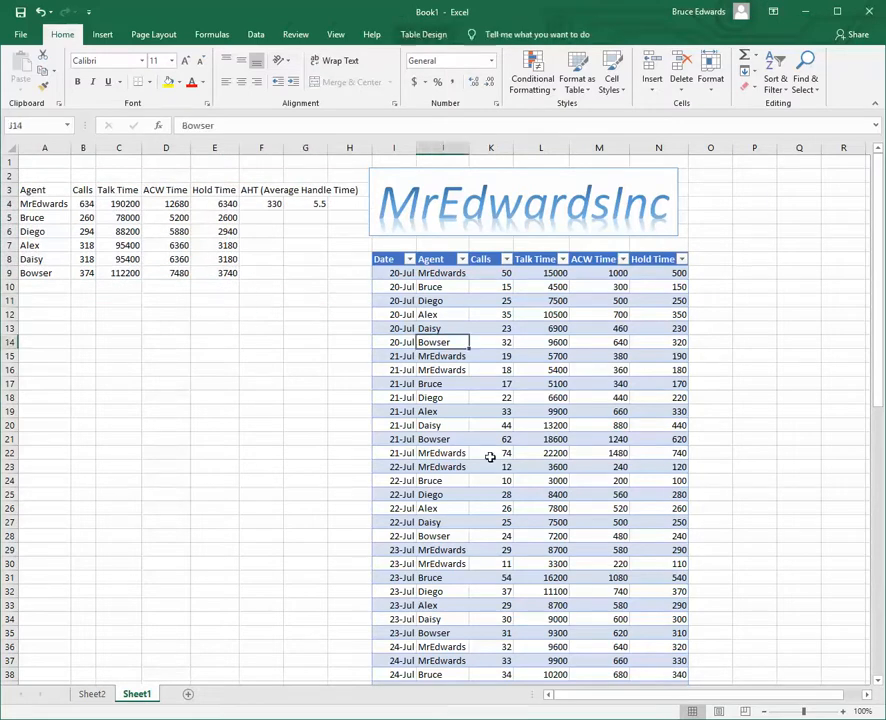
left_click(598, 509)
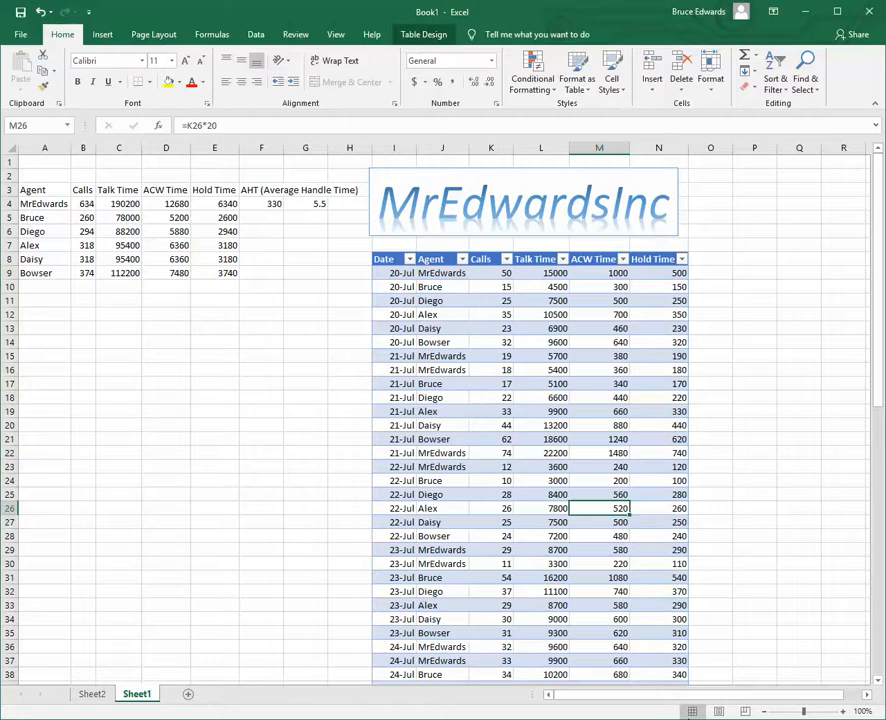
left_click(488, 520)
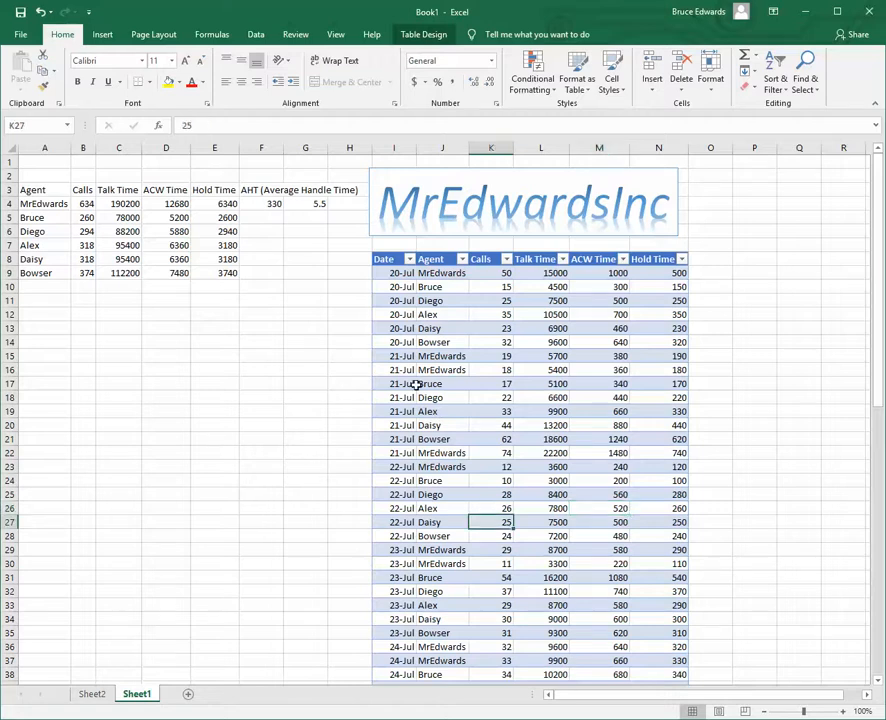
Step: Duplicate all data rows of the call table on Sheet1 by copying them and pasting directly below its last row, at I79
left_click(405, 272)
key("ctrl+a")
scroll(404, 274, "down", 14)
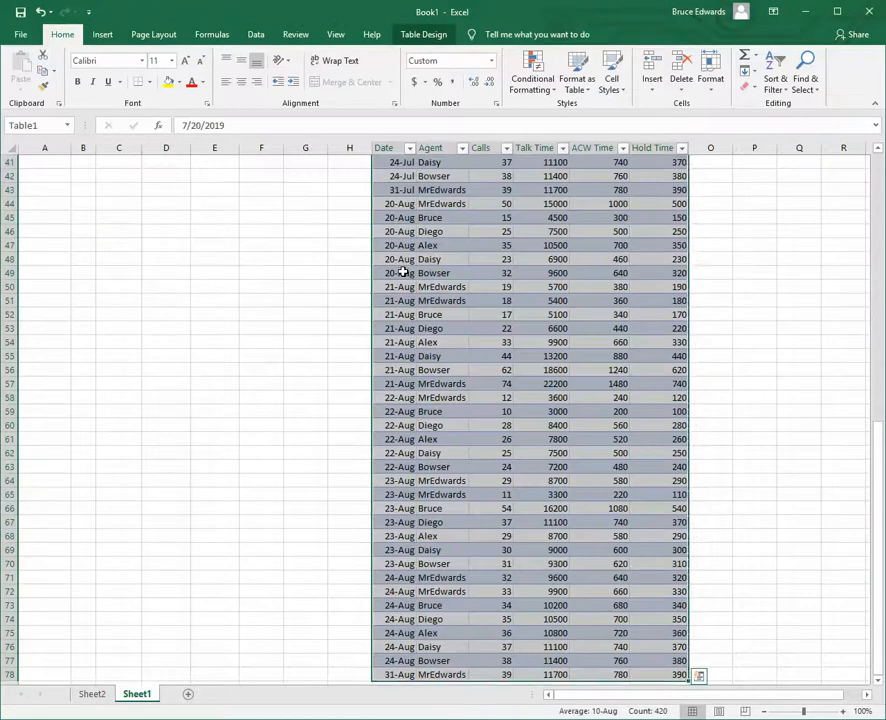
key("ctrl+c")
scroll(421, 459, "down", 6)
left_click(403, 442)
key("ctrl+v")
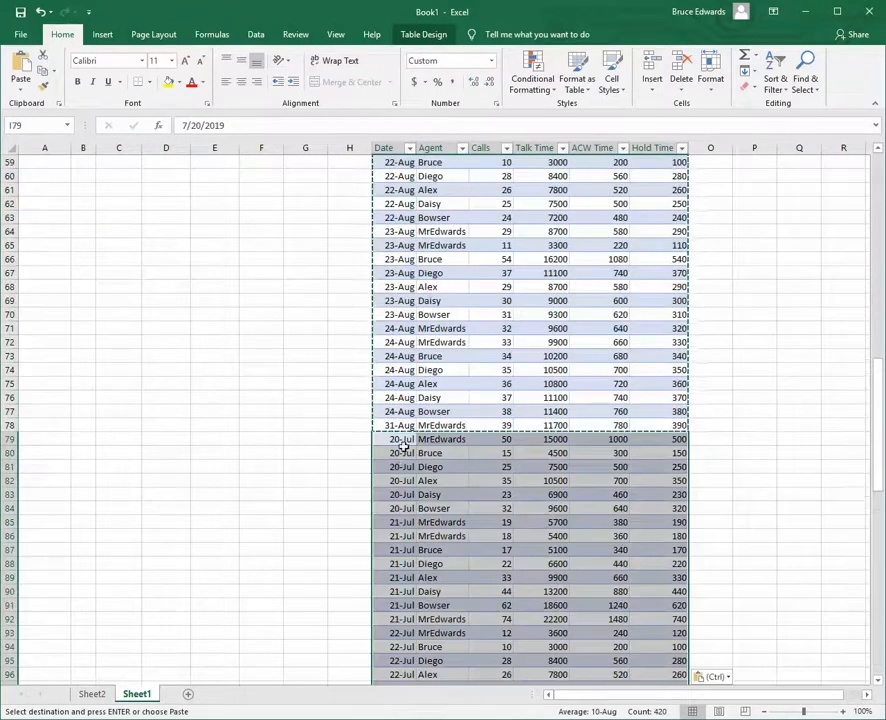
key("Escape")
left_click(445, 478)
scroll(430, 440, "up", 19)
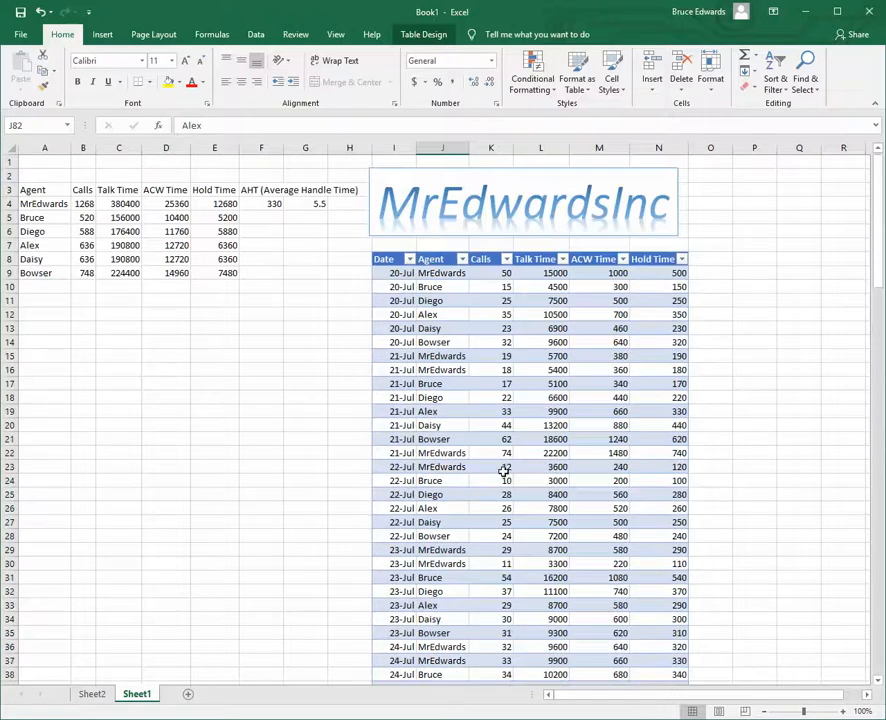
Step: Switch to Sheet2 and look over the PivotTable's design and analysis commands, with cells inside and outside the table selected
left_click(80, 697)
left_click(181, 259)
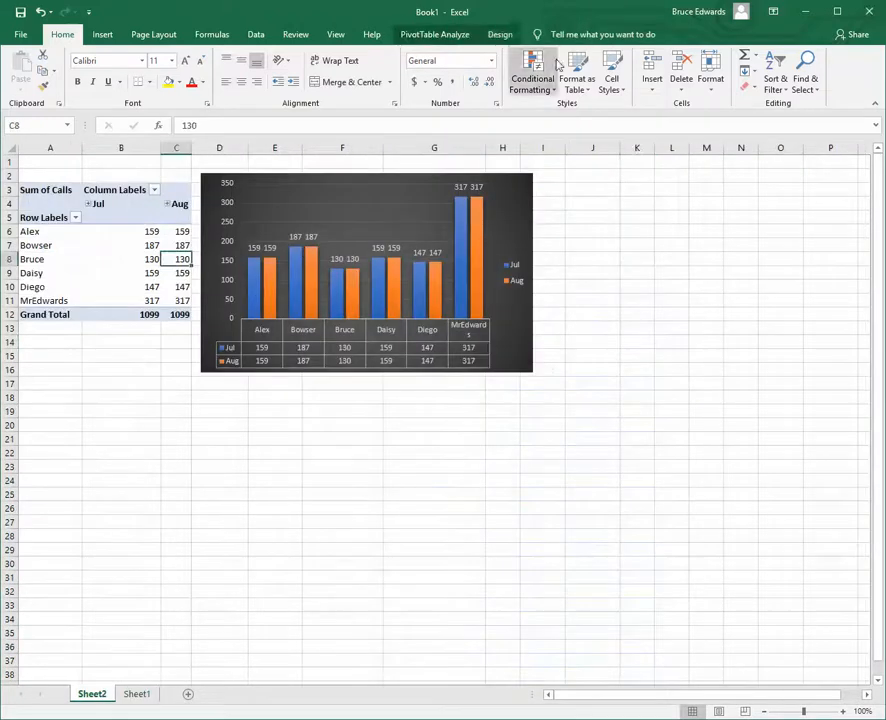
left_click(500, 36)
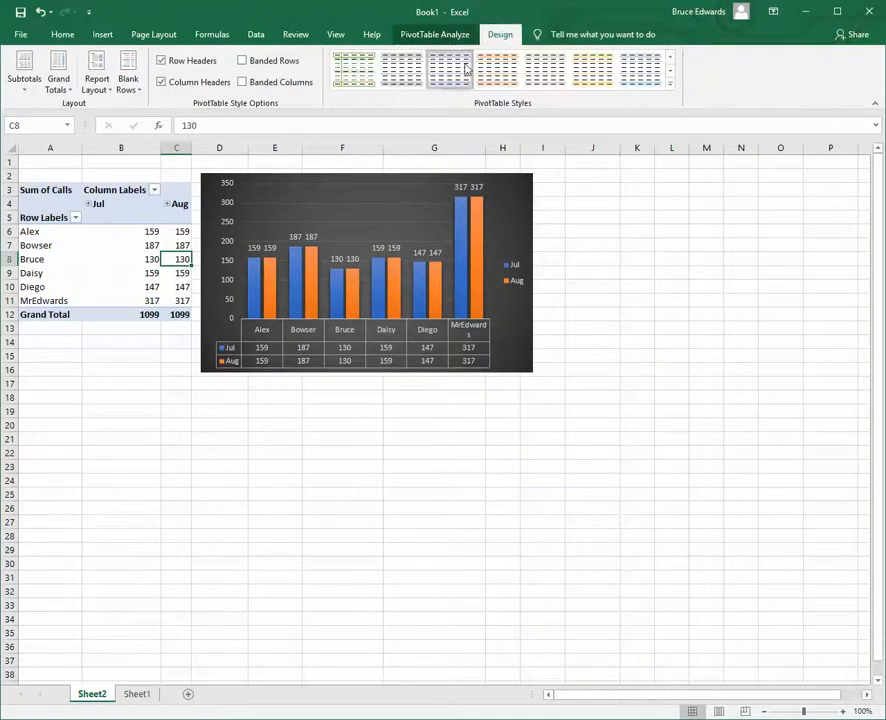
left_click(446, 35)
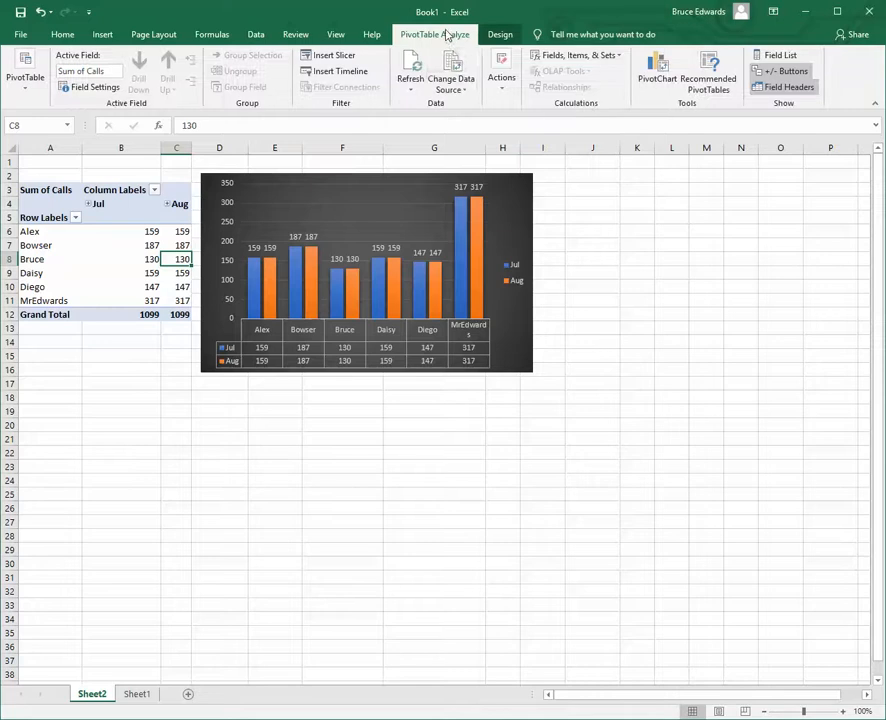
left_click(602, 165)
left_click(670, 164)
left_click(742, 172)
left_click(788, 174)
left_click(822, 177)
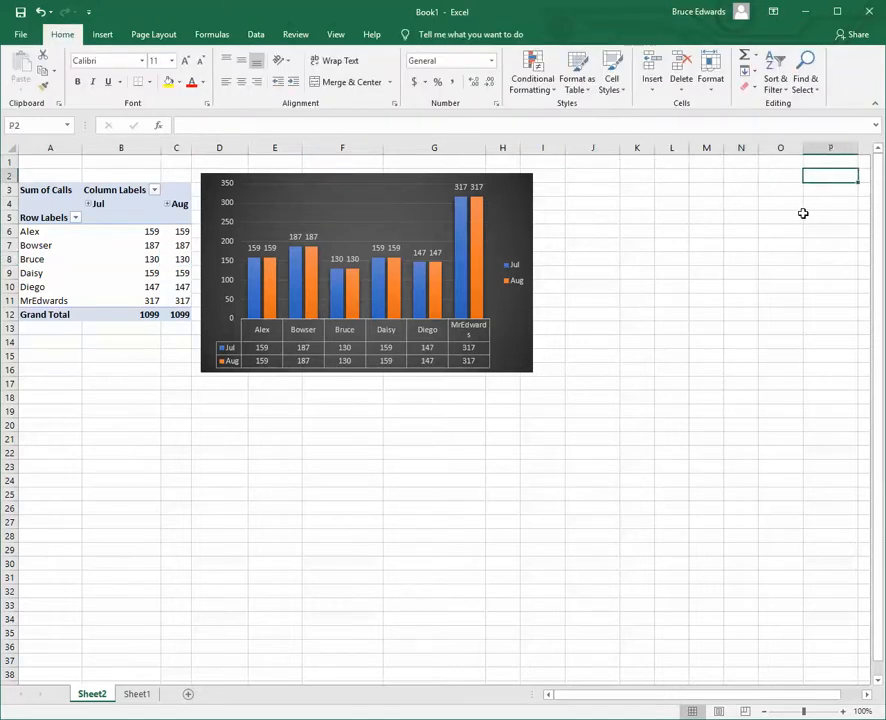
Step: Change the PivotTable's data source to Table1 by reselecting the full call table on Sheet1 from the Date header
left_click(178, 259)
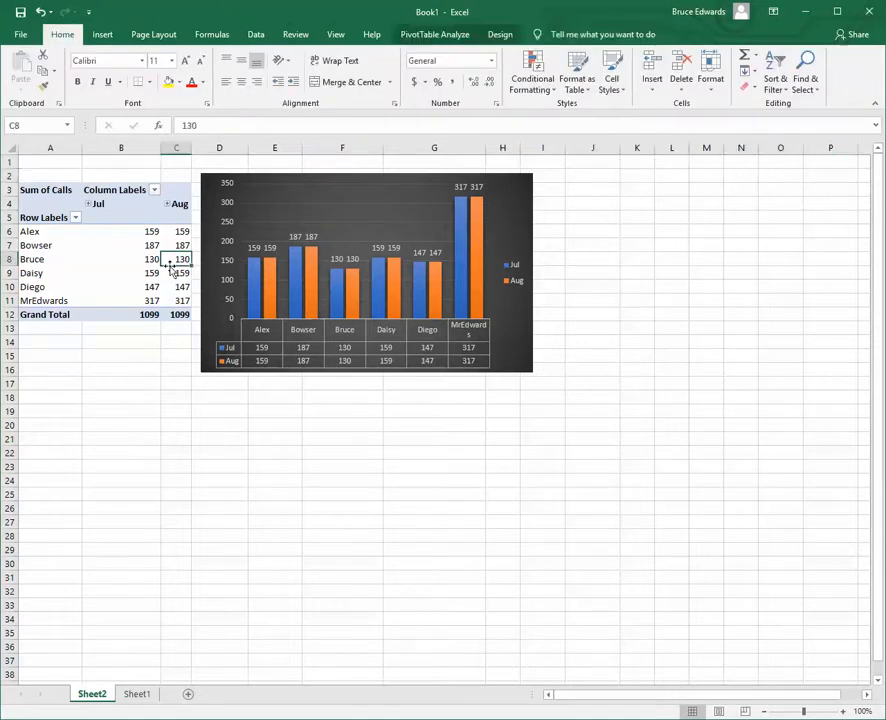
left_click(437, 32)
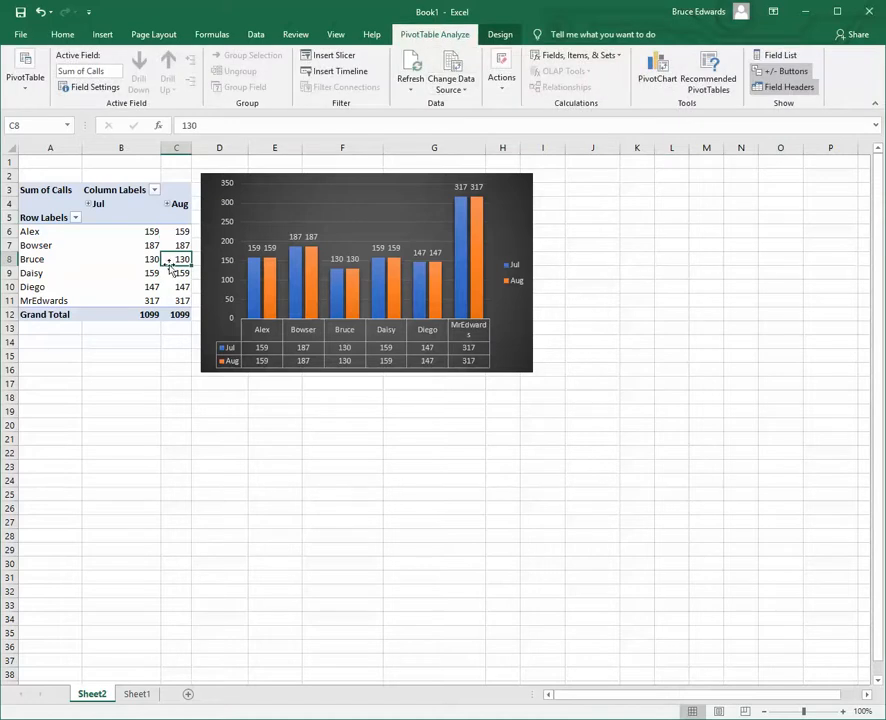
left_click(452, 68)
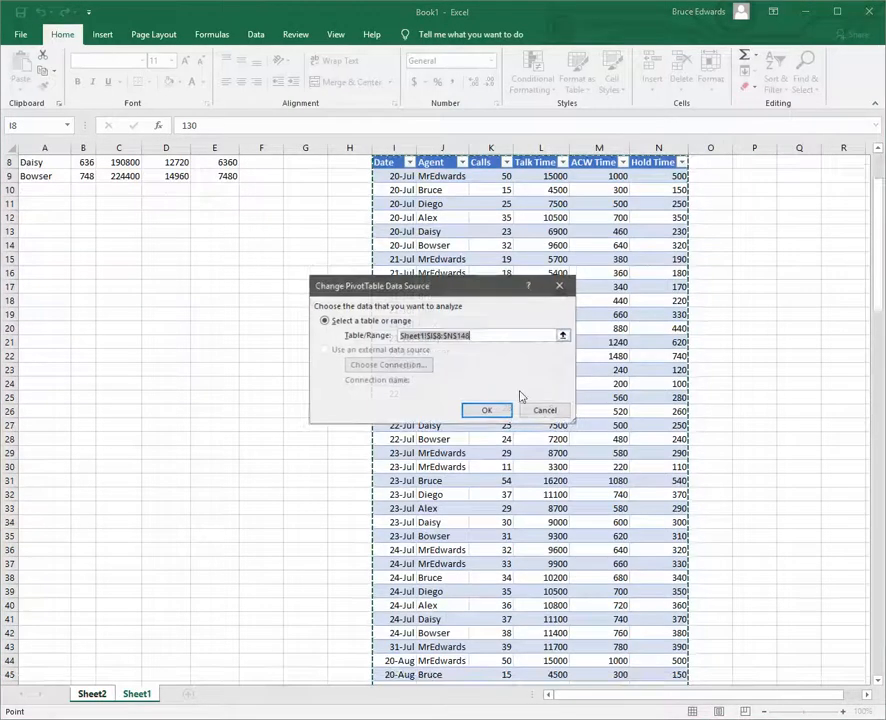
left_click(563, 335)
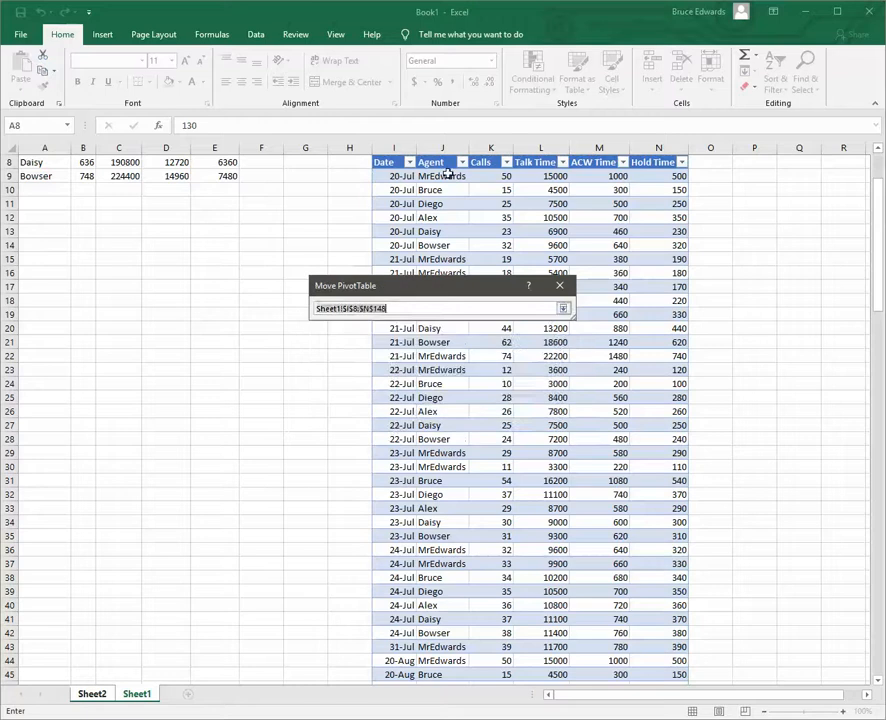
left_click(387, 163)
key("ctrl+shift+Right")
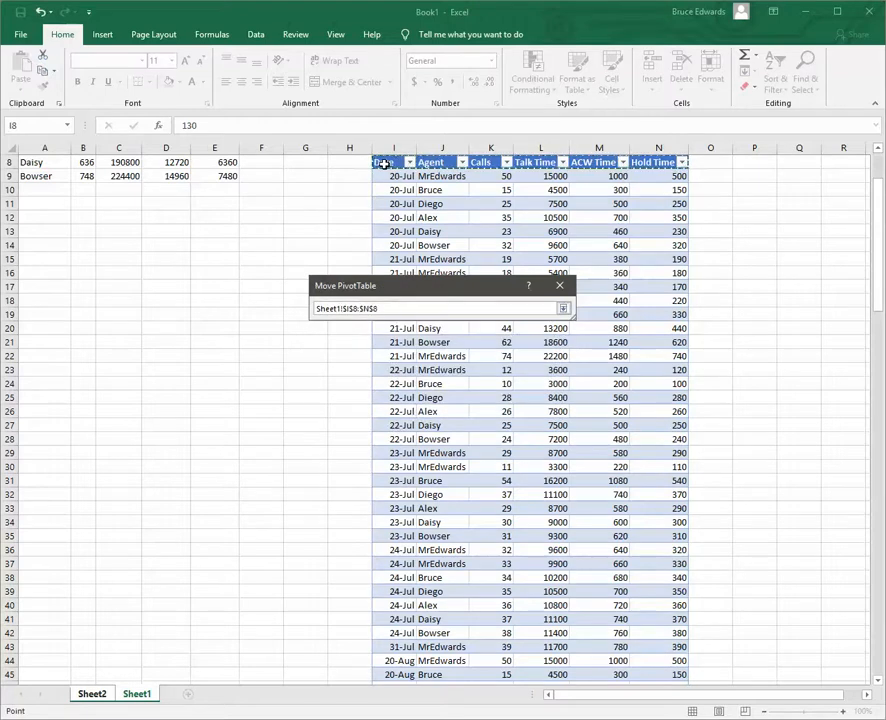
key("ctrl+shift+Down")
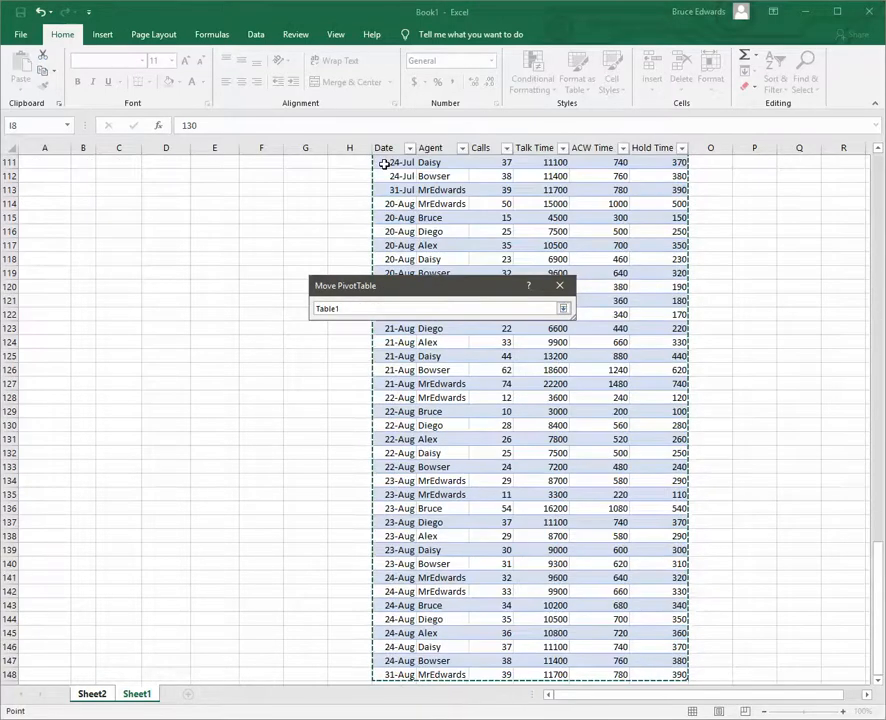
key("Return")
left_click(494, 410)
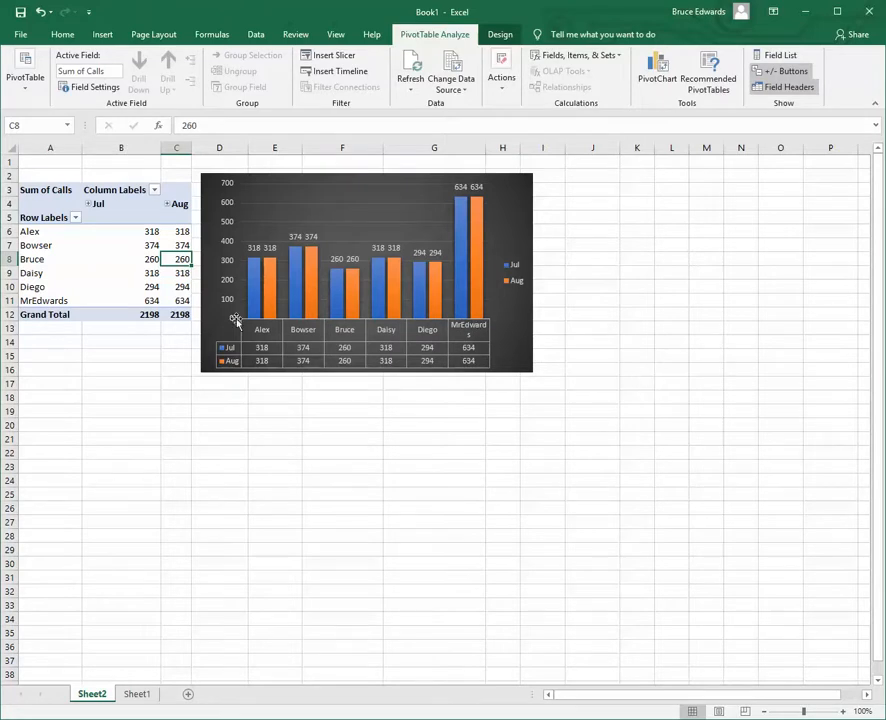
Step: Copy the entire call table with its headers from Sheet1 into a new worksheet, starting at cell A1
left_click(137, 694)
scroll(555, 505, "up", 18)
scroll(539, 500, "up", 19)
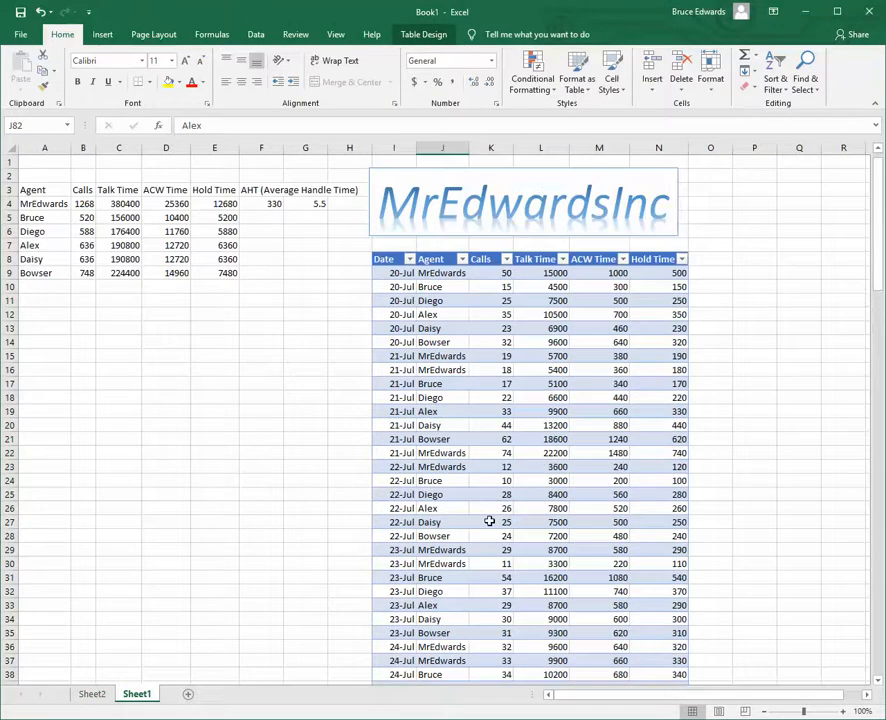
left_click(384, 257)
left_click(386, 258)
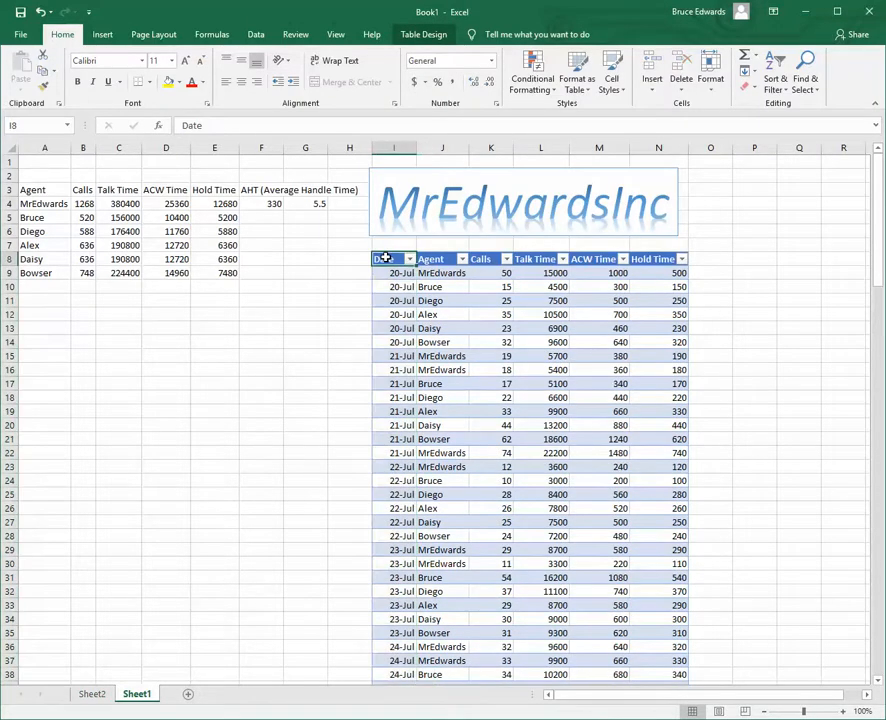
key("ctrl+shift+Right")
key("ctrl+shift+Down")
key("ctrl+c")
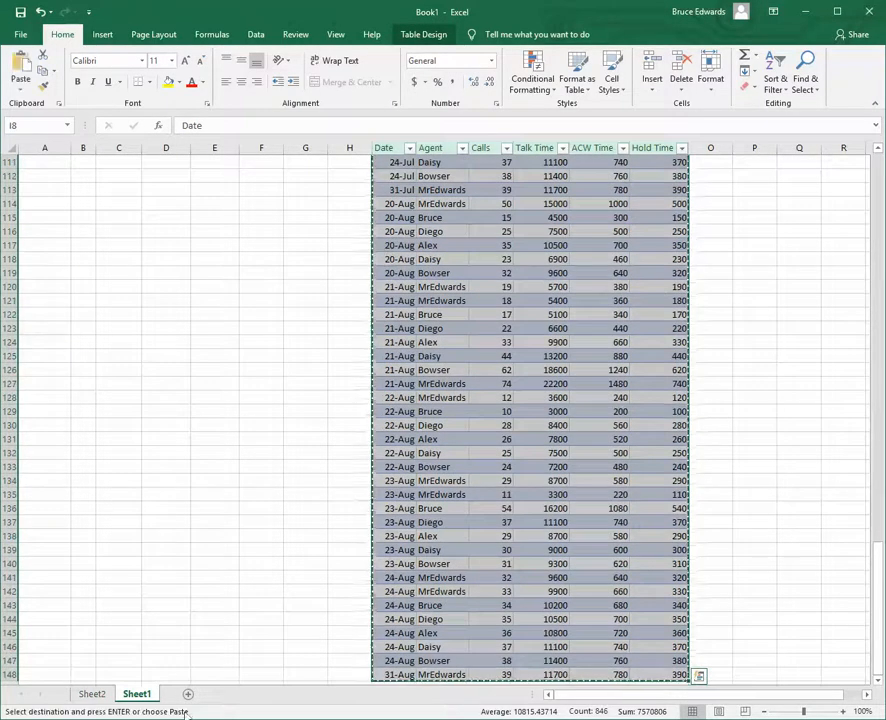
left_click(187, 694)
key("ctrl+v")
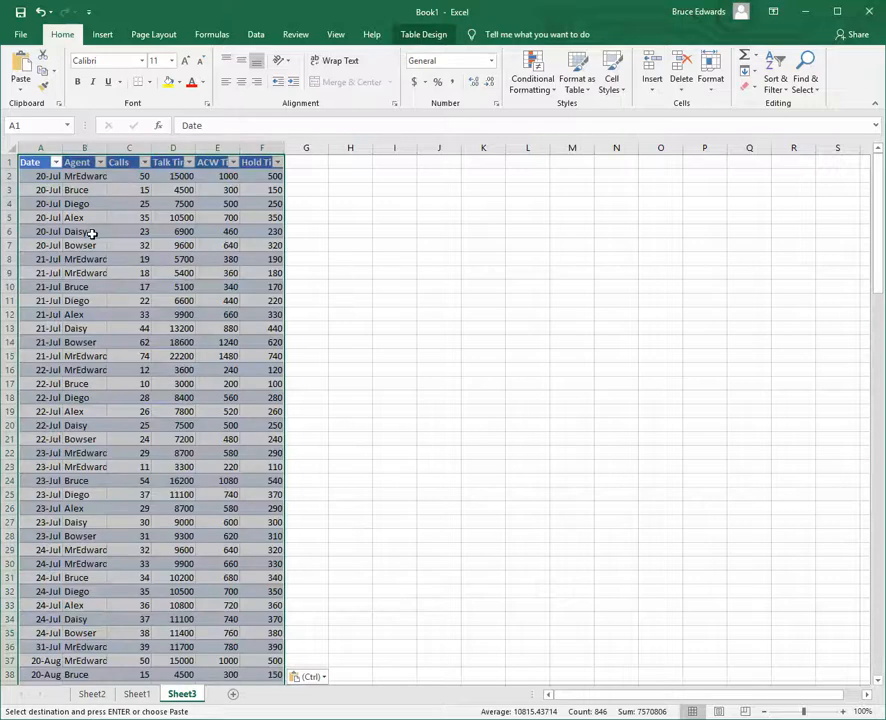
left_click(90, 232)
left_click(28, 160)
left_click(88, 242)
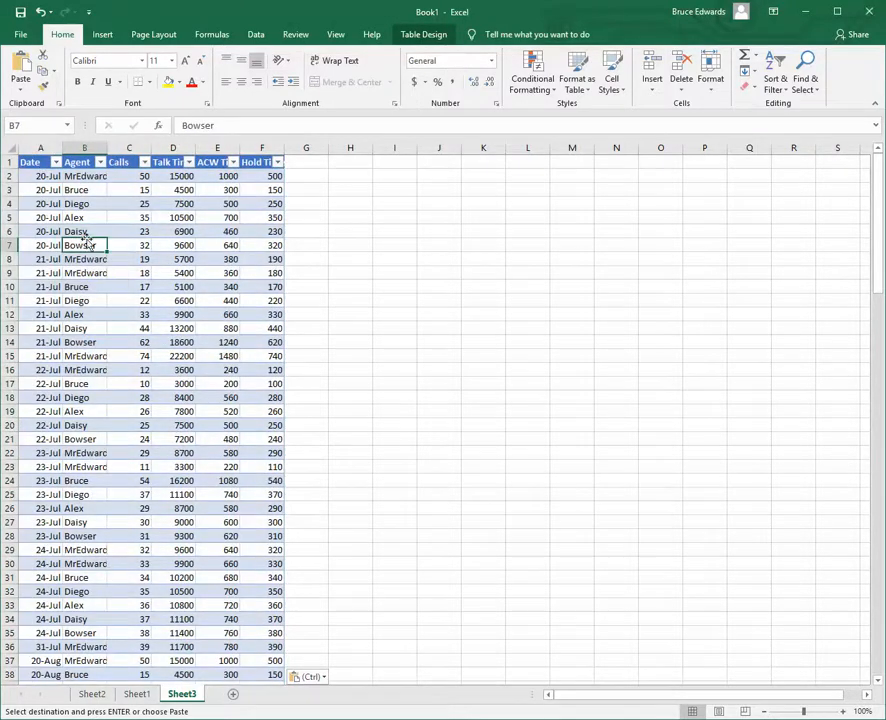
left_click_drag(41, 148, 268, 150)
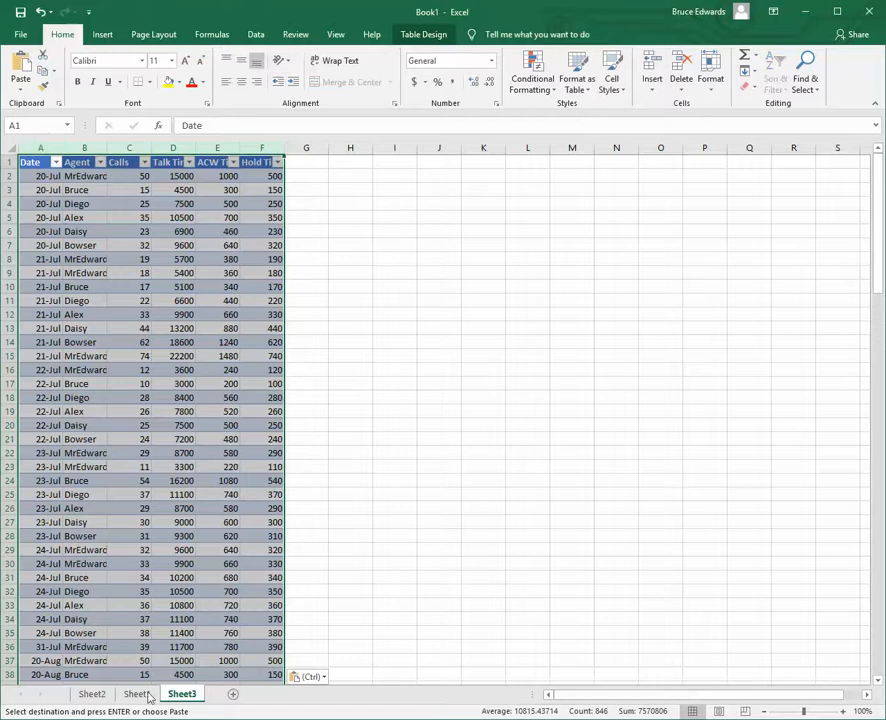
Step: Change the data source of the PivotTable on Sheet2 to the entire columns A through F of Sheet3 (Sheet3!$A:$F)
left_click(91, 694)
right_click(141, 287)
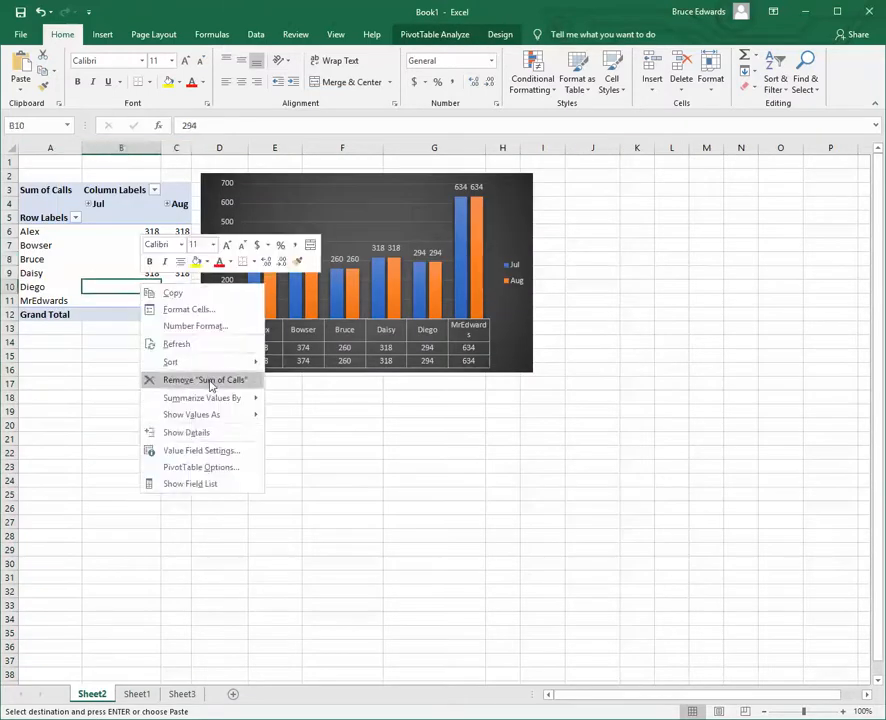
key("Escape")
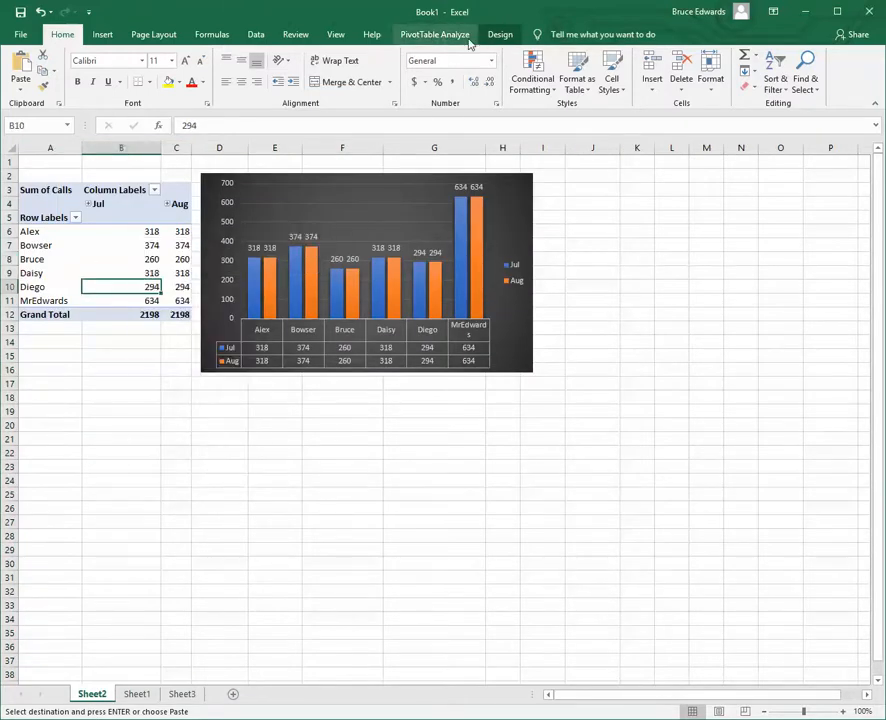
left_click(435, 34)
left_click(456, 76)
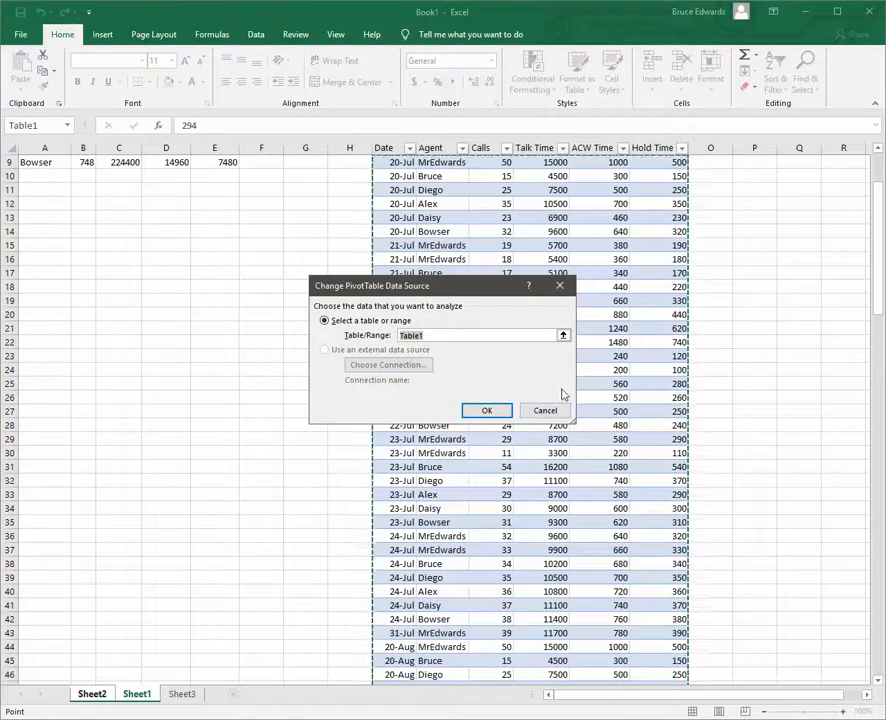
left_click(563, 336)
left_click(182, 693)
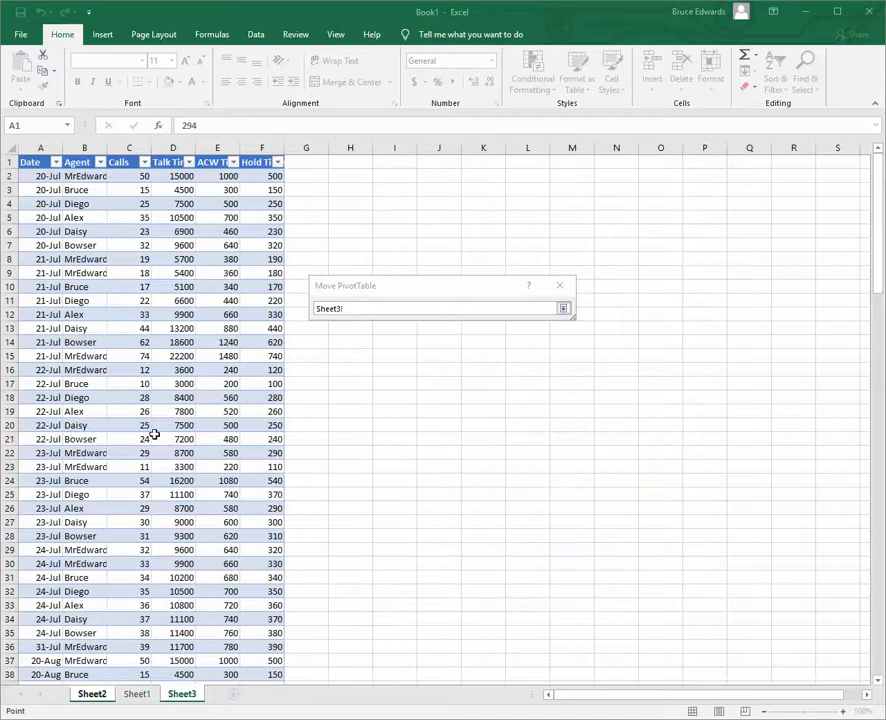
left_click_drag(59, 142, 279, 147)
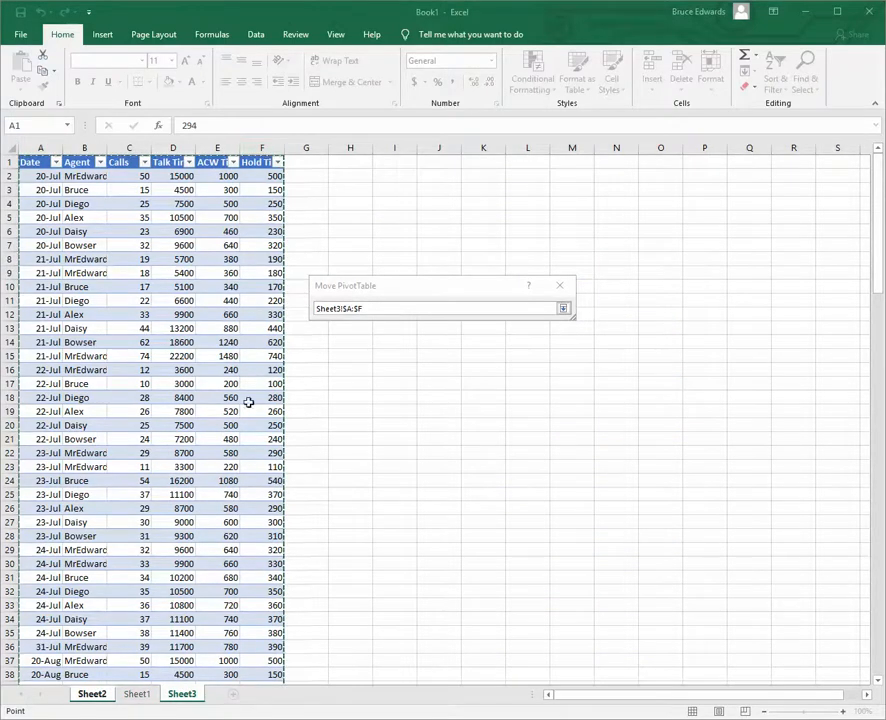
left_click(563, 308)
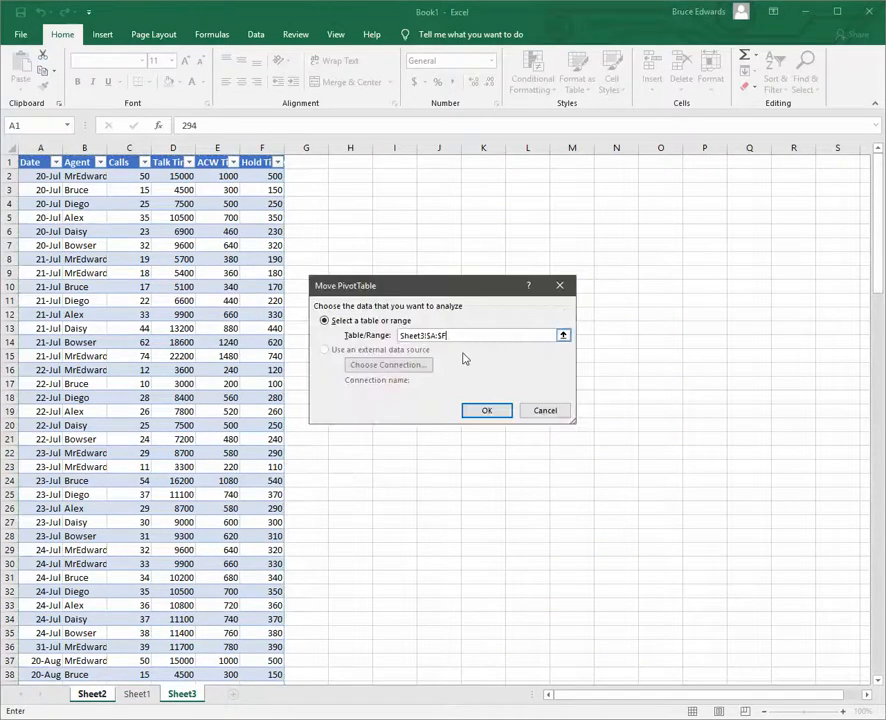
left_click(486, 411)
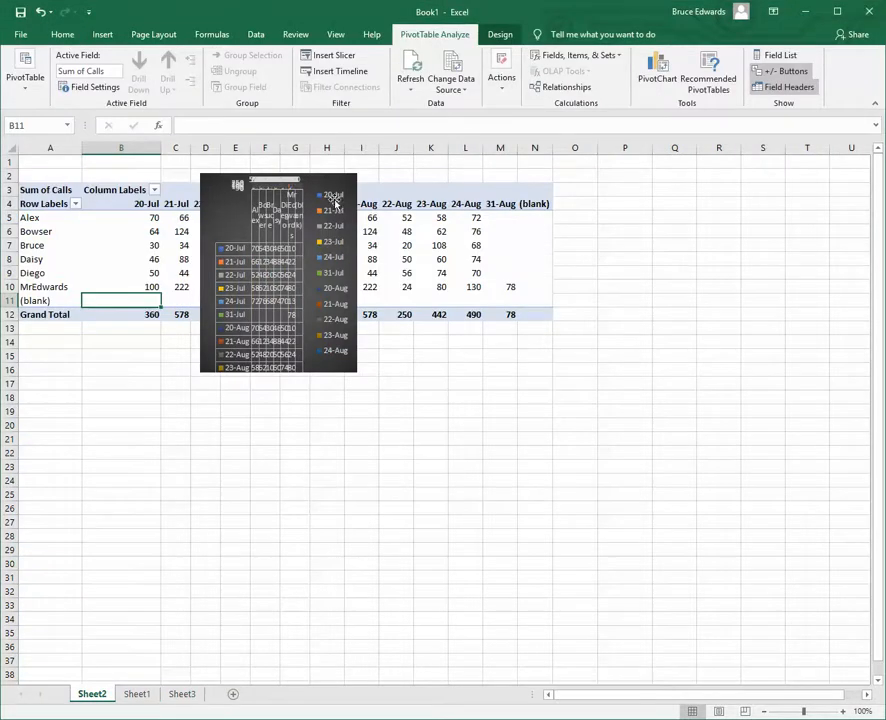
Step: Move the chart below the PivotTable and group the PivotTable's date columns by days and months
left_click(346, 212)
left_click_drag(346, 212, 396, 364)
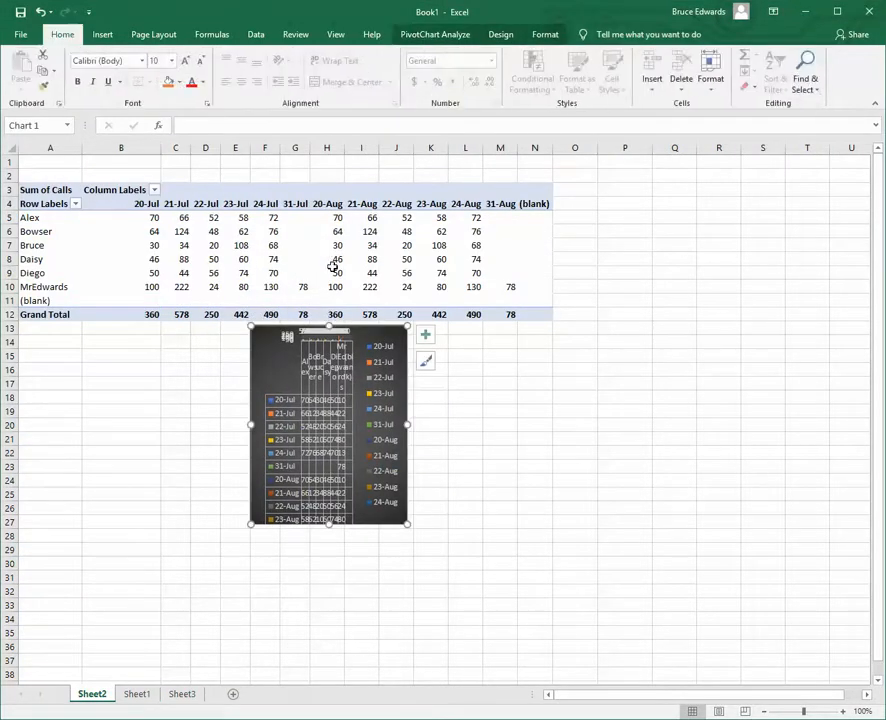
right_click(326, 203)
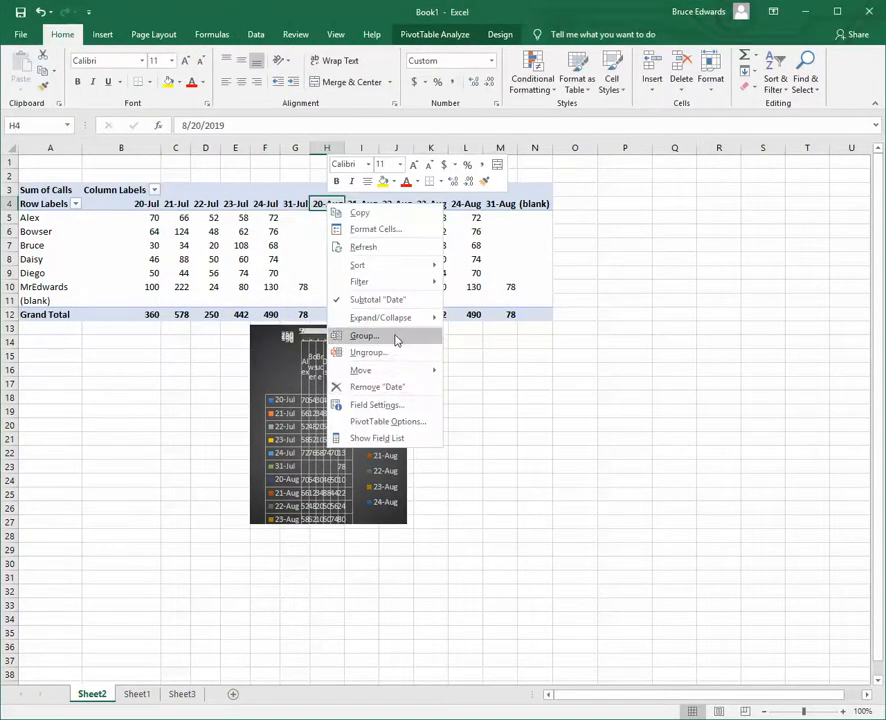
left_click(397, 336)
left_click(366, 341)
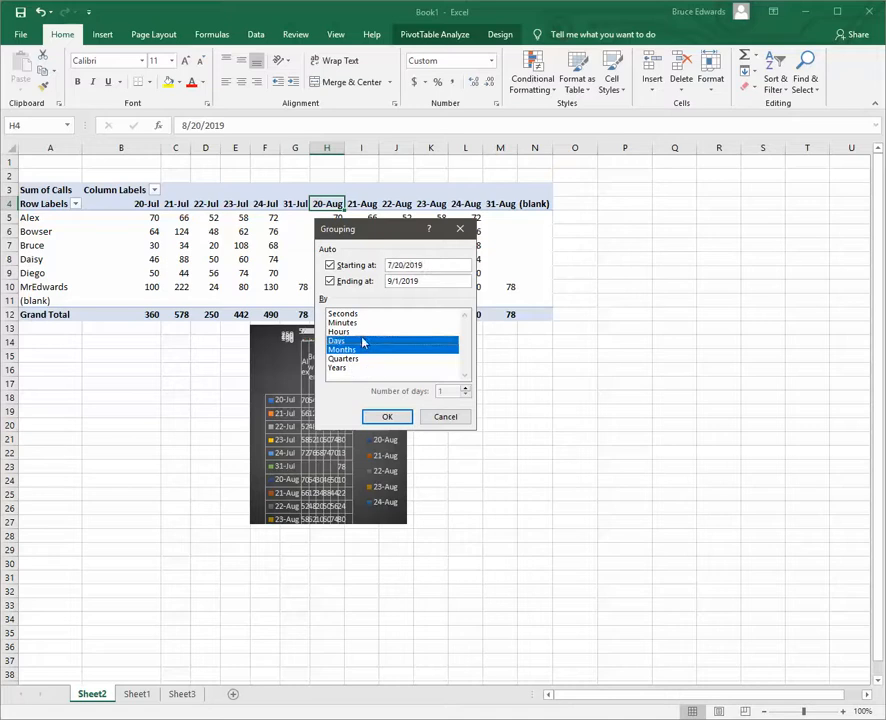
left_click(390, 416)
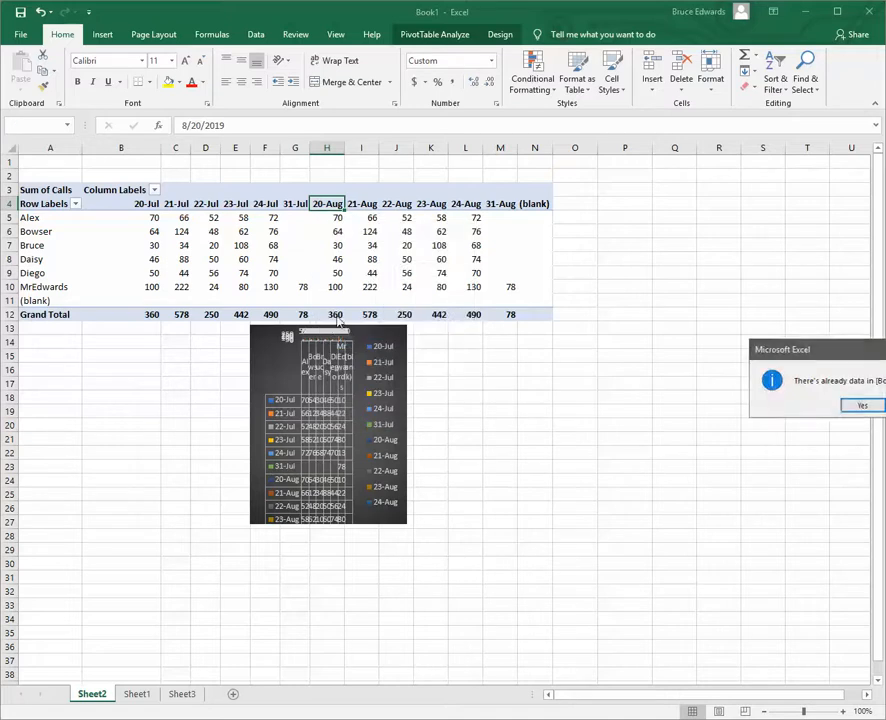
left_click(862, 406)
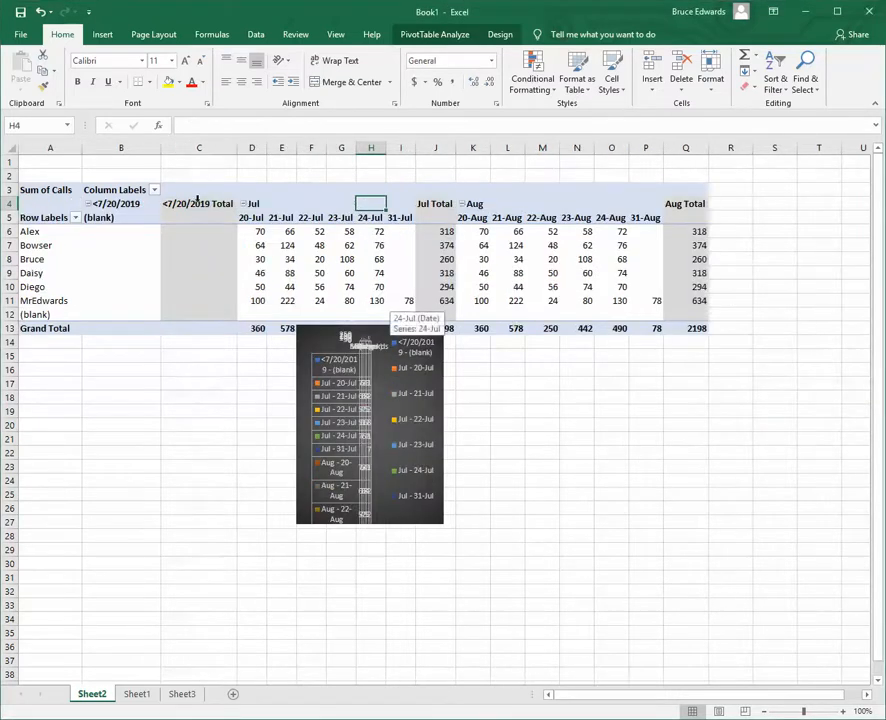
Step: Remove the month subtotals from the PivotTable and collapse the whole Months field
right_click(199, 204)
left_click(228, 298)
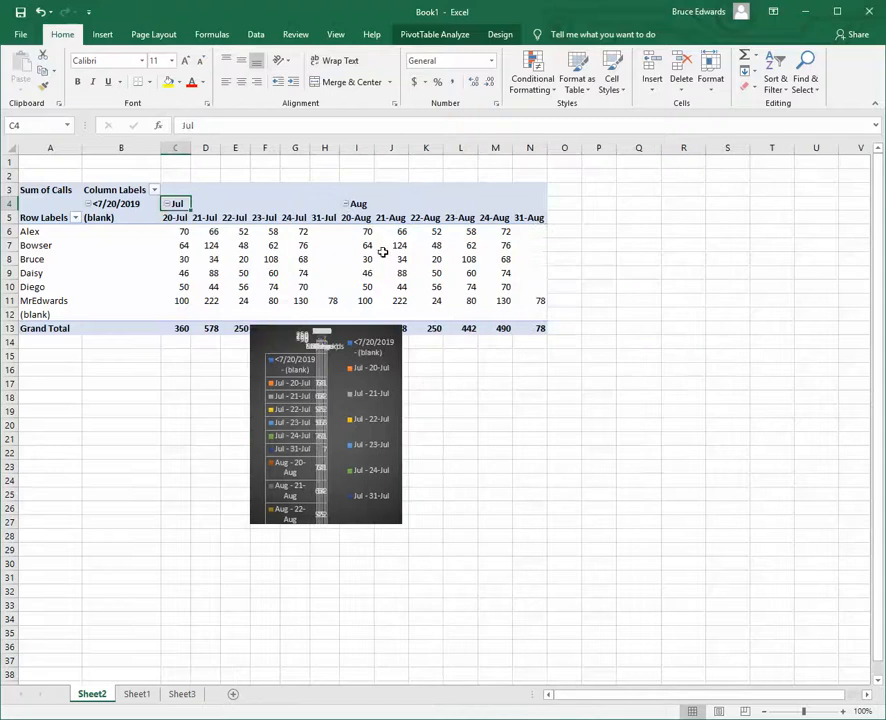
left_click(217, 247)
left_click(180, 204)
left_click(435, 34)
left_click(191, 83)
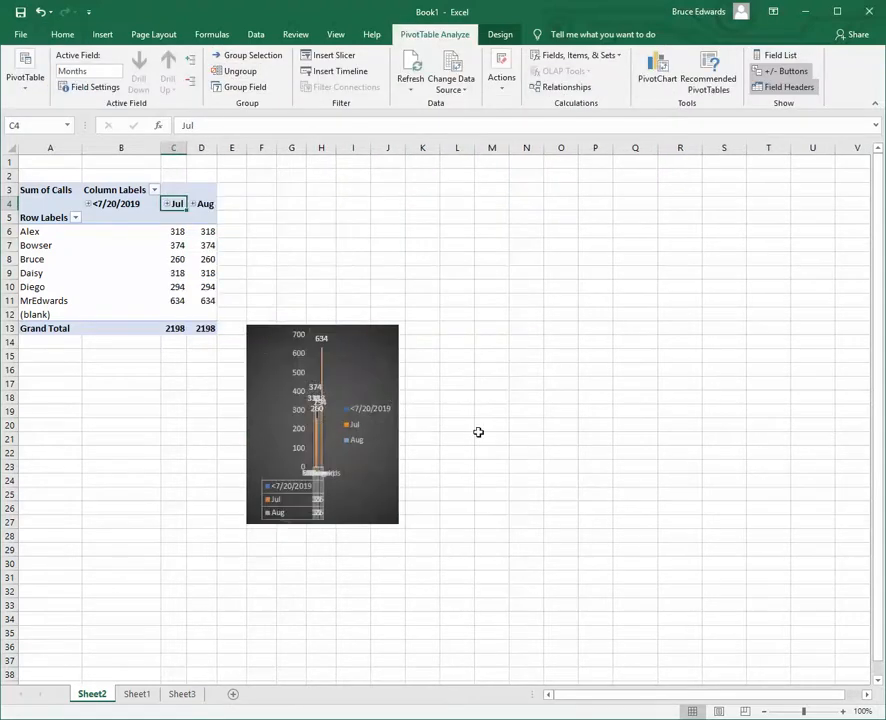
Step: Move the chart beside the PivotTable and enlarge it to extend to about column N
left_click_drag(370, 368, 374, 205)
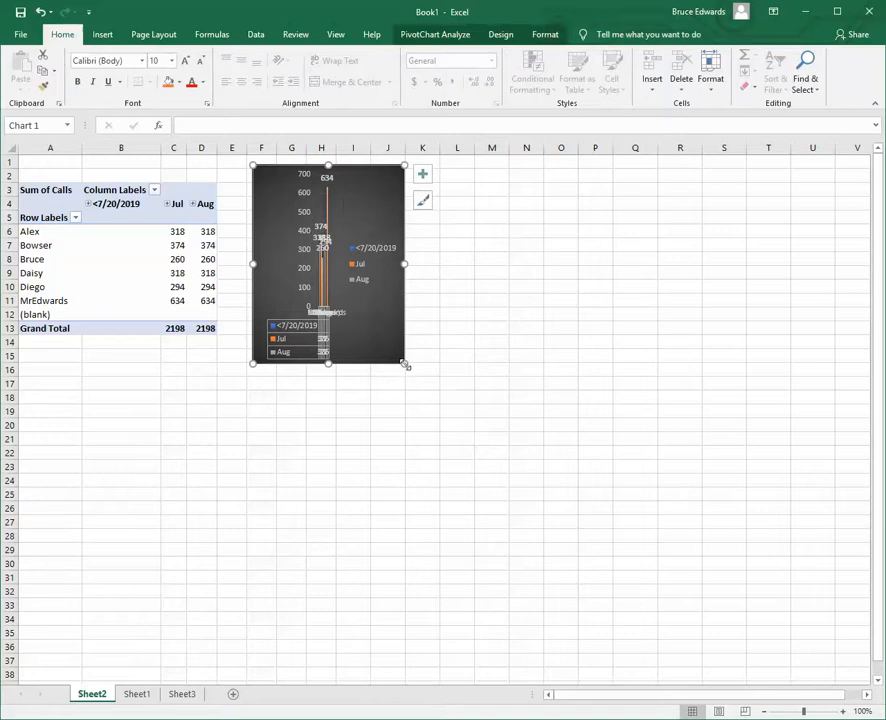
left_click_drag(405, 366, 549, 382)
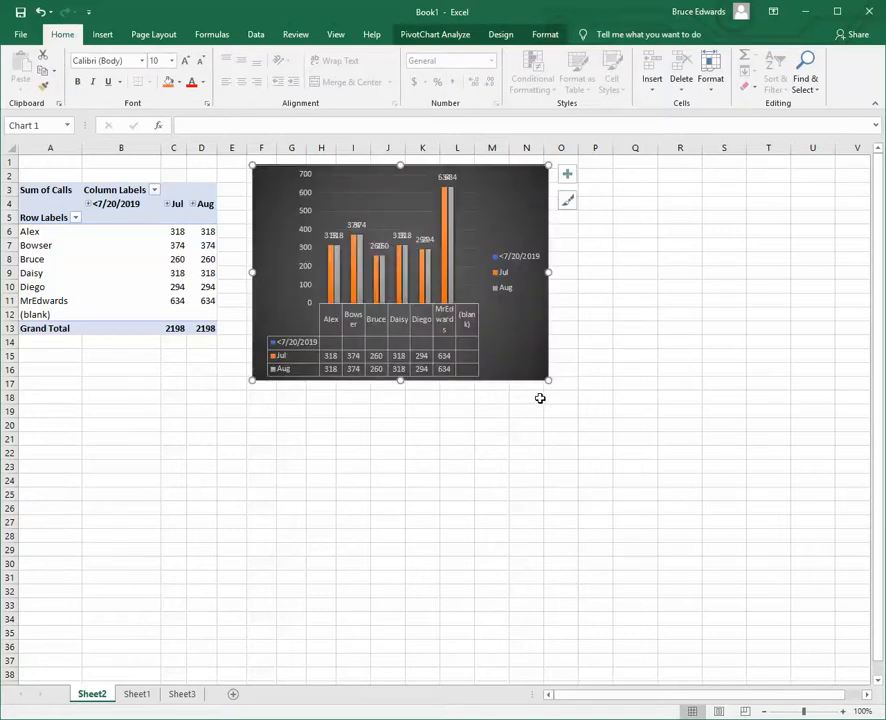
Step: Filter the PivotTable's months to hide the <7/20/2019 item
left_click(118, 204)
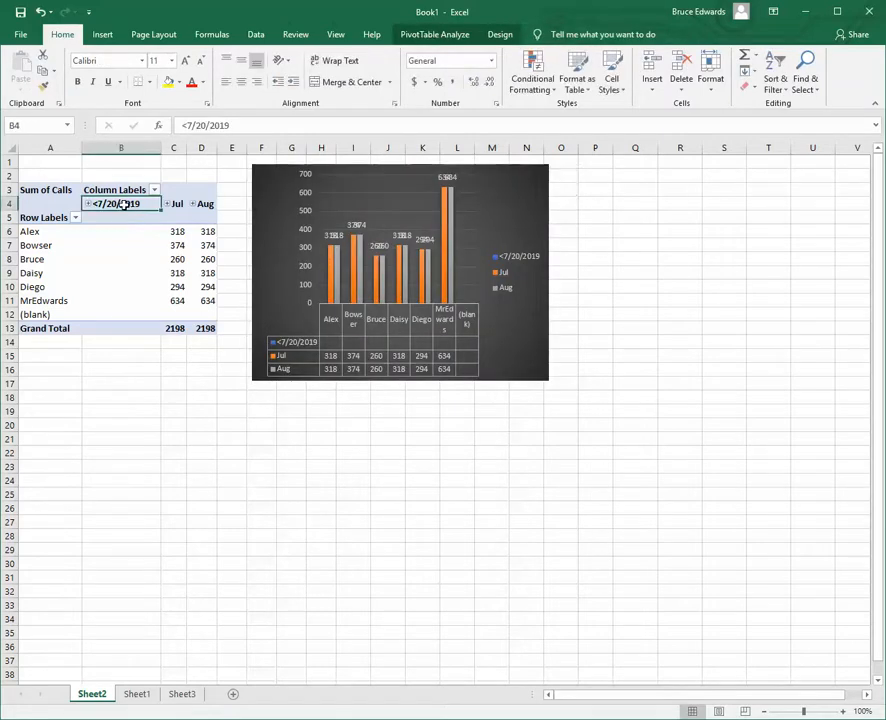
right_click(122, 208)
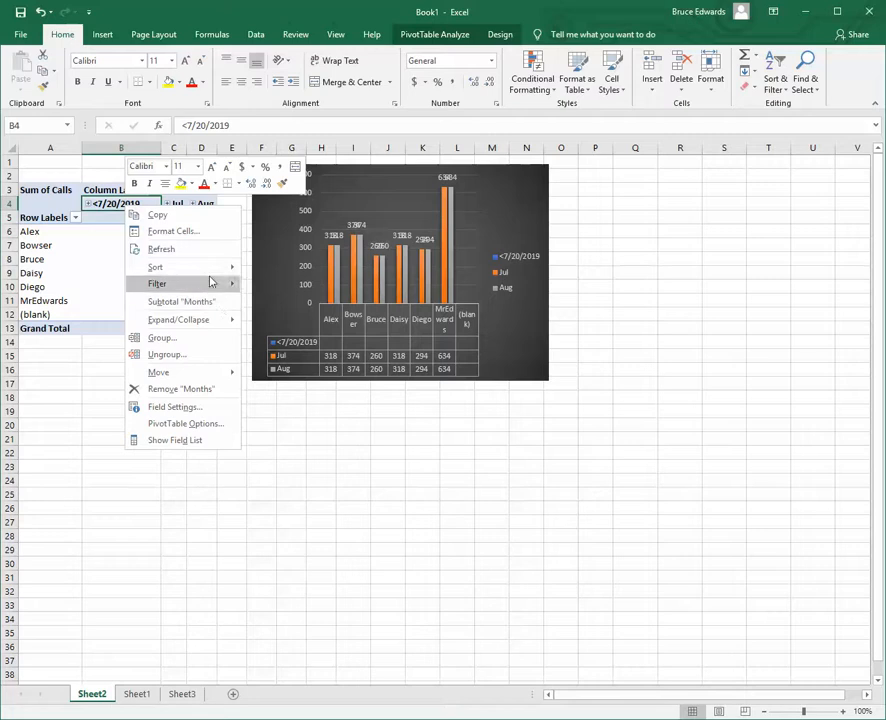
mouse_move(209, 288)
left_click(294, 322)
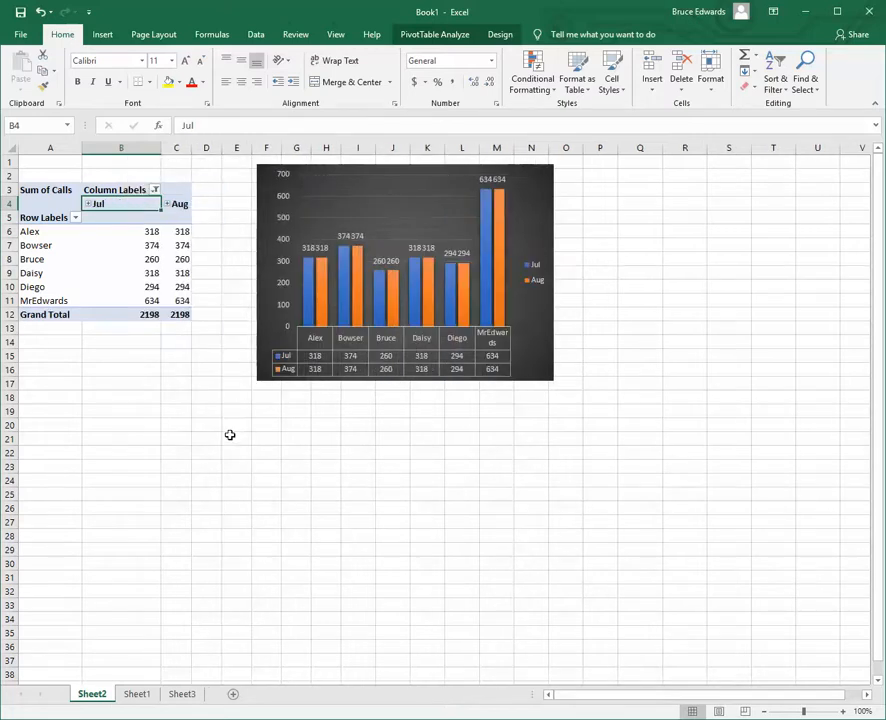
Step: Move the chart closer to the PivotTable, starting near column E, and deselect it
left_click(528, 241)
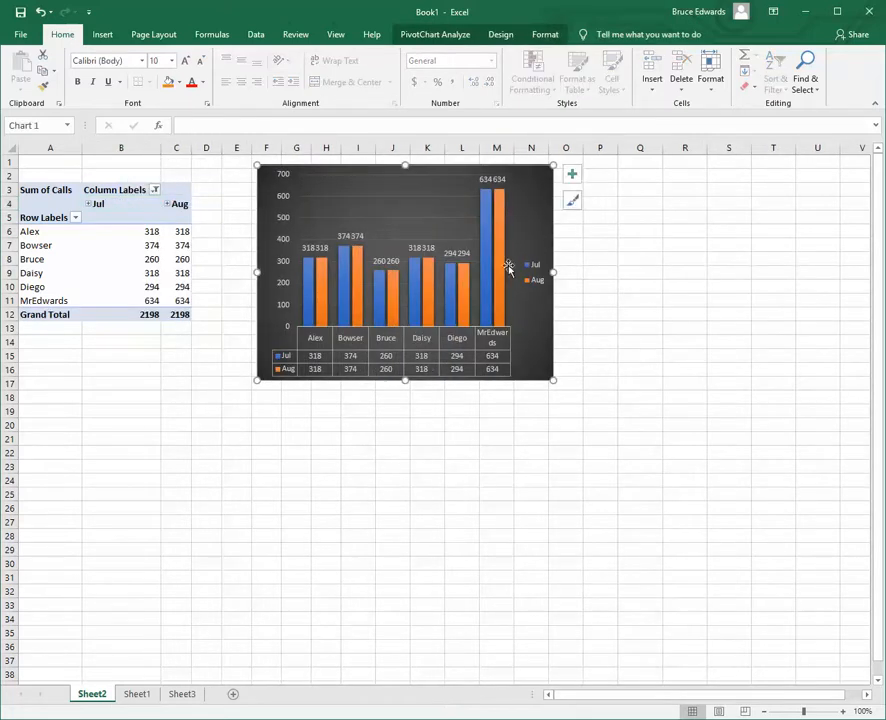
left_click_drag(508, 268, 488, 221)
left_click(182, 425)
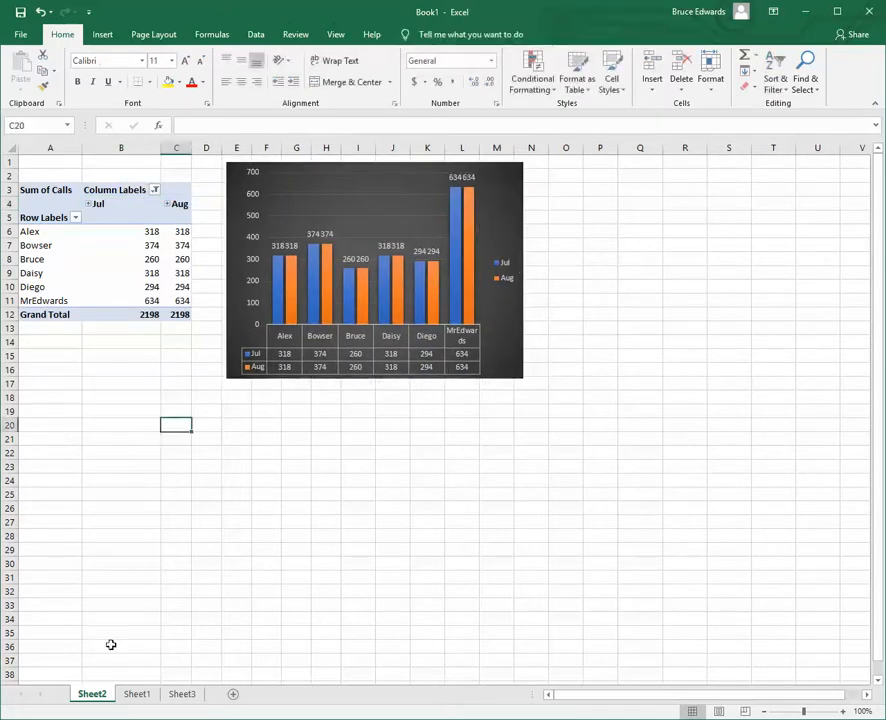
Step: Check the last record of the call table on Sheet1 and the first empty row beneath it
left_click(148, 695)
scroll(502, 580, "down", 9)
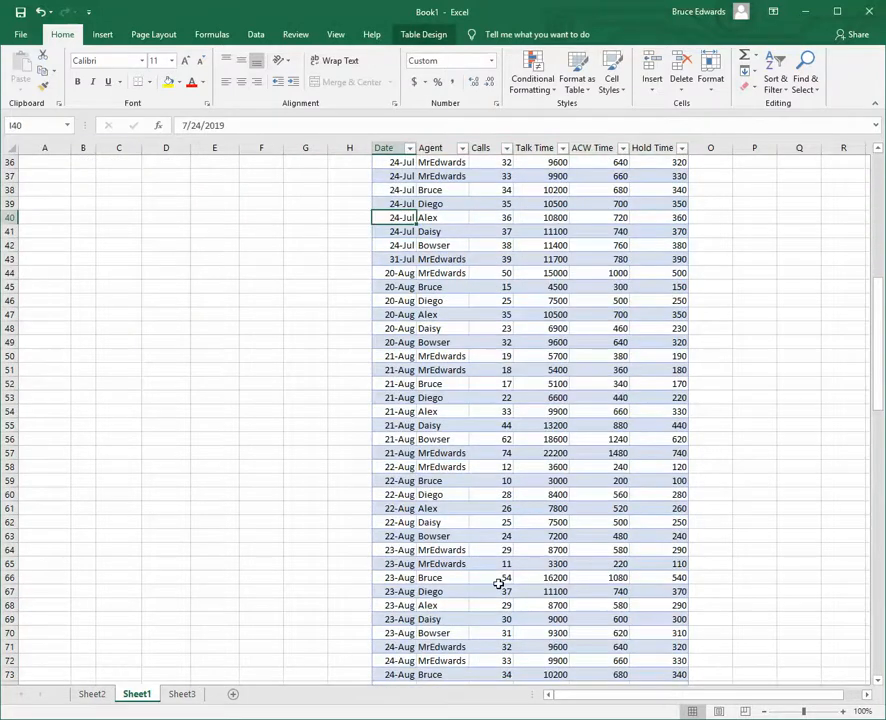
left_click(456, 568)
key("ctrl+Down")
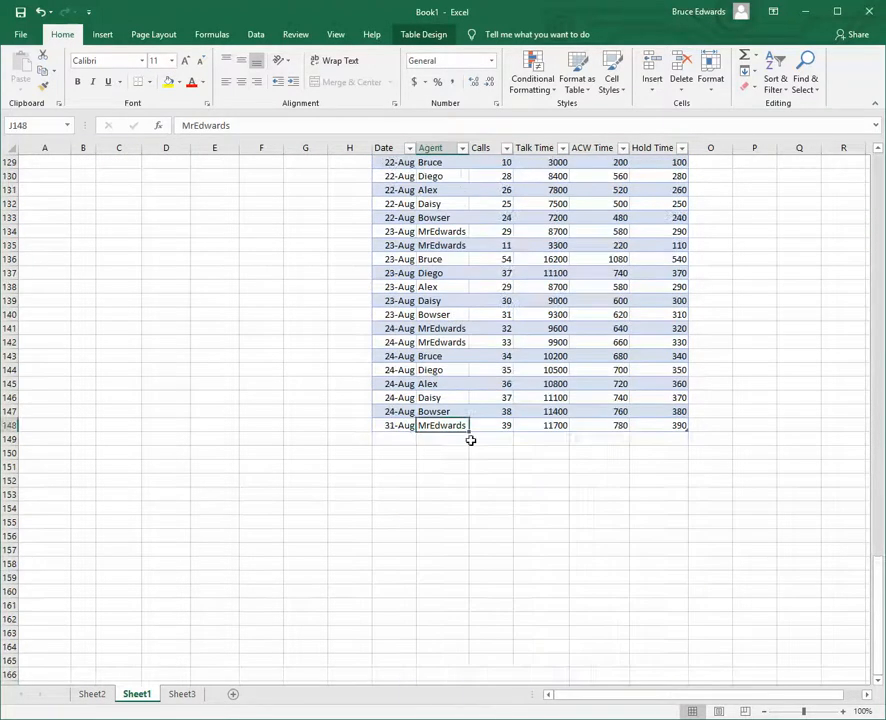
left_click_drag(414, 427, 678, 423)
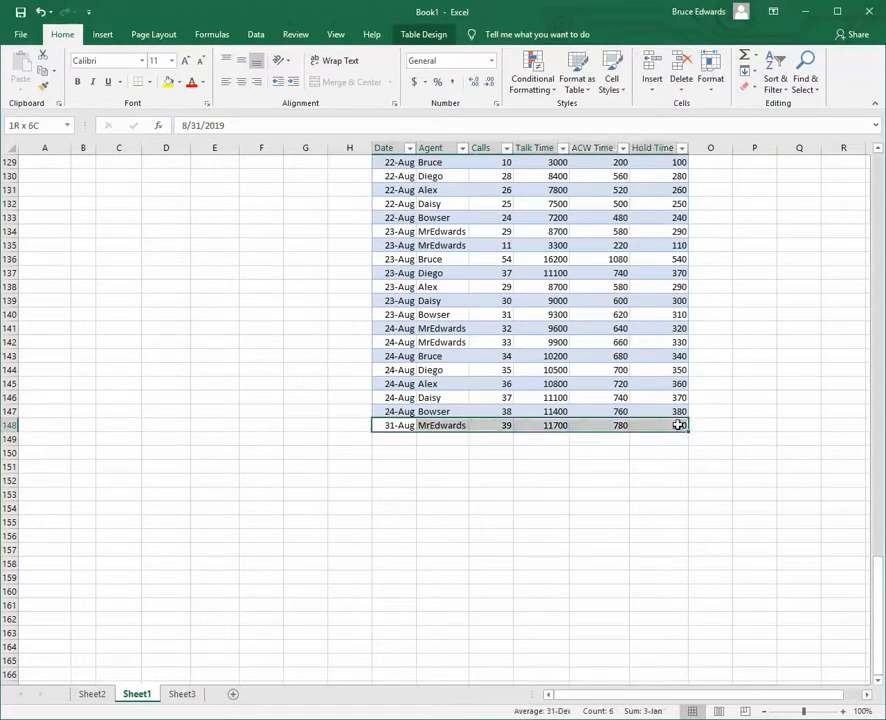
left_click(461, 453)
left_click(402, 440)
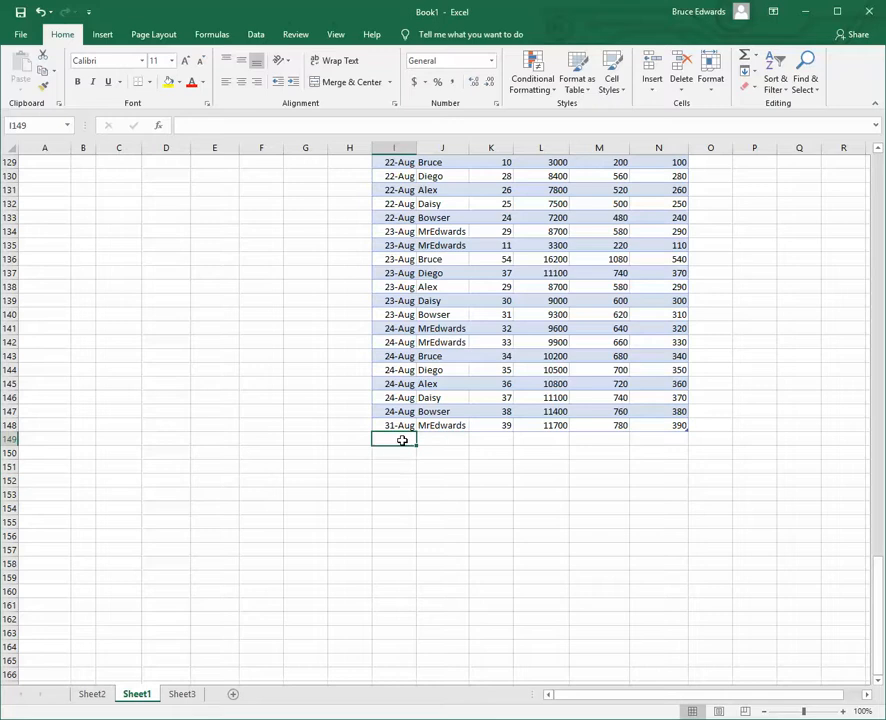
Step: Add a record in row 142 of the Sheet3 table dated 9/1/19 with 1000 calls, for the same agent as the row above
left_click(182, 693)
left_click(128, 591)
left_click(40, 494)
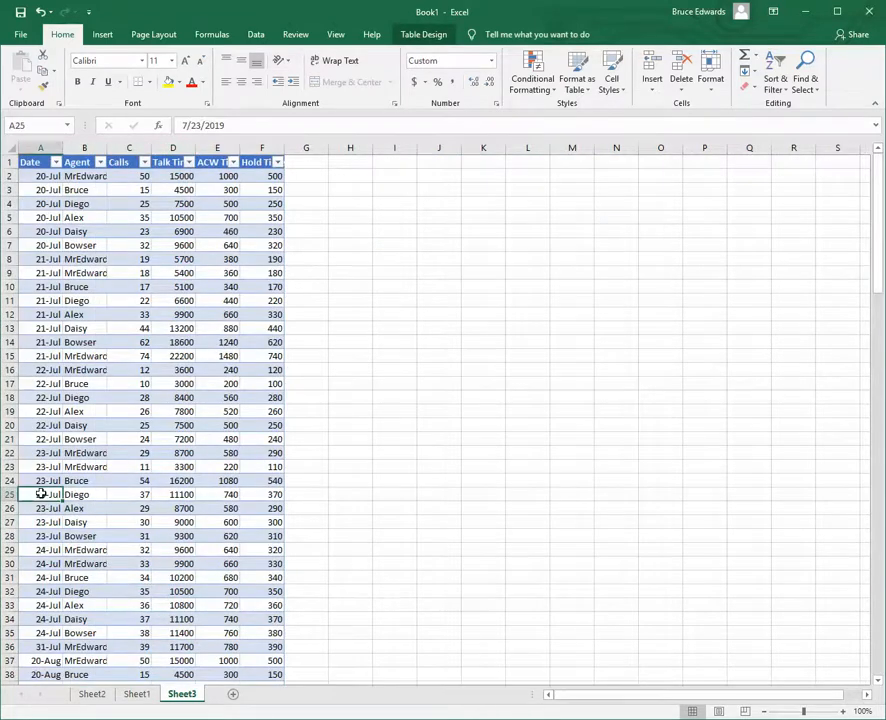
key("ctrl+Down")
left_click(48, 564)
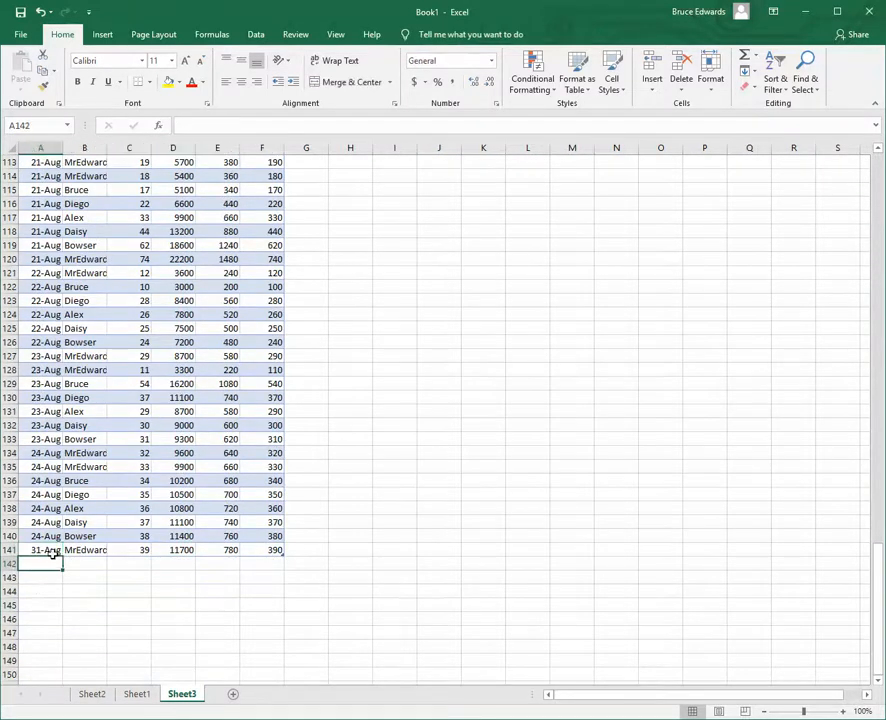
type("9/1")
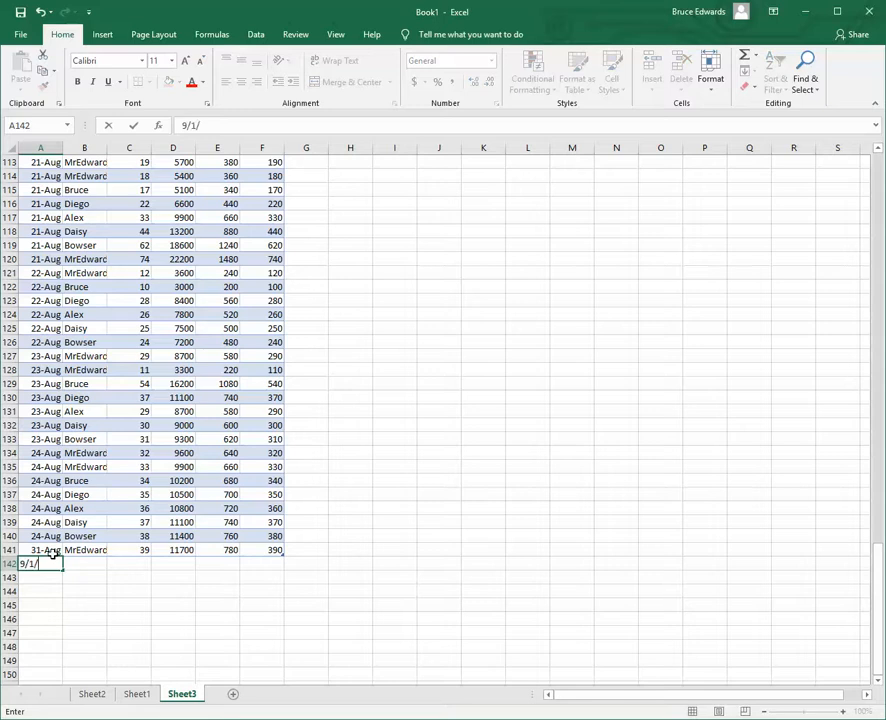
type("/19")
key("Tab")
type("M")
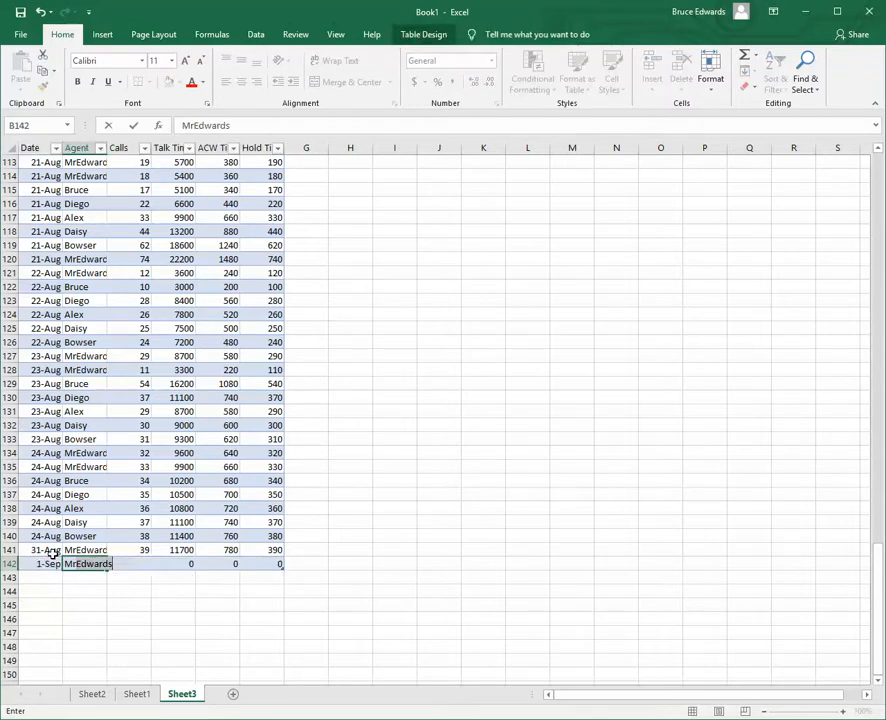
key("Tab")
type("1000")
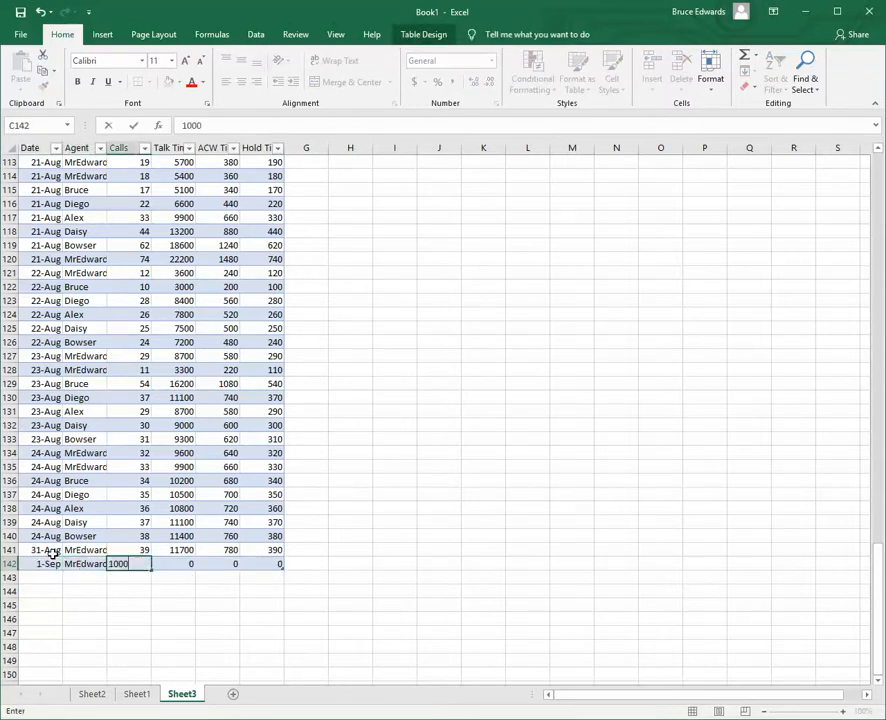
key("Tab")
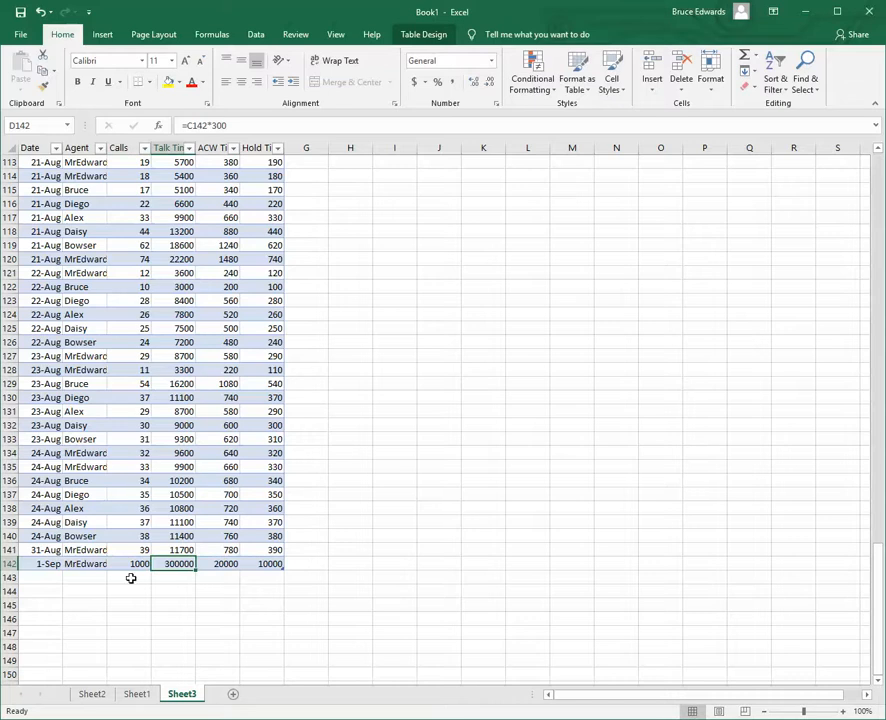
Step: Refresh the PivotTable on Sheet2 to include the September record
left_click(80, 694)
right_click(152, 259)
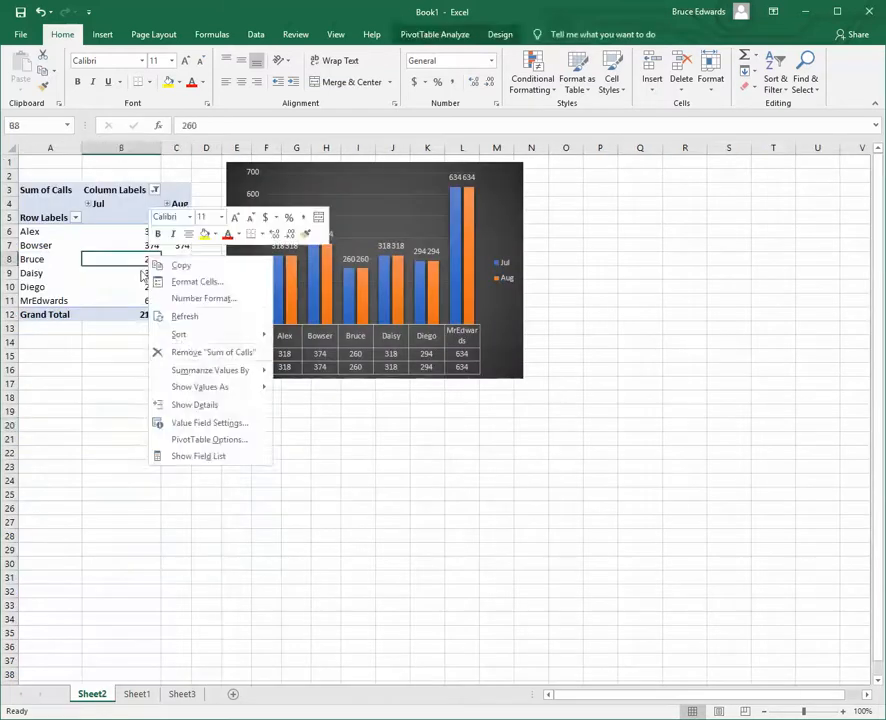
left_click(228, 318)
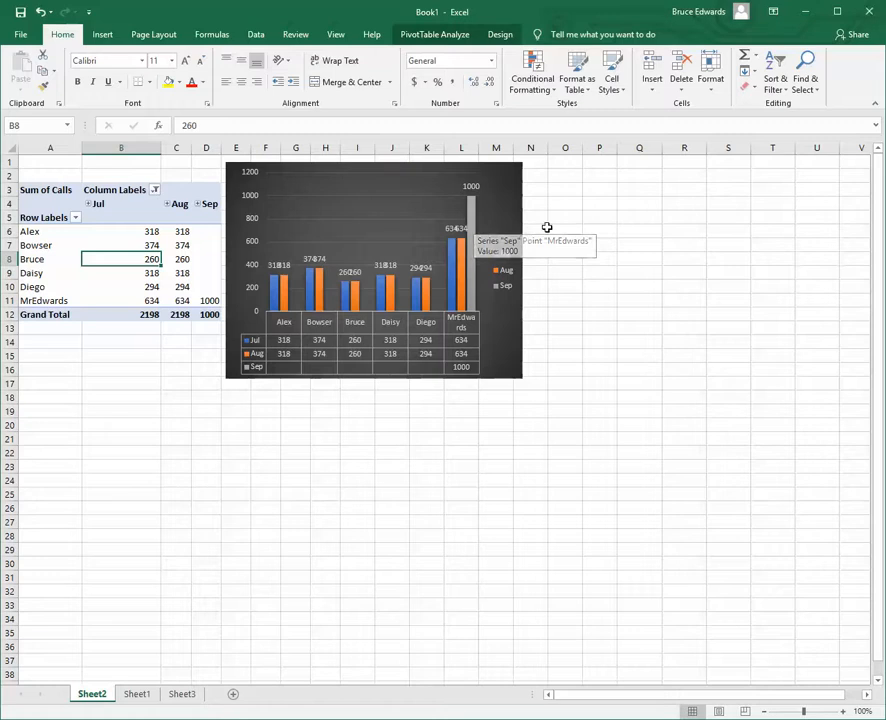
Step: Widen the chart on Sheet2 to about column O and shift it down about one row
left_click(518, 348)
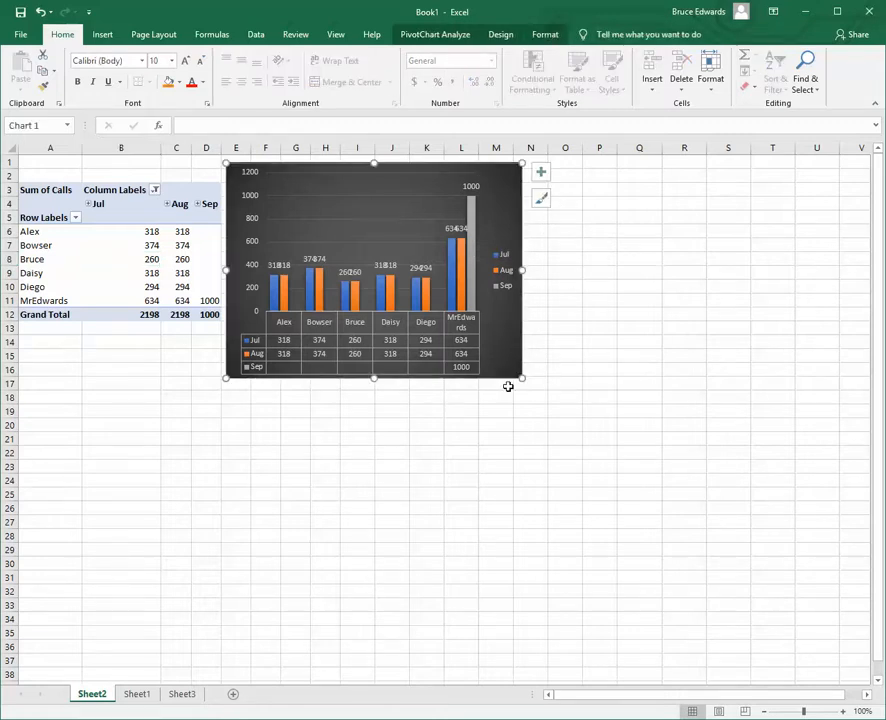
left_click_drag(516, 383, 589, 379)
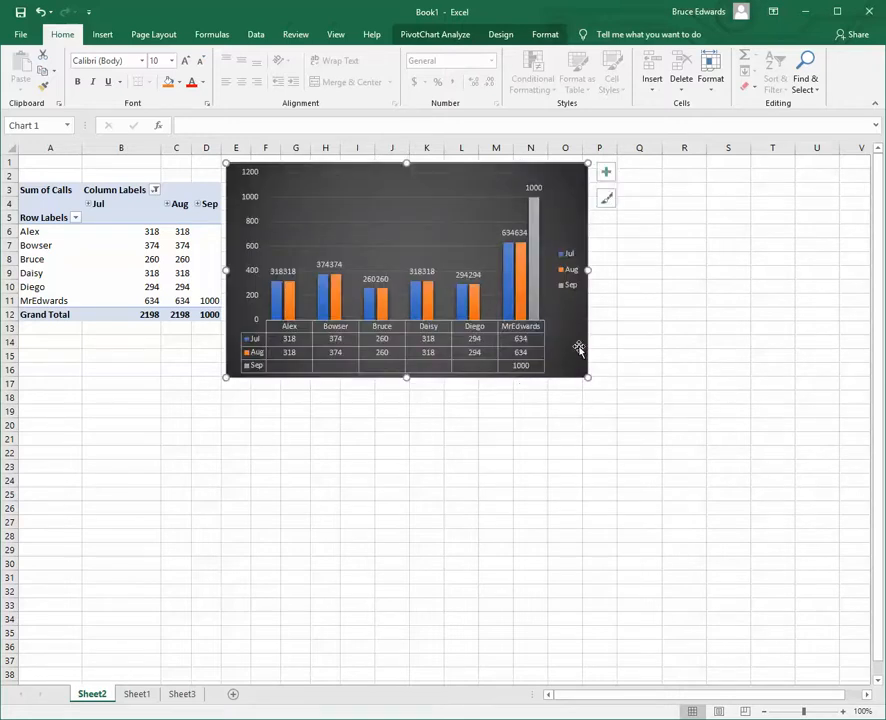
mouse_move(579, 347)
left_mouse_down()
mouse_move(602, 348)
mouse_move(575, 354)
mouse_move(578, 362)
left_mouse_up()
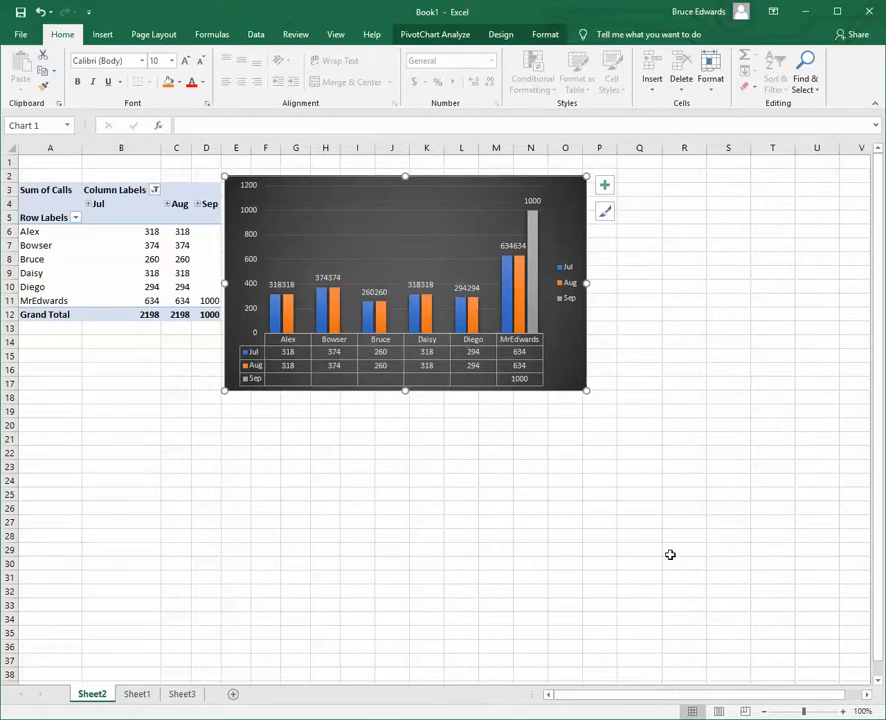
Step: Switch to Sheet1 and return to cell A1 to view the agent summary and call table
left_click(137, 693)
scroll(712, 592, "up", 12)
left_click(693, 579)
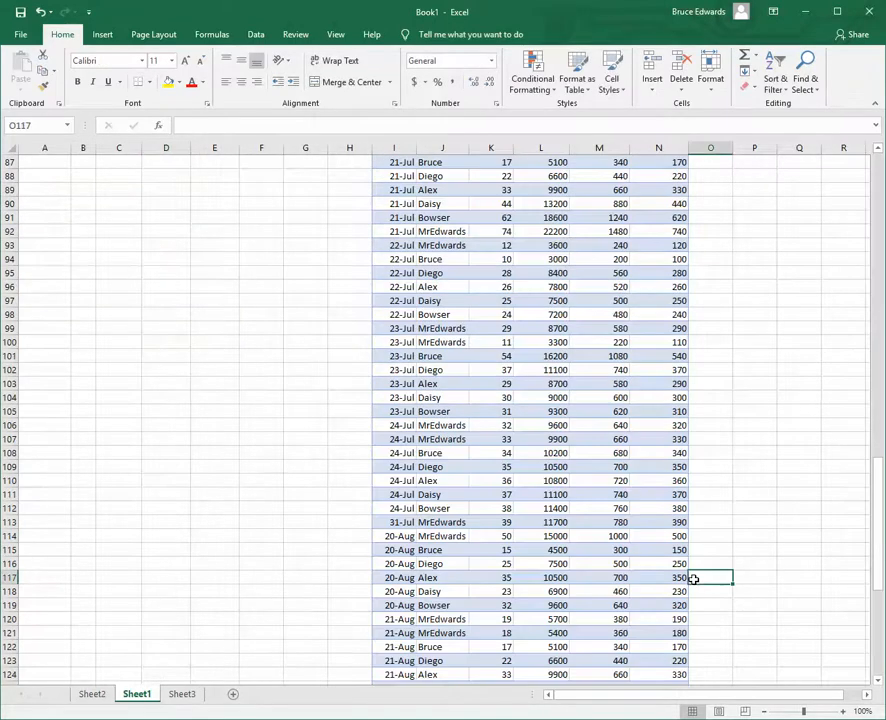
key("ctrl+Home")
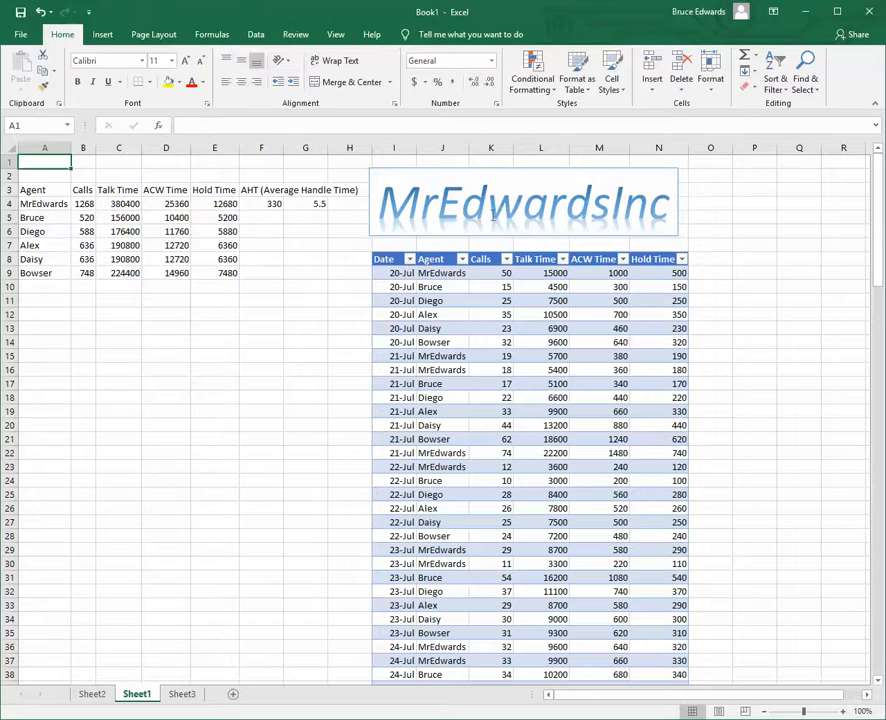